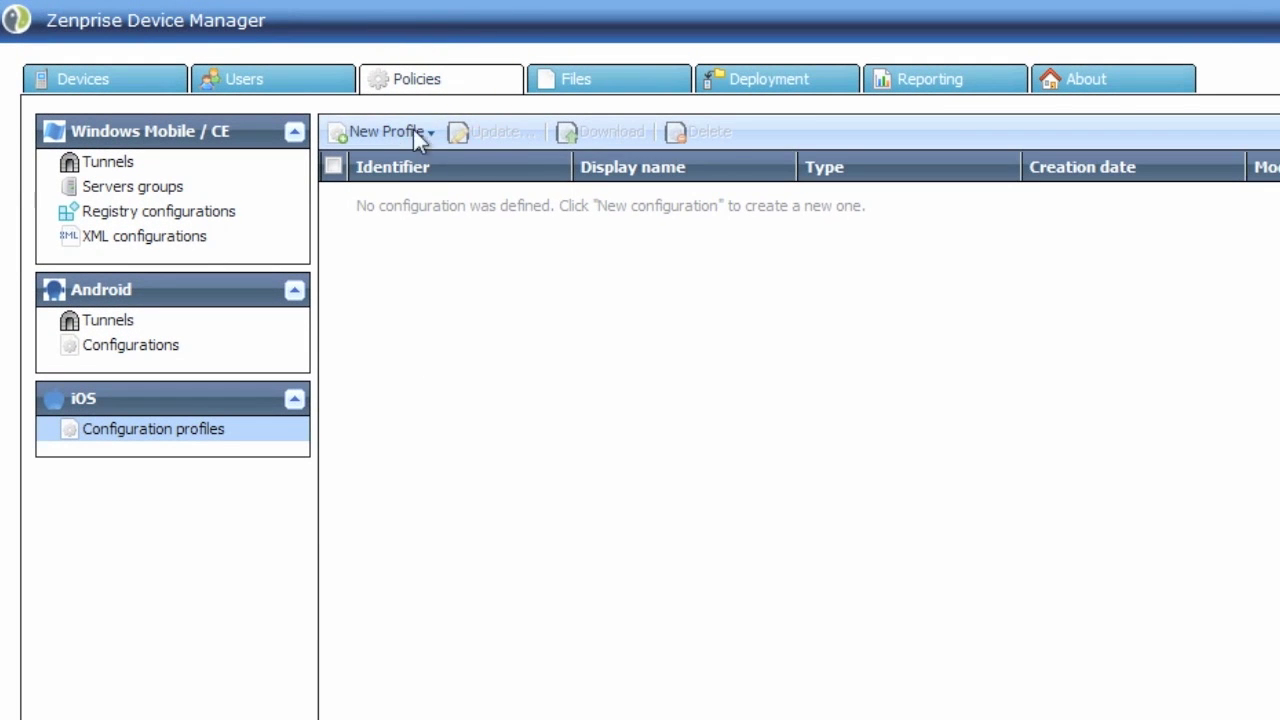
# Show the empty iOS Configuration profiles list on the Policies page.
pyautogui.click(208, 437)
# Start a Passcode profile 'iPhone Passcode Policy', described 'Default Device Passcode Policy', removal Always.
pyautogui.click(430, 136)
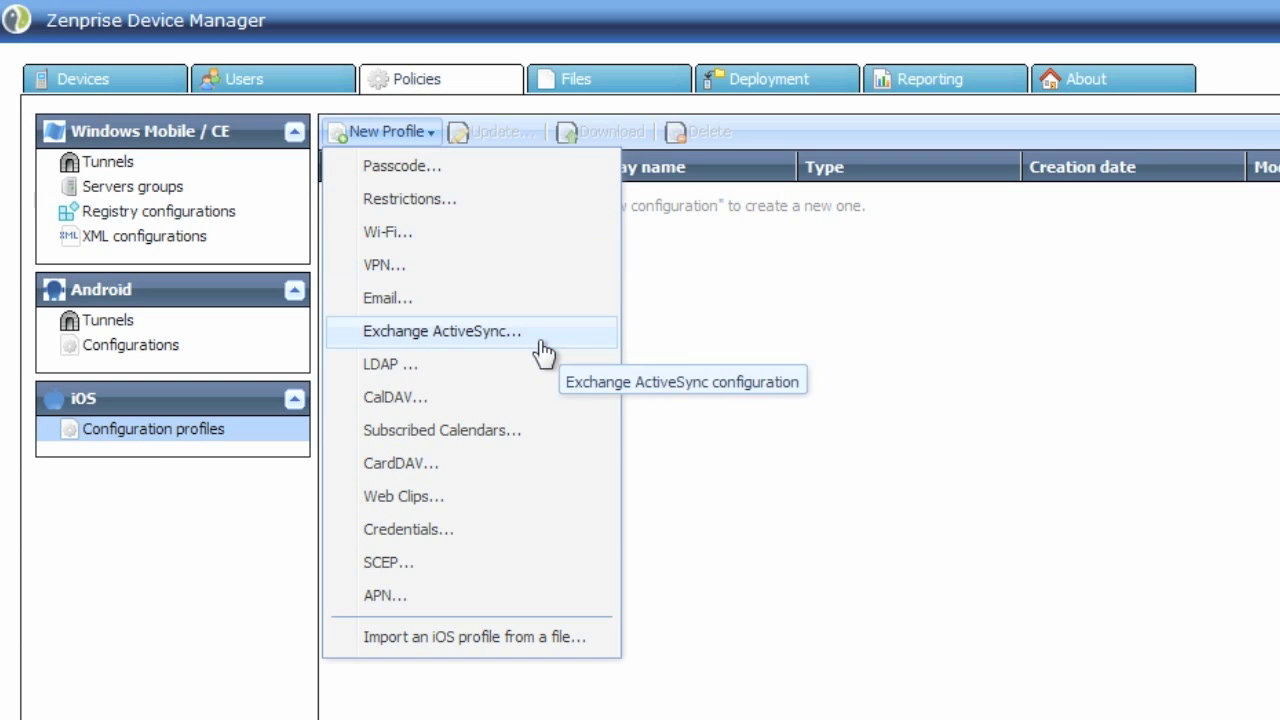
pyautogui.click(458, 168)
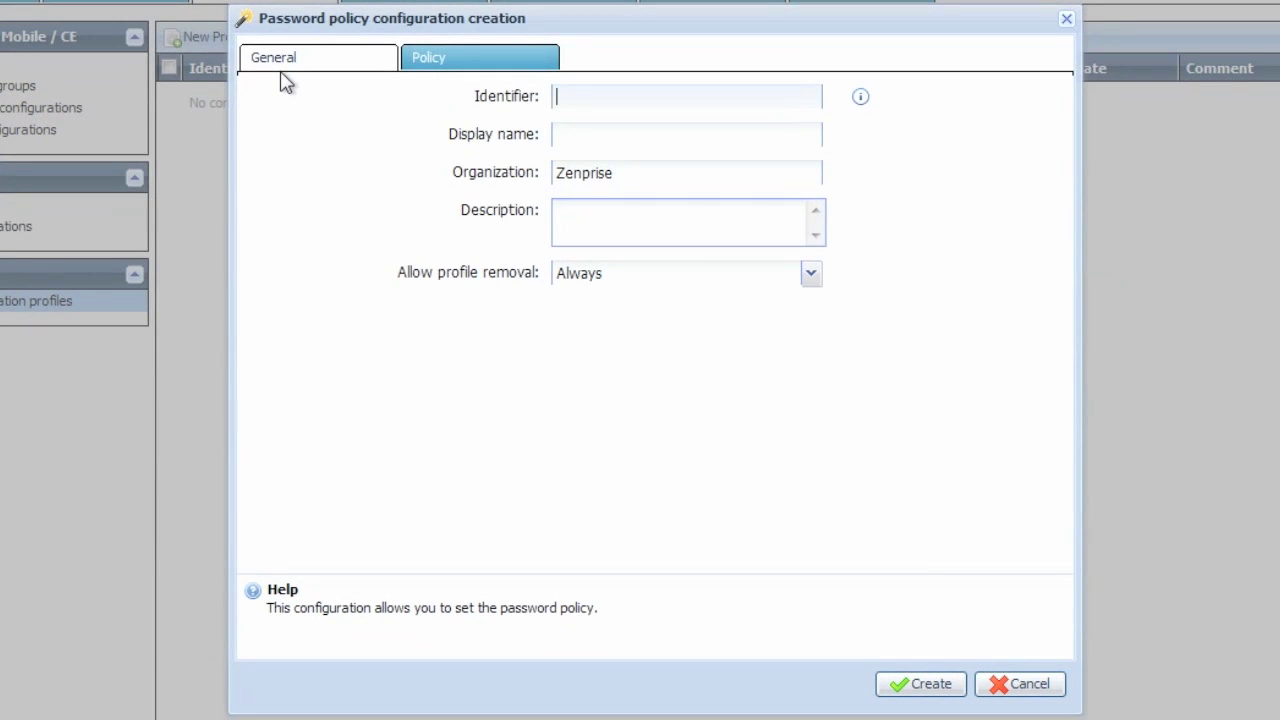
pyautogui.write('iPhone Passcode Policy')
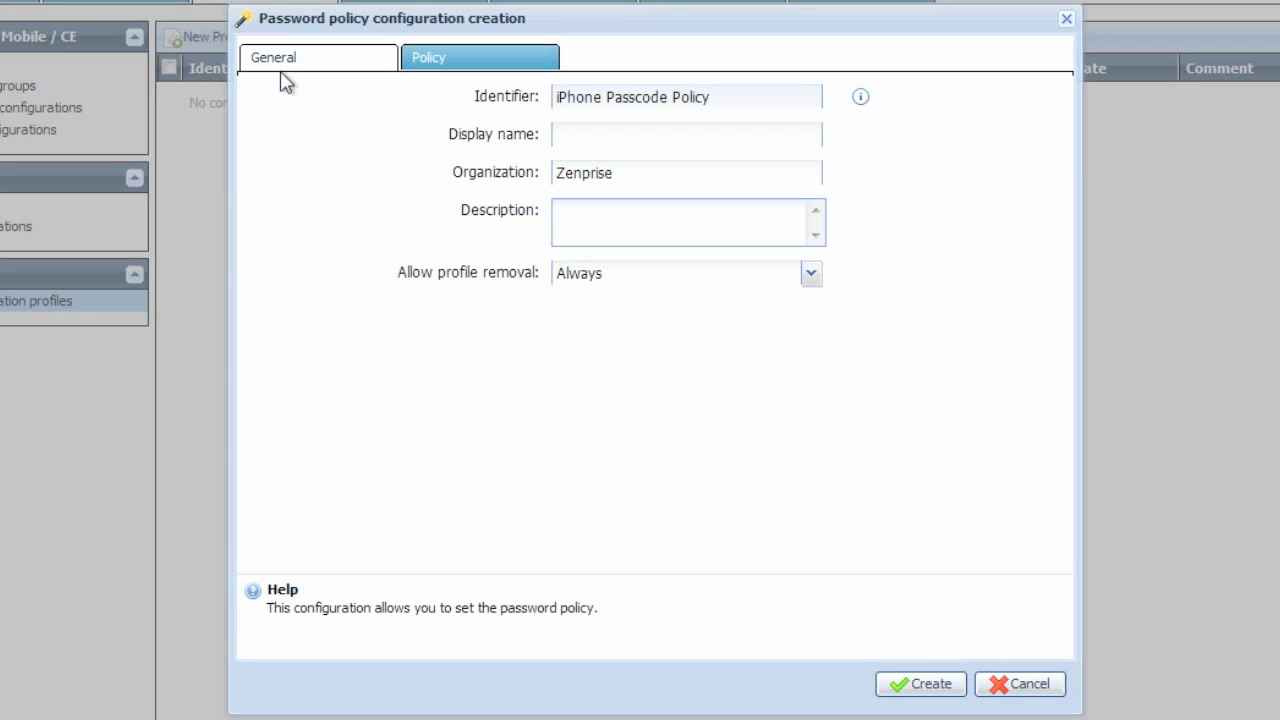
pyautogui.hotkey('ctrl', 'a')
pyautogui.hotkey('ctrl', 'c')
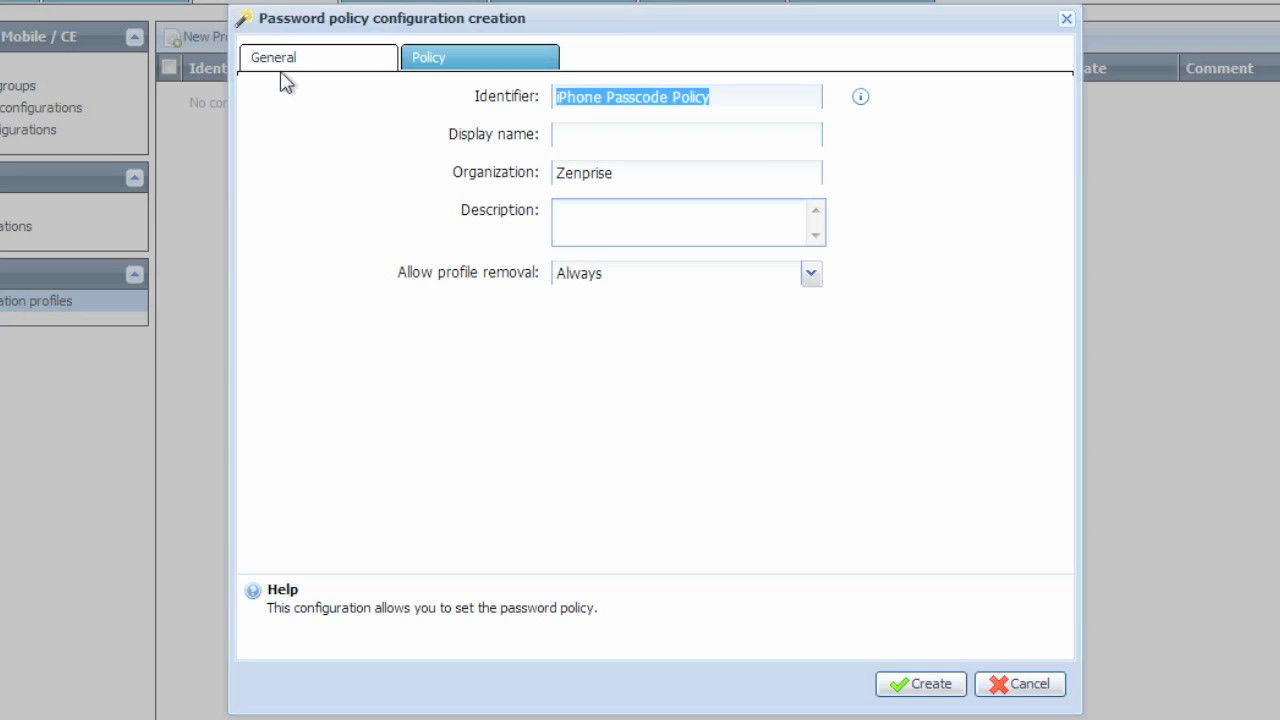
pyautogui.press('Tab')
pyautogui.hotkey('ctrl', 'v')
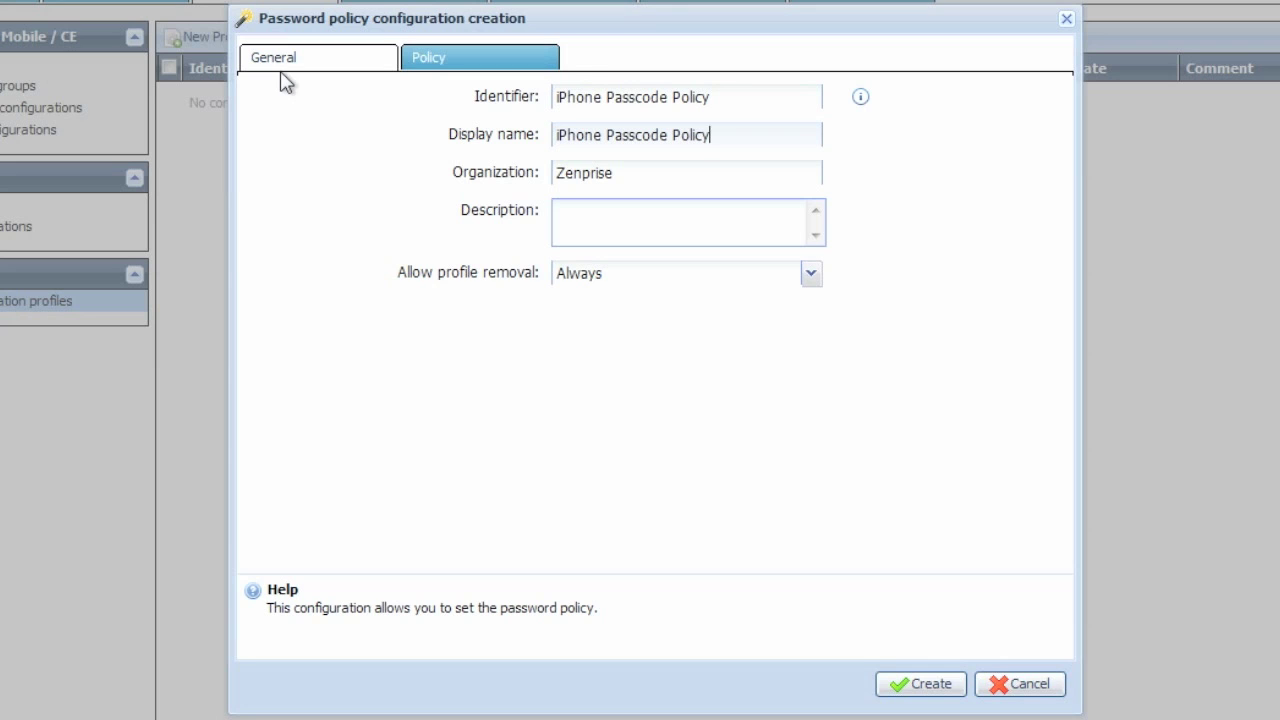
pyautogui.press('Tab')
pyautogui.press('Tab')
pyautogui.write('Default Device ')
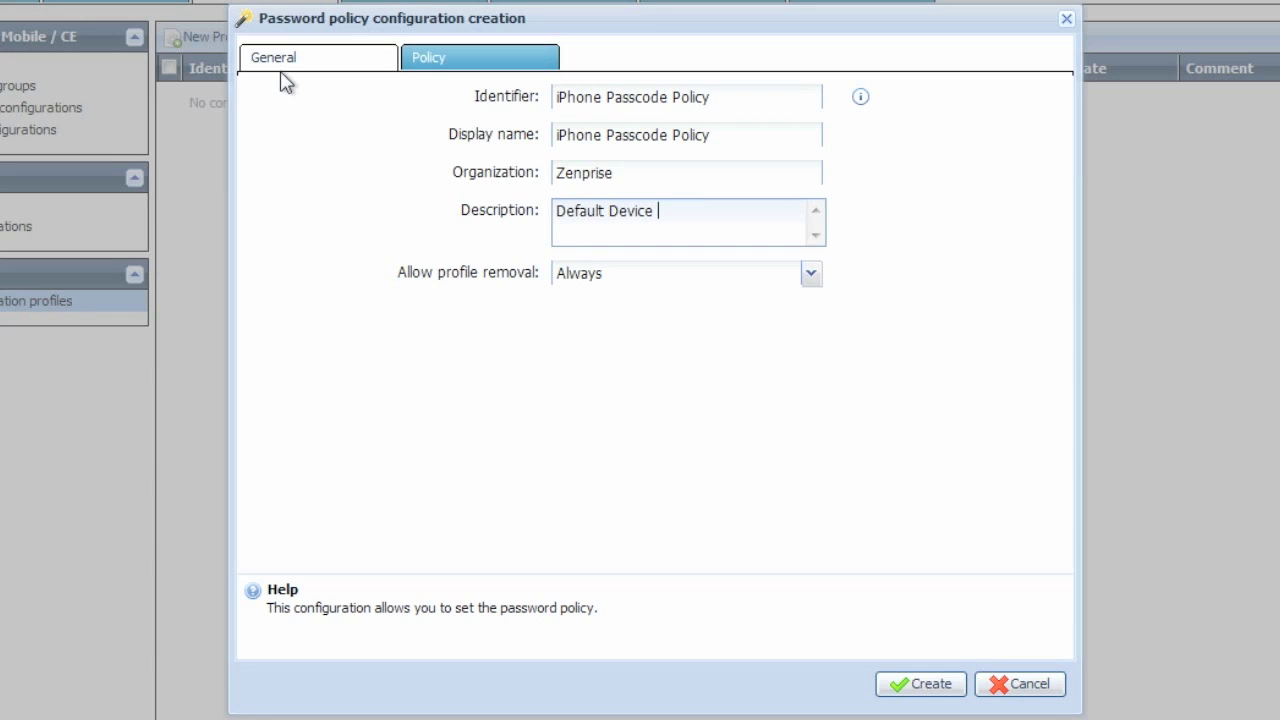
pyautogui.write('Passcode Policy')
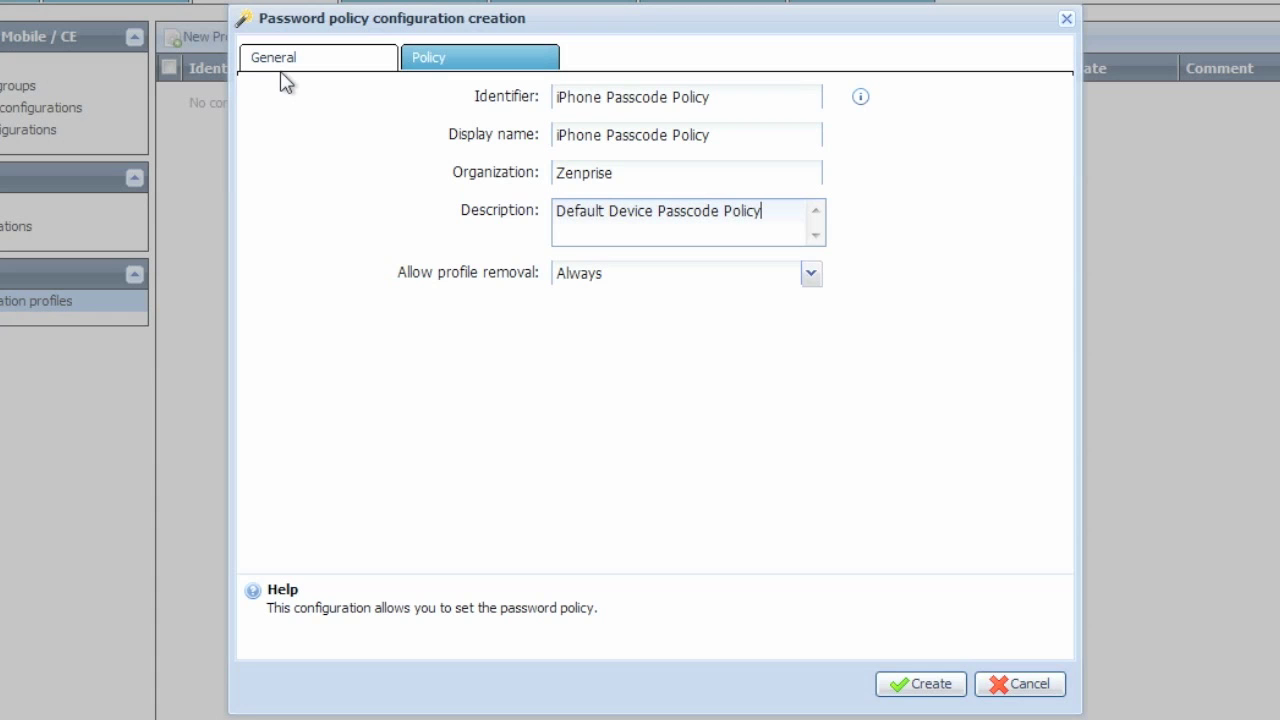
pyautogui.click(811, 276)
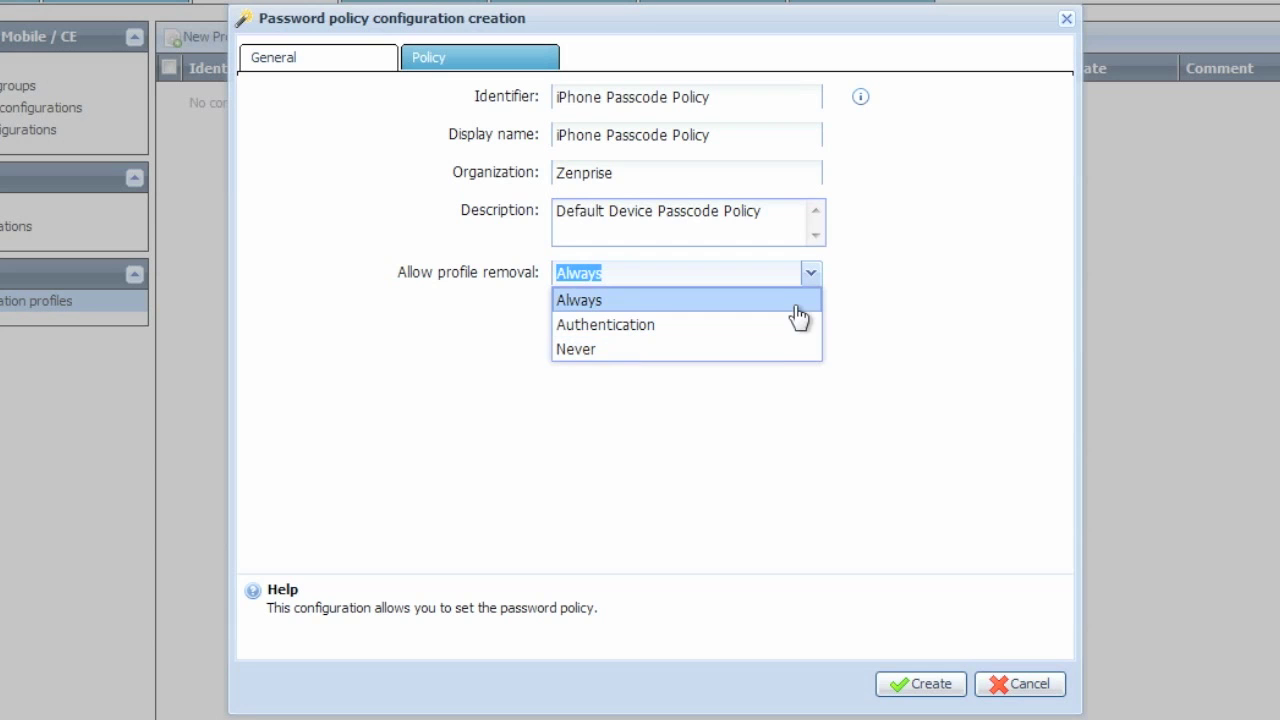
pyautogui.click(798, 306)
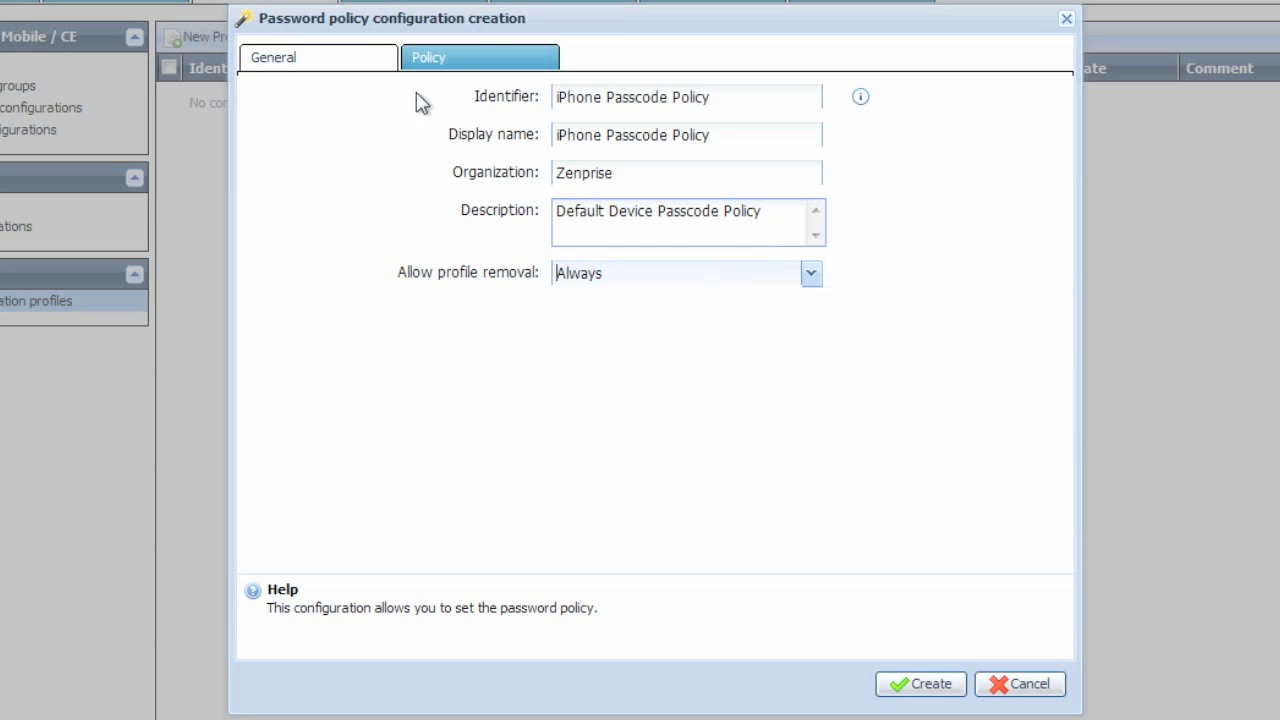
# Require an alphanumeric passcode: minimum length 6, 1 non-alphanumeric character, 180-day maximum duration.
pyautogui.click(494, 50)
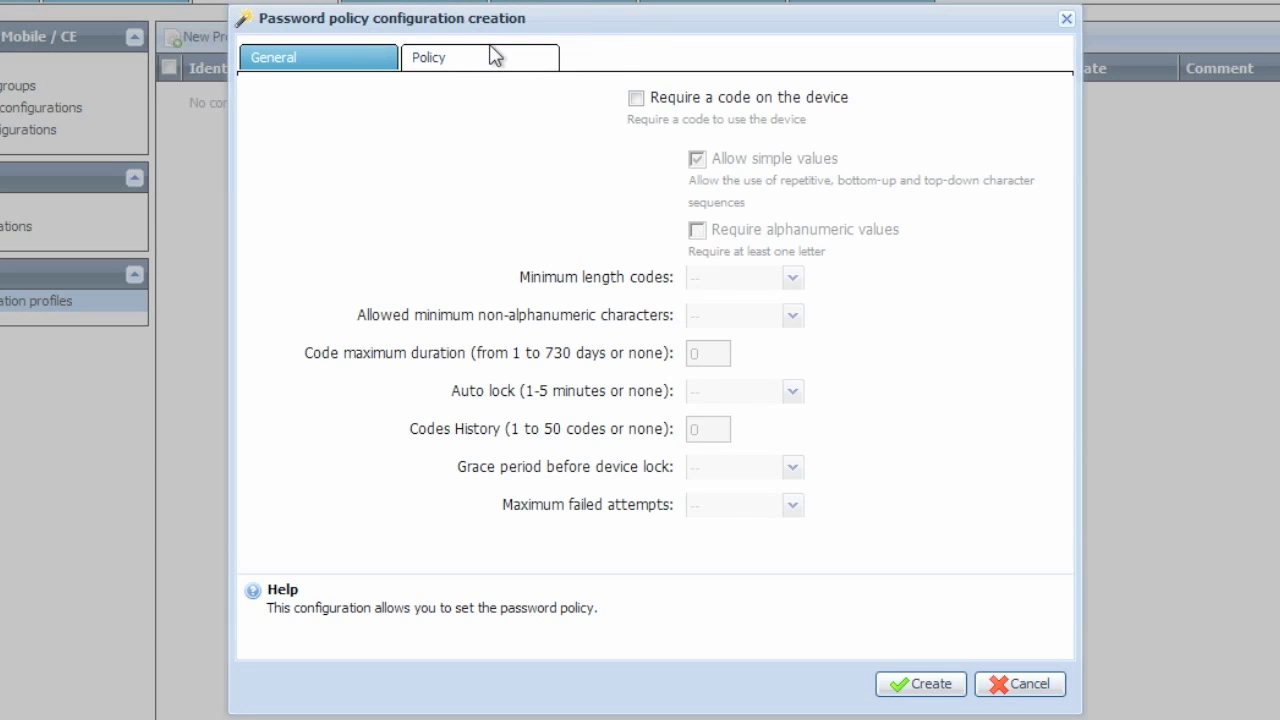
pyautogui.click(635, 97)
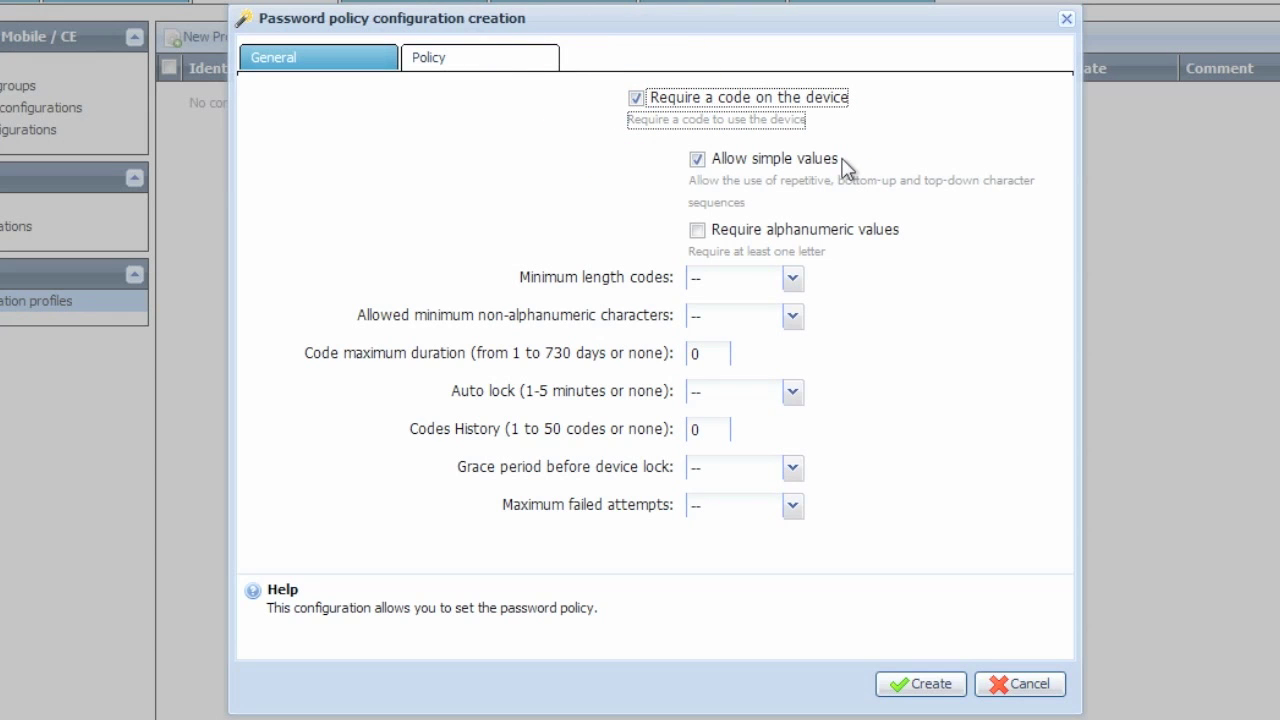
pyautogui.click(697, 231)
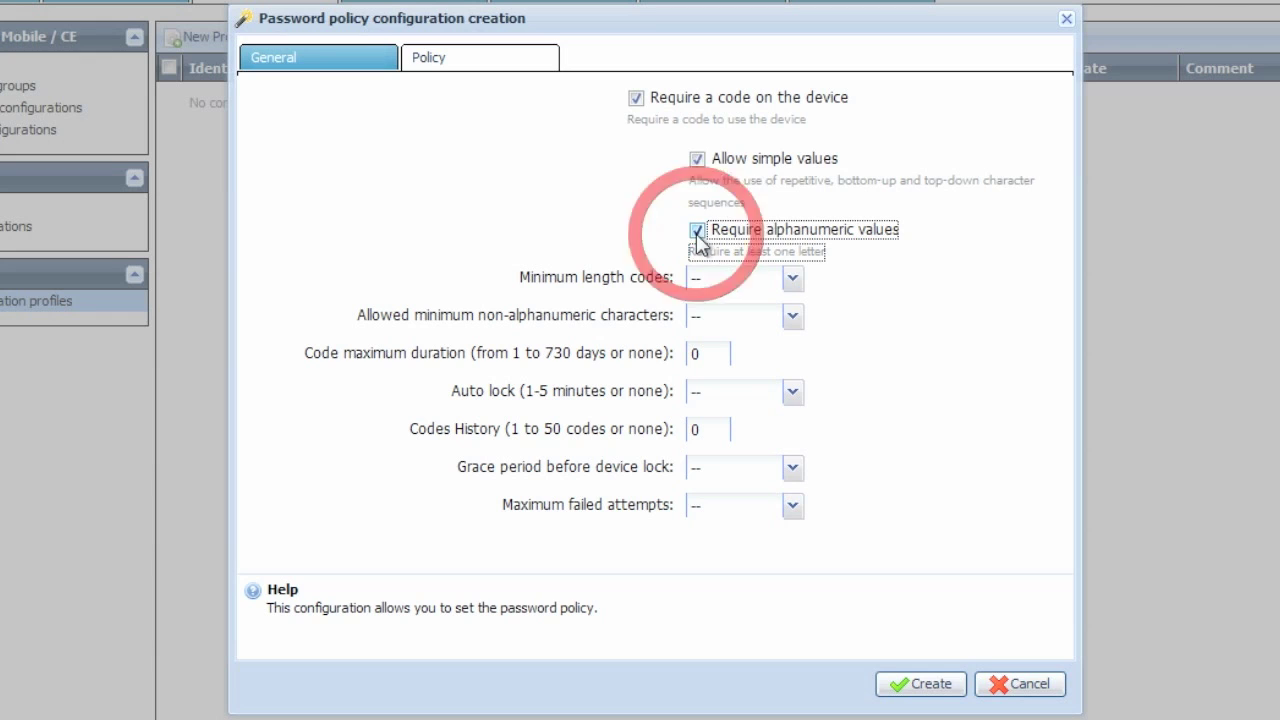
pyautogui.click(799, 278)
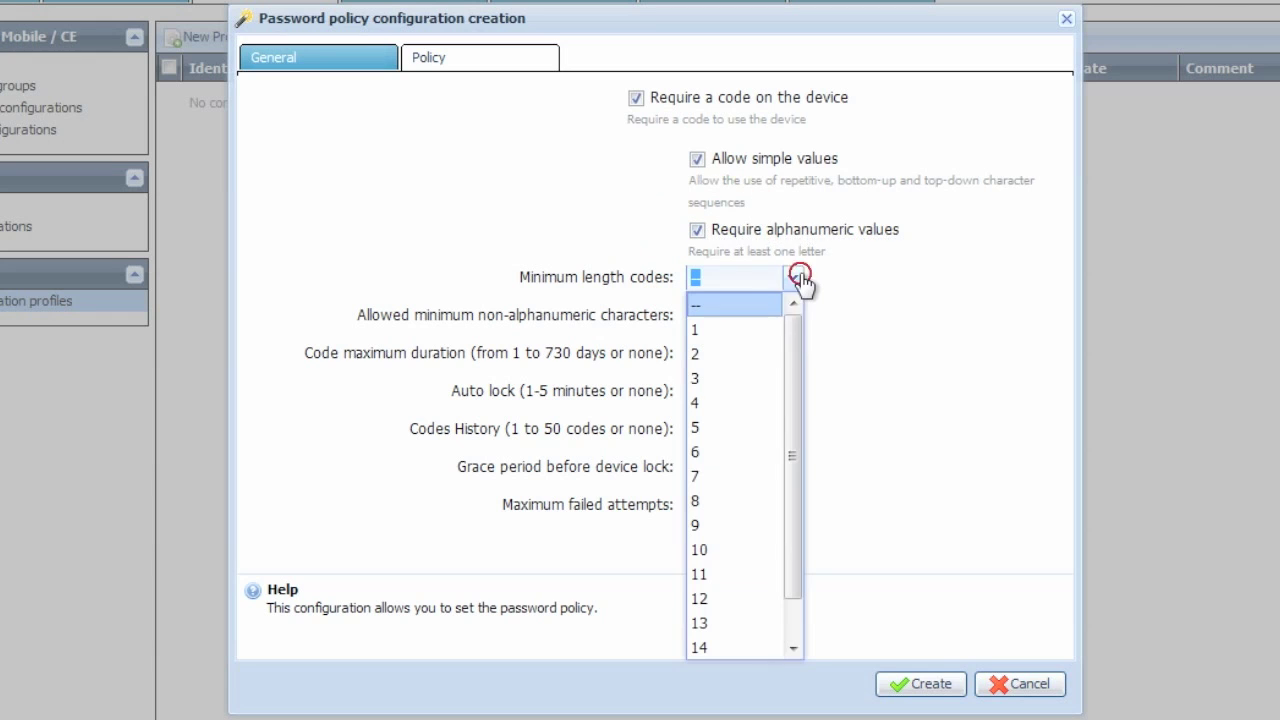
pyautogui.click(713, 453)
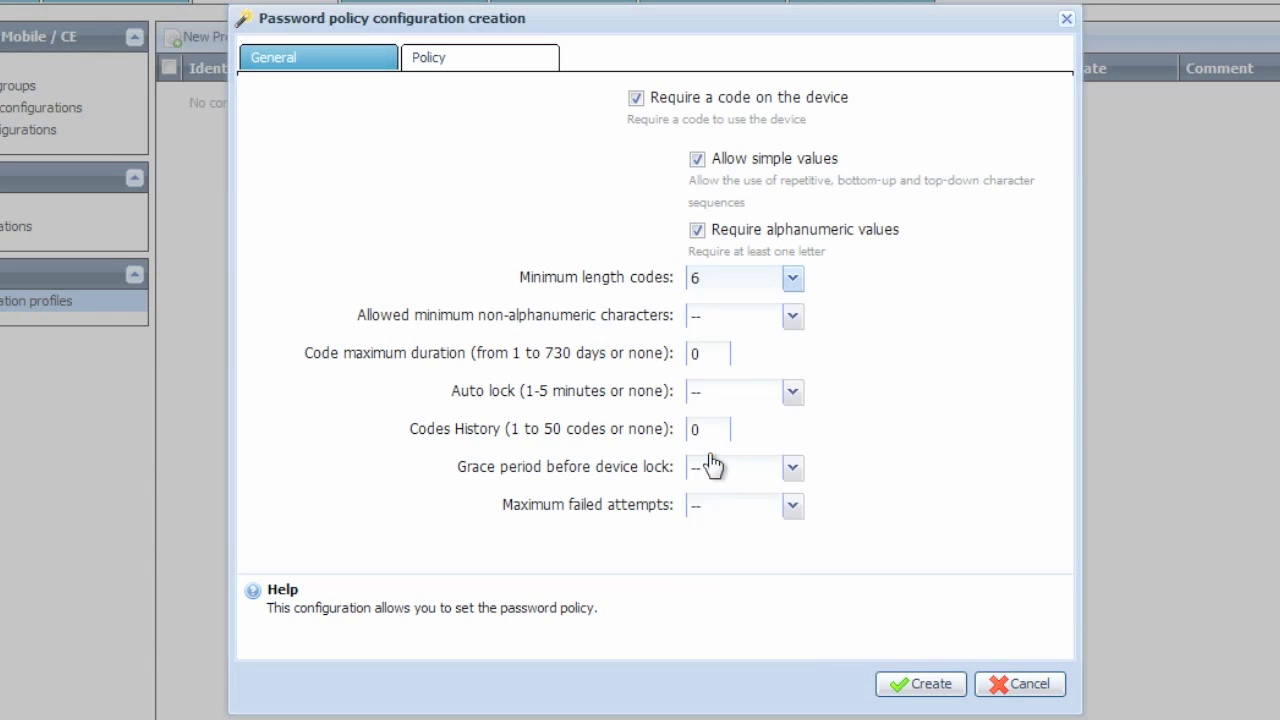
pyautogui.click(795, 318)
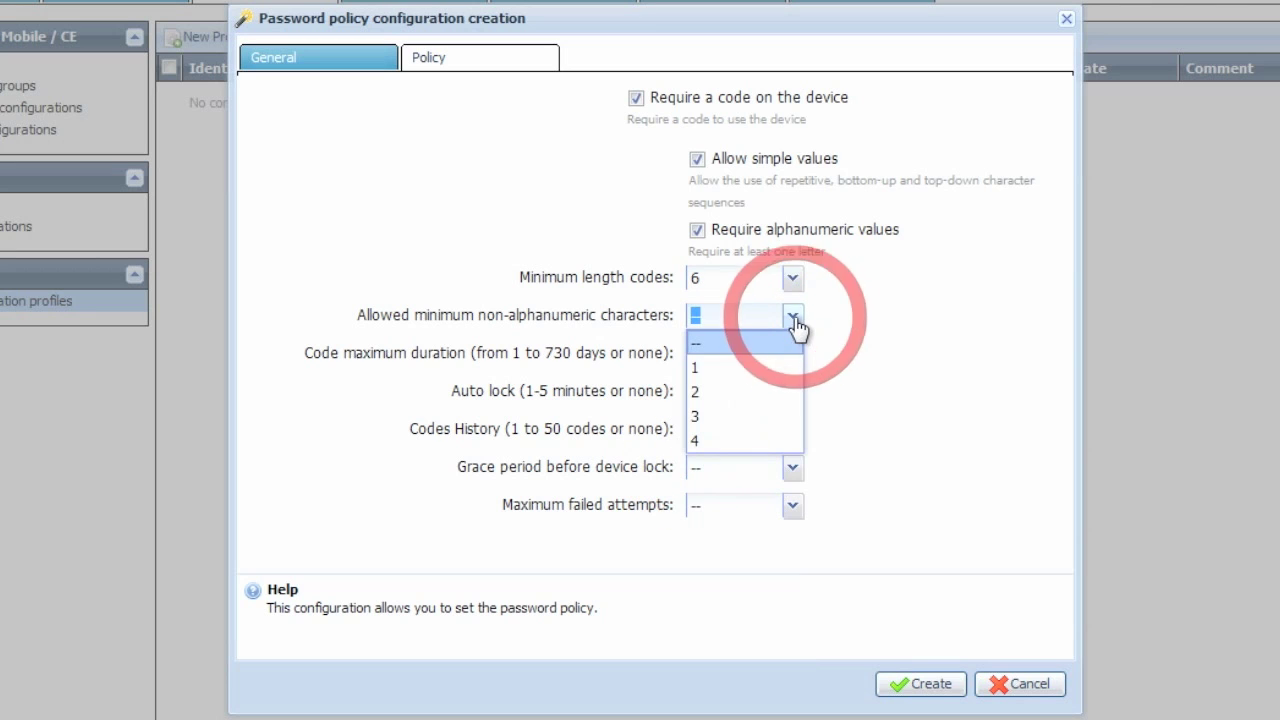
pyautogui.click(745, 368)
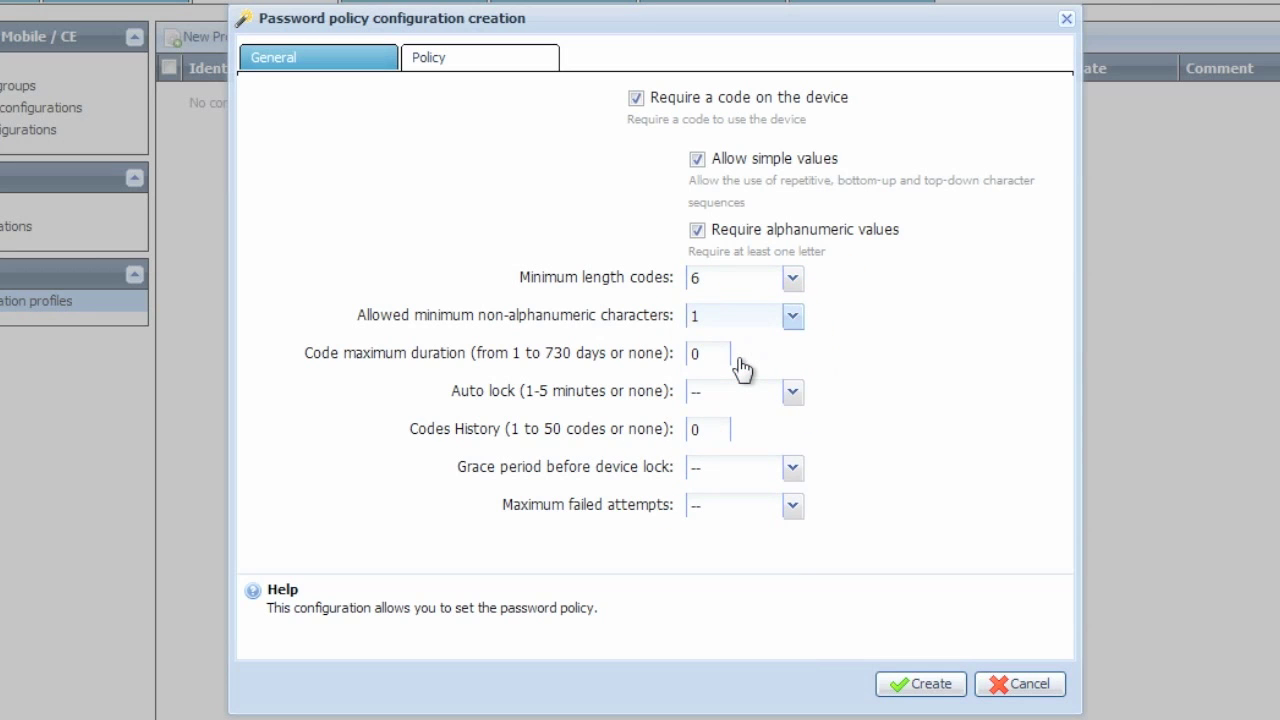
pyautogui.click(690, 354)
pyautogui.write('18')
# Set auto-lock and grace period to 5 minutes, 10 failed attempts, and create the profile.
pyautogui.click(791, 398)
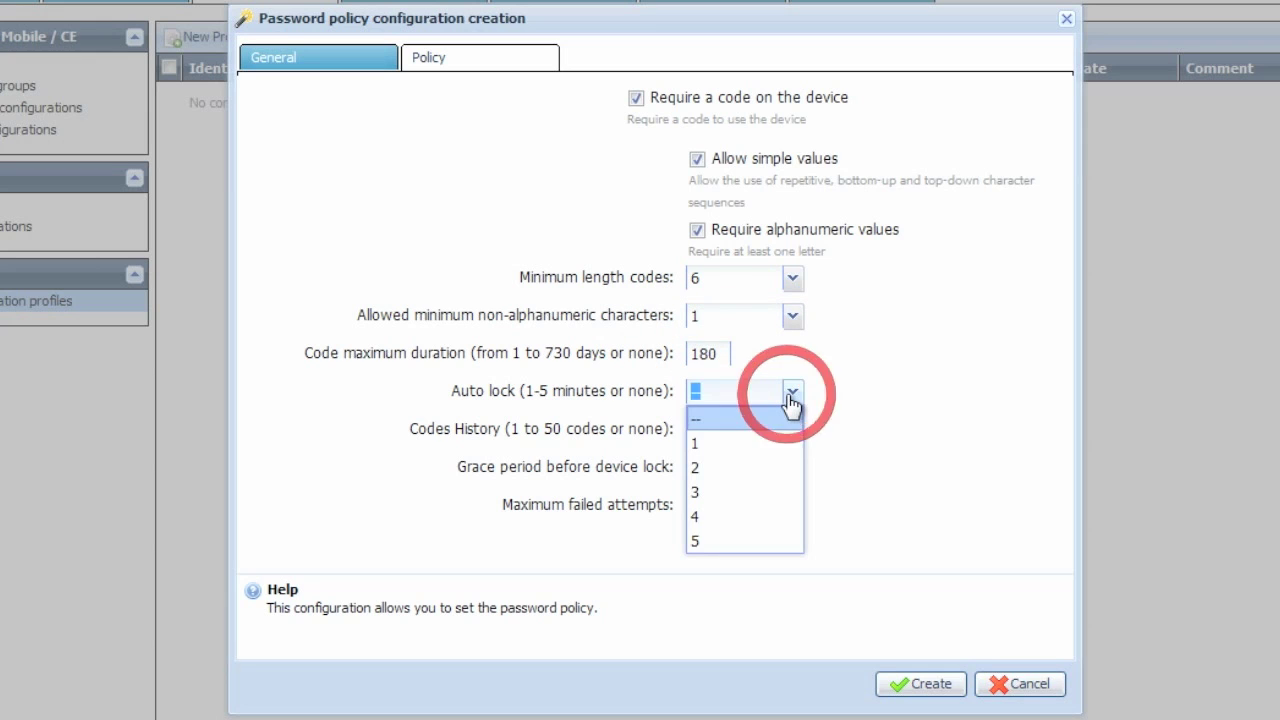
pyautogui.click(734, 541)
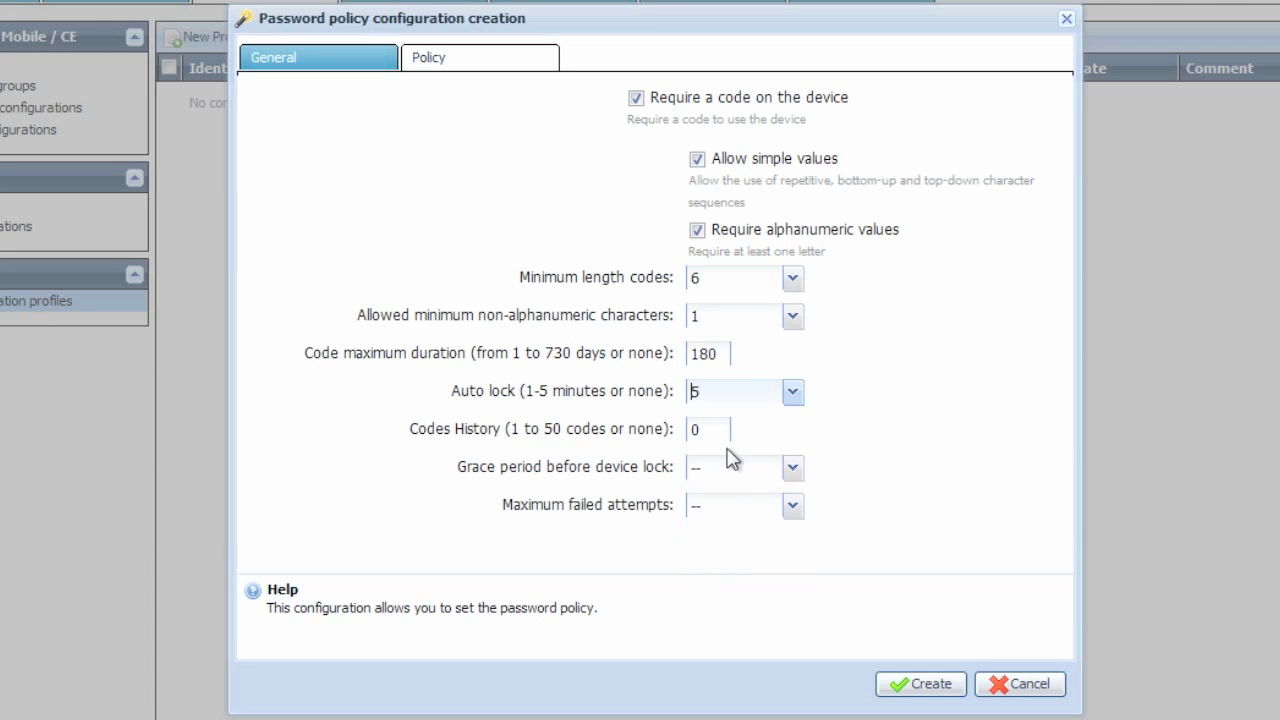
pyautogui.click(789, 472)
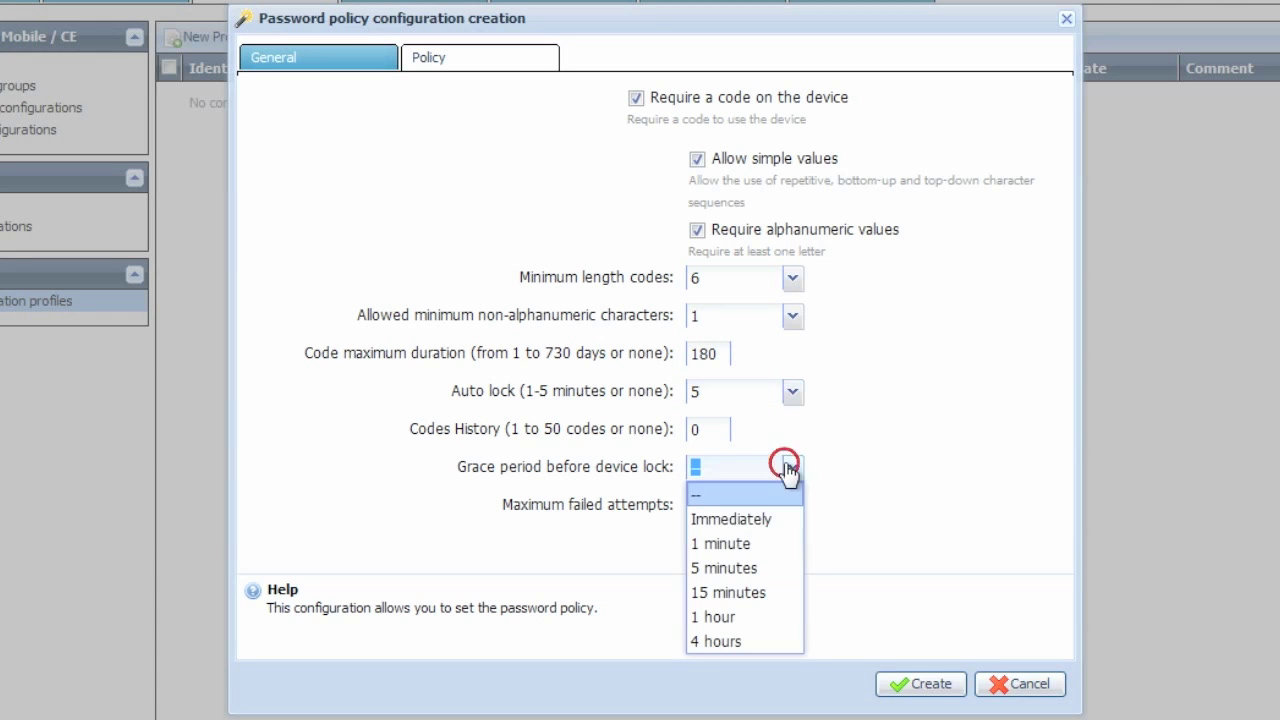
pyautogui.click(777, 571)
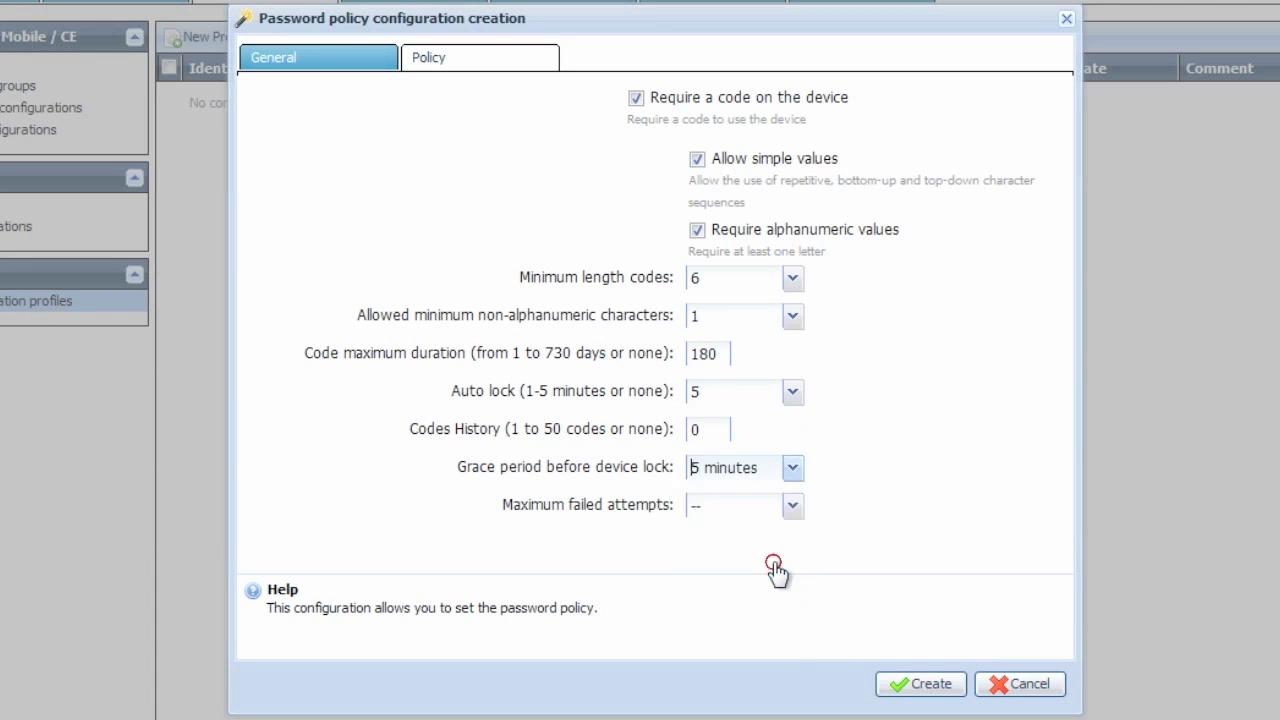
pyautogui.click(792, 507)
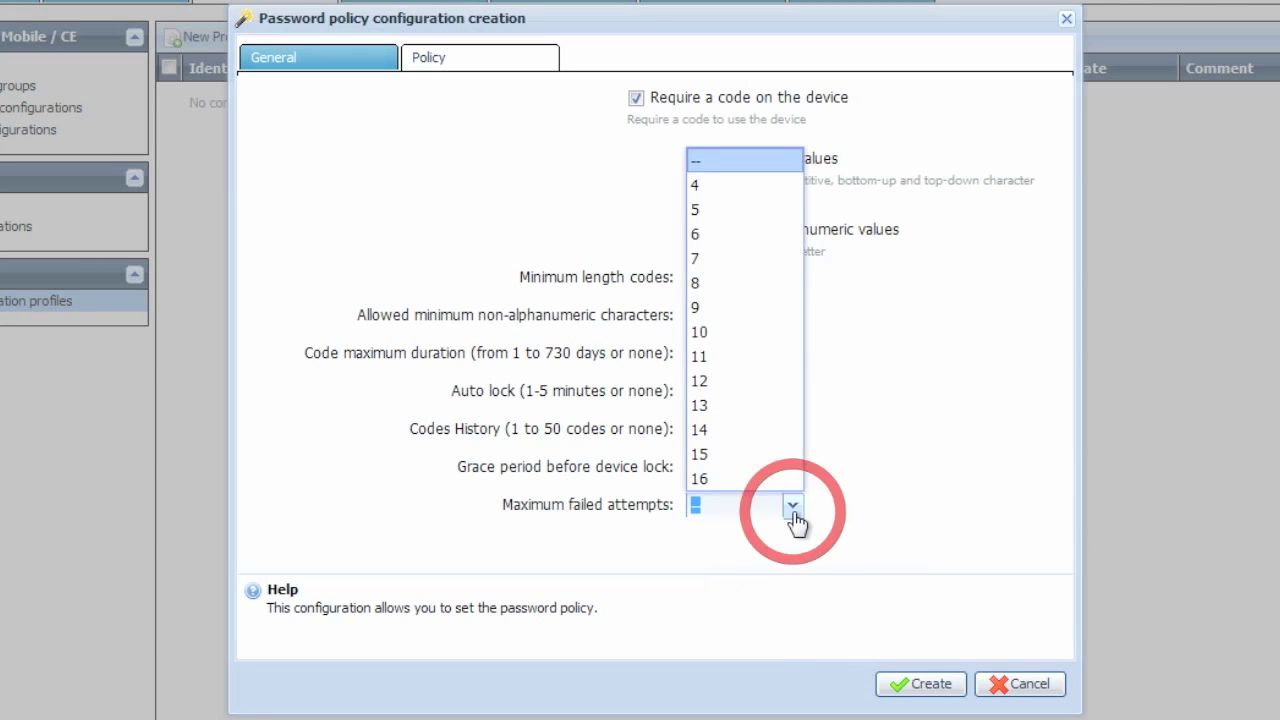
pyautogui.click(715, 330)
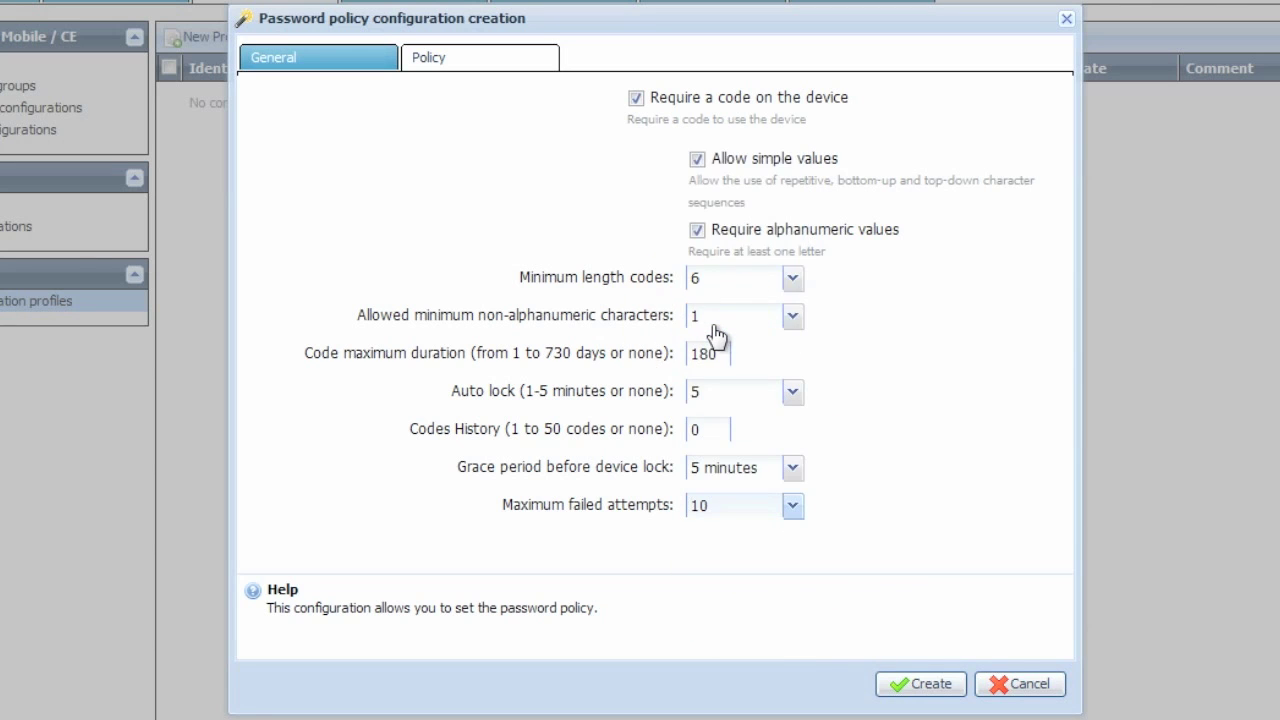
pyautogui.click(930, 684)
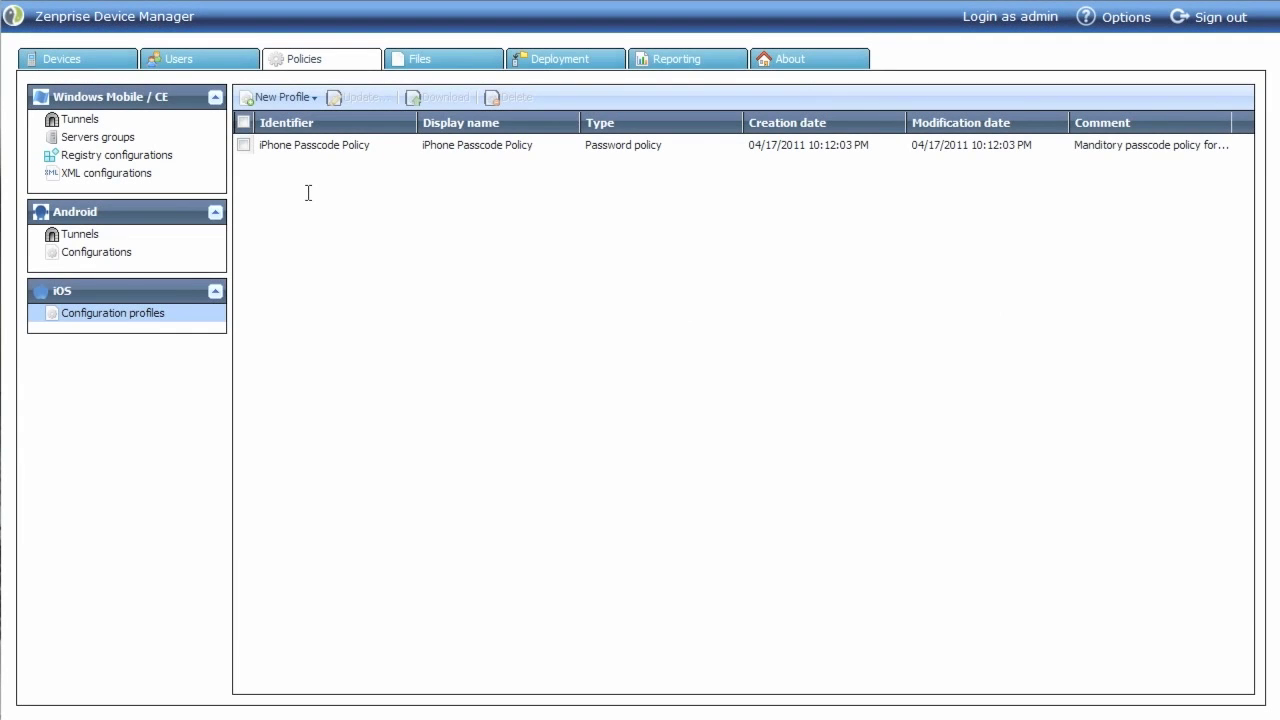
# Start a Wi-Fi profile 'iPhone WiFi Configuration' with description 'Company WiFi Configuraiton'.
pyautogui.click(300, 98)
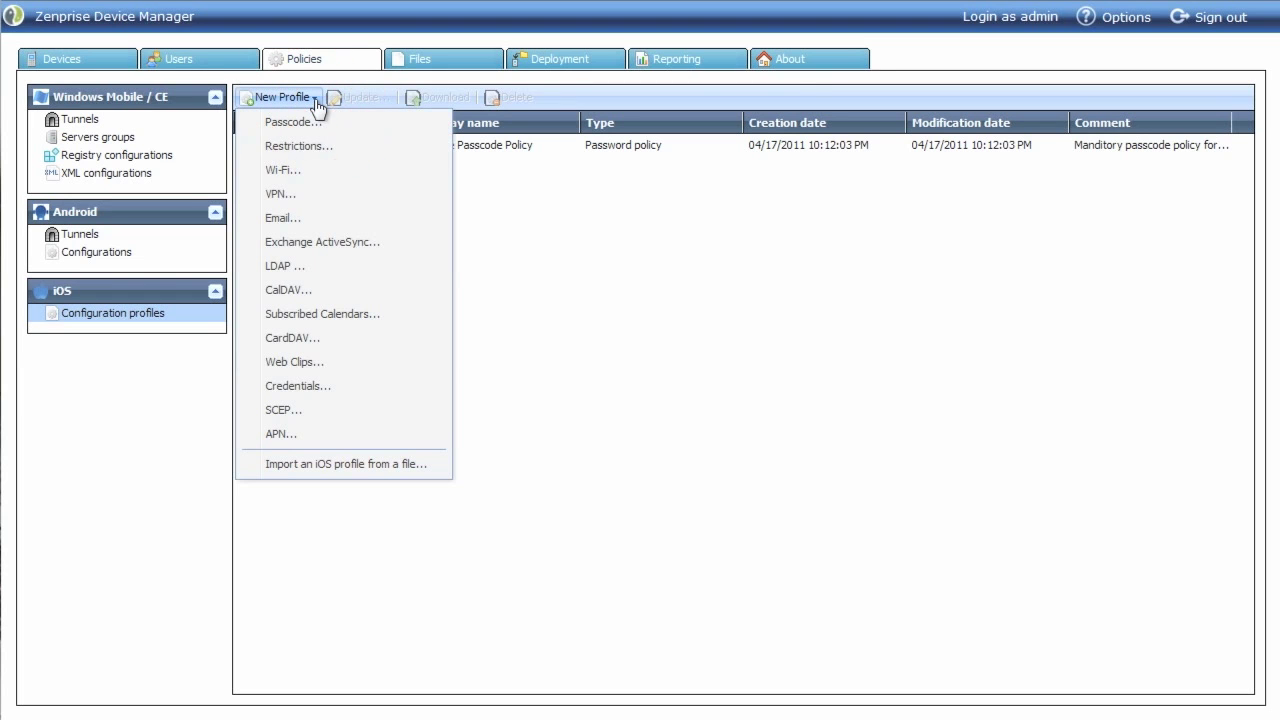
pyautogui.click(345, 176)
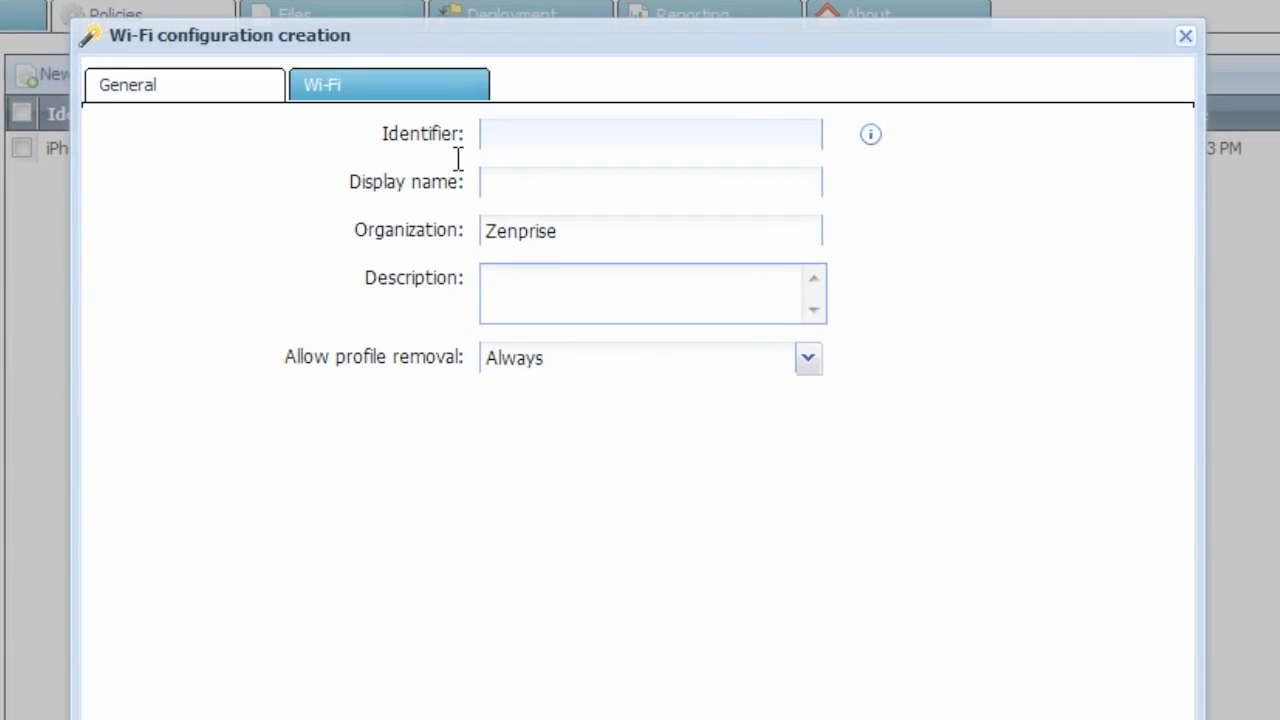
pyautogui.write('iPhone WiFi')
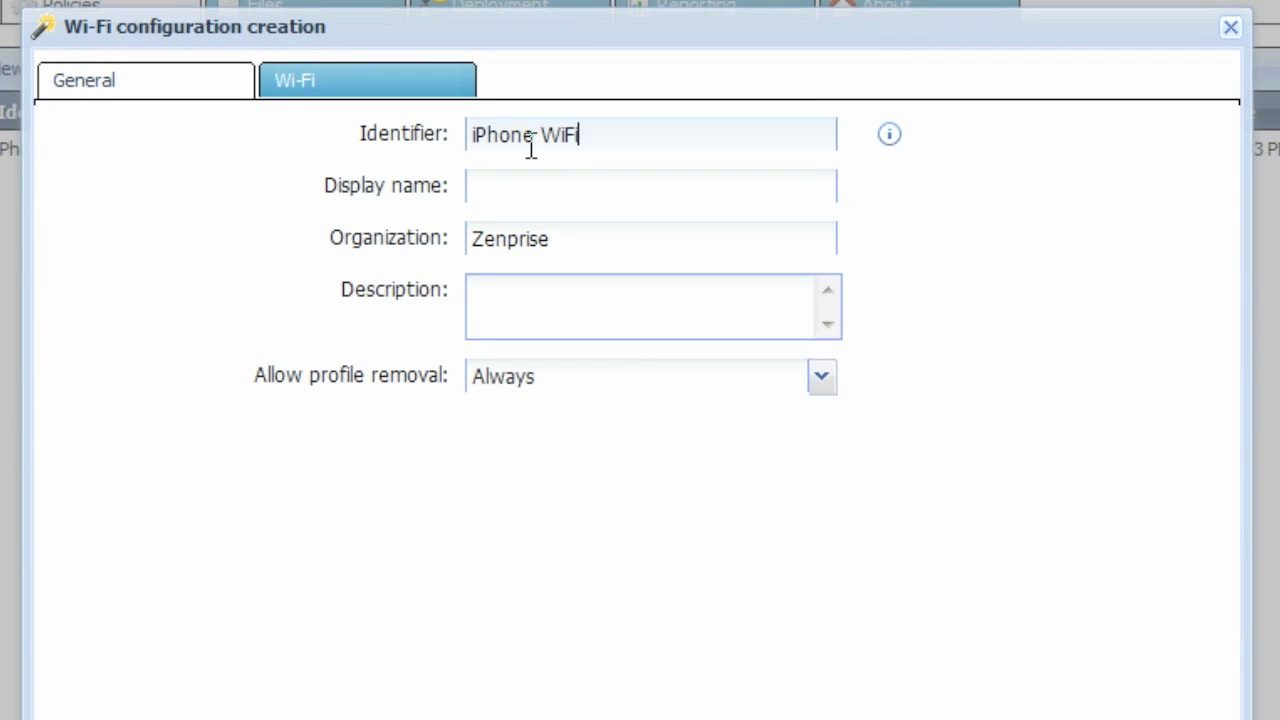
pyautogui.write(' Configuration')
pyautogui.press('Tab')
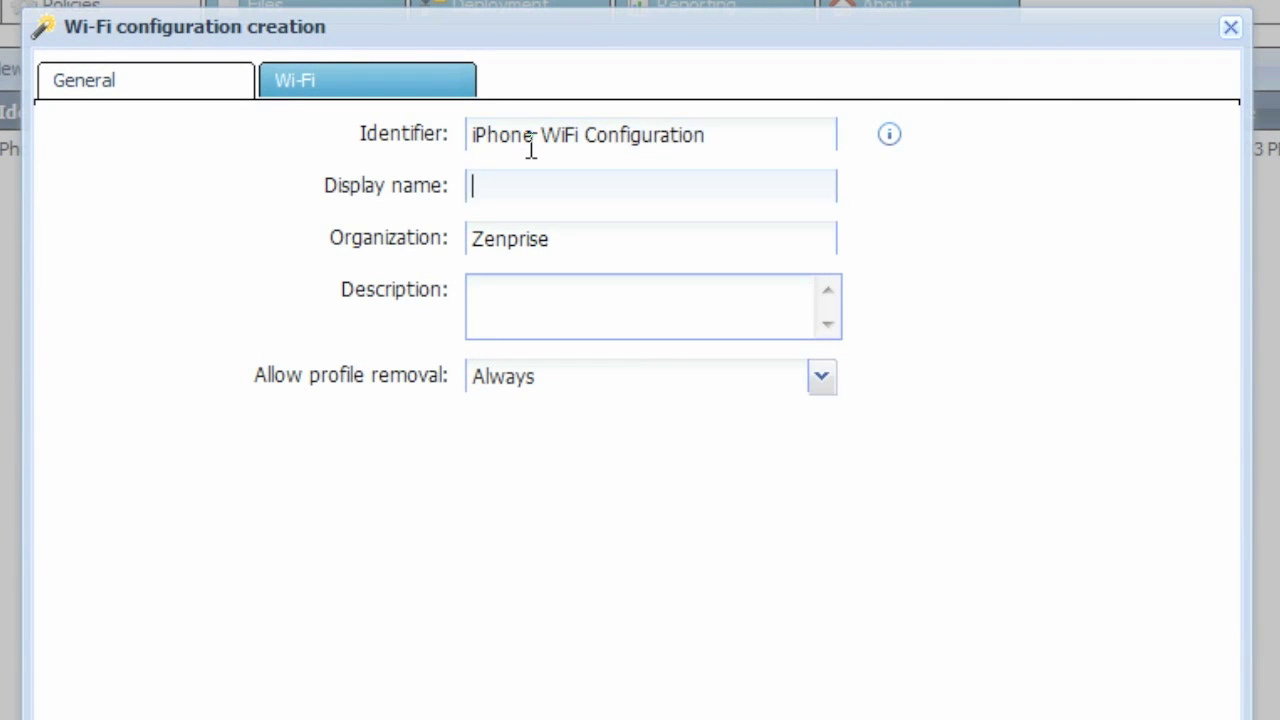
pyautogui.write('iPhone WiFi Configuration')
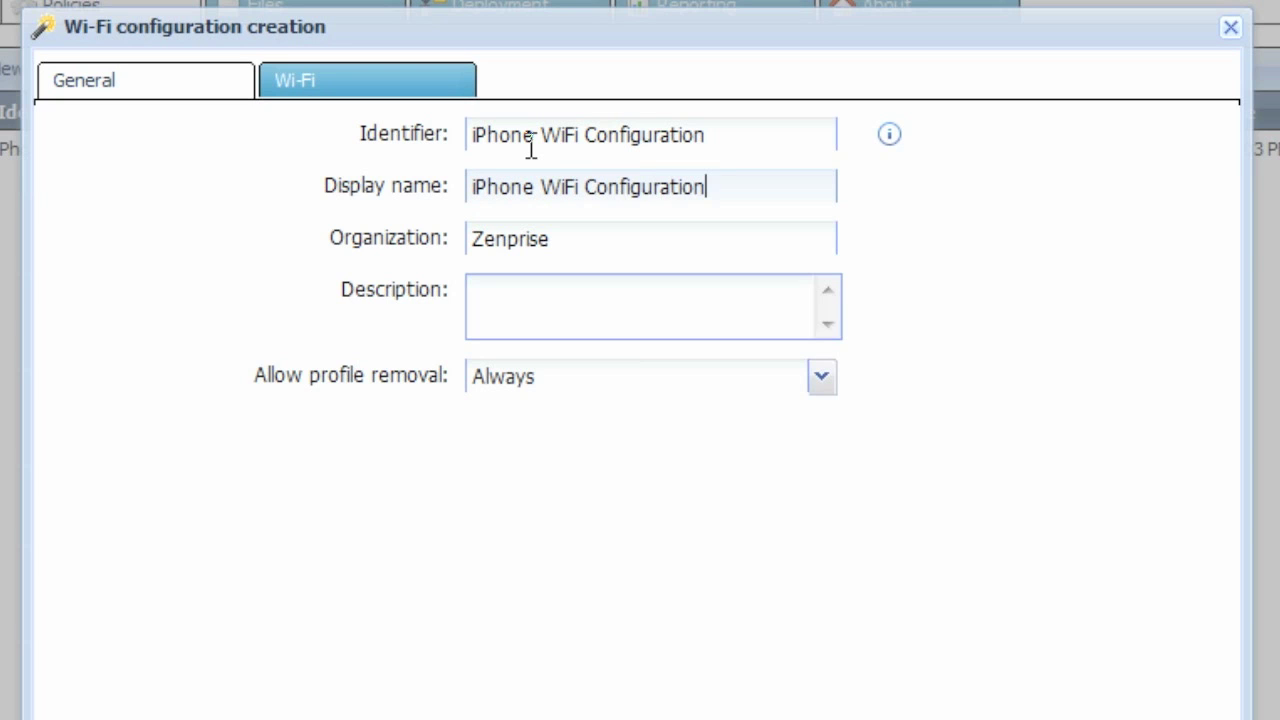
pyautogui.press('Tab')
pyautogui.press('Tab')
pyautogui.write('Company ')
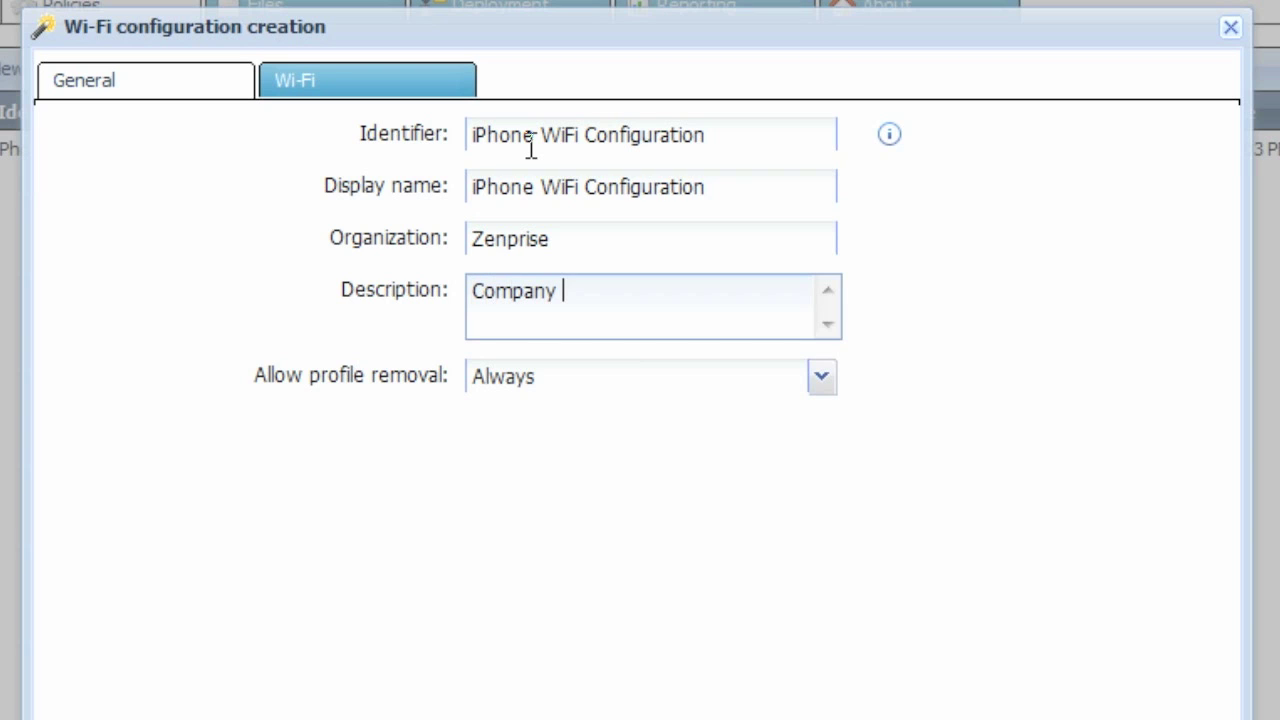
pyautogui.write('WiFi Confi')
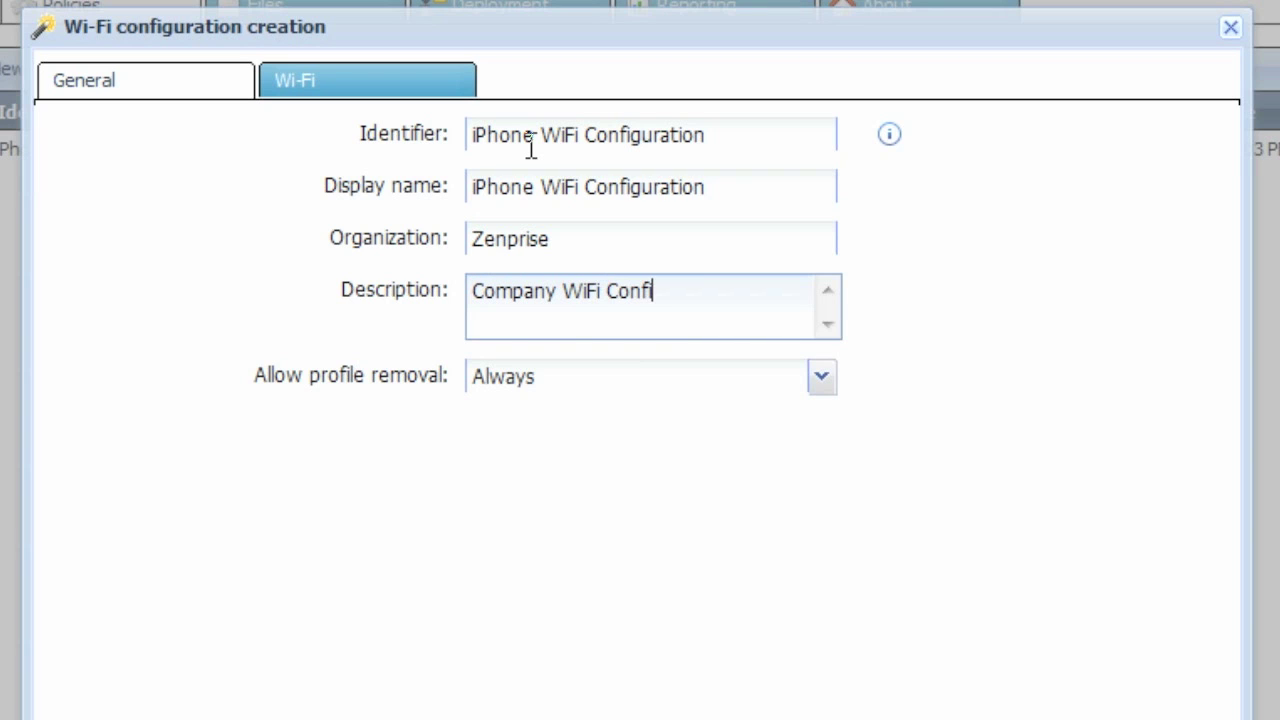
pyautogui.write('guraiton')
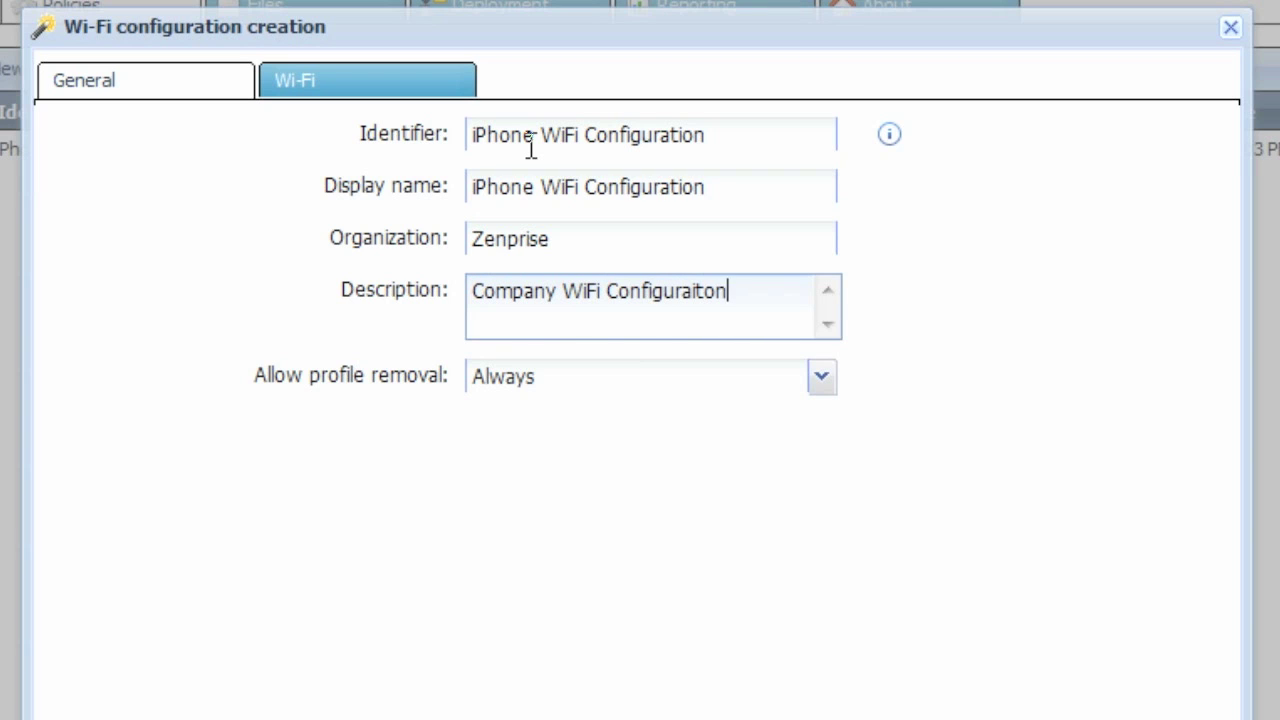
pyautogui.click(430, 78)
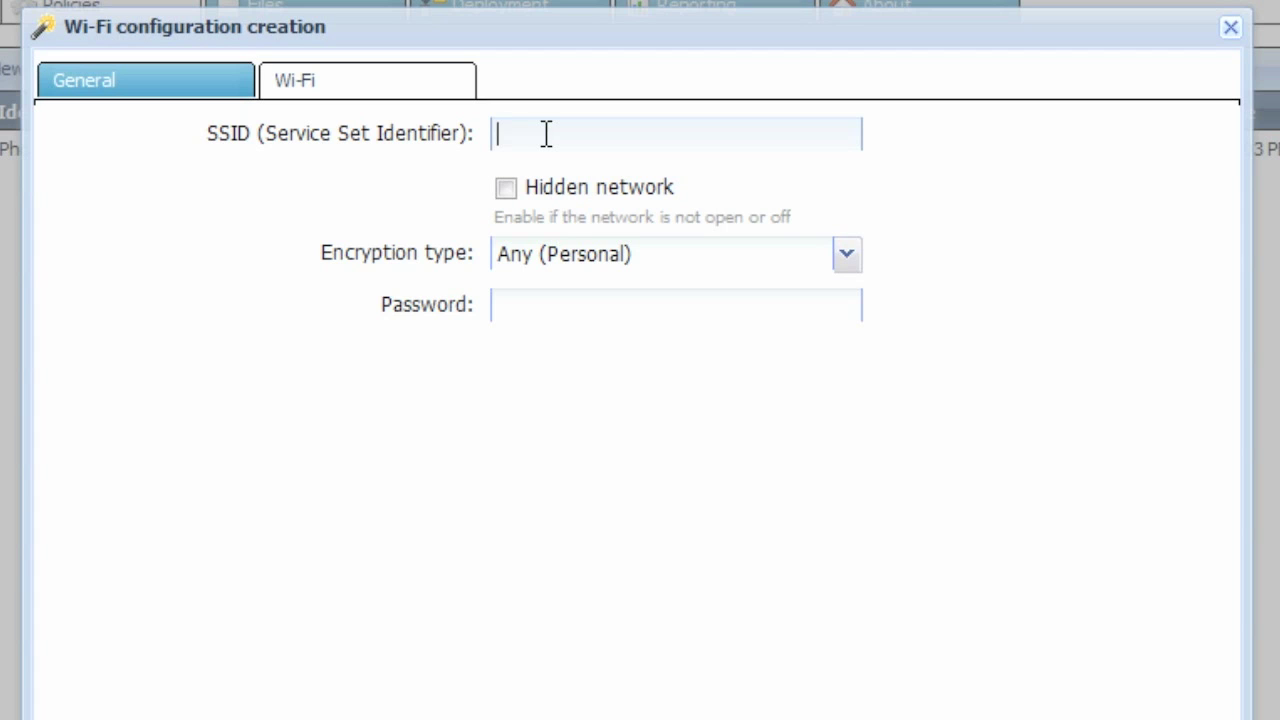
# Set SSID MyCompany with WPA / WPA2 Enterprise encryption, enter the Wi-Fi password, and accept PEAP.
pyautogui.write('MyCompany')
pyautogui.click(514, 200)
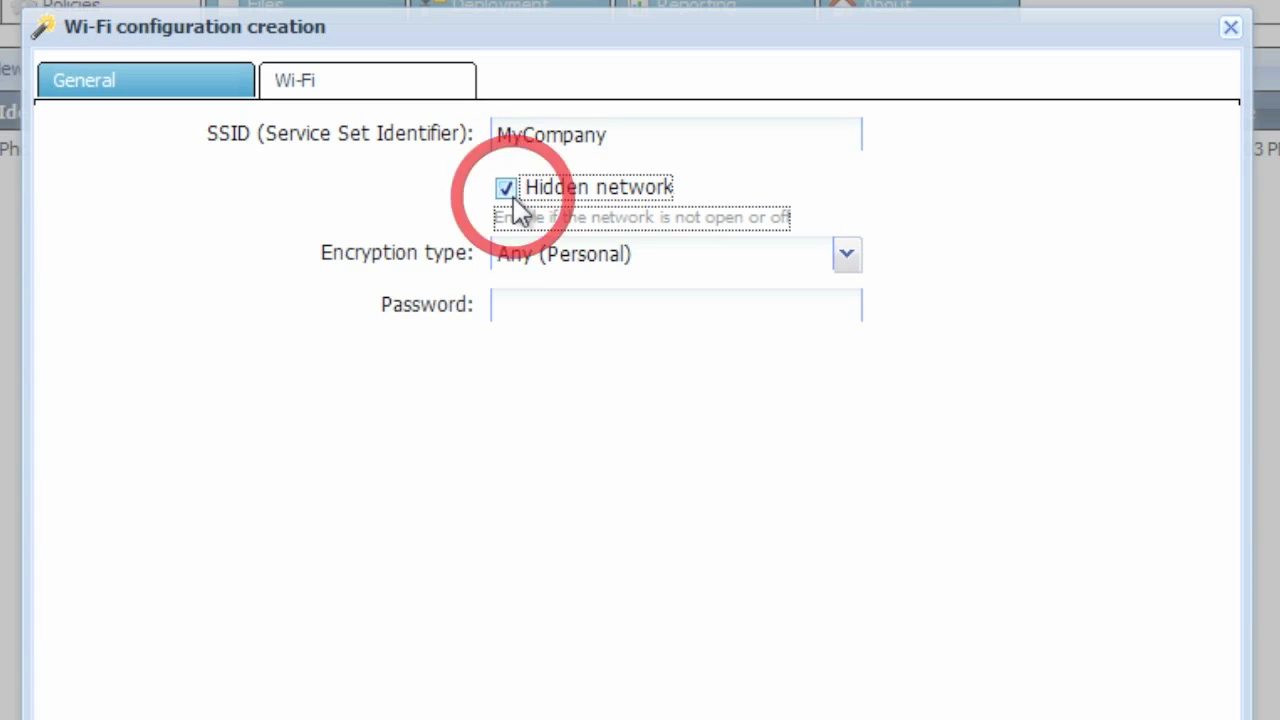
pyautogui.click(514, 200)
pyautogui.click(847, 255)
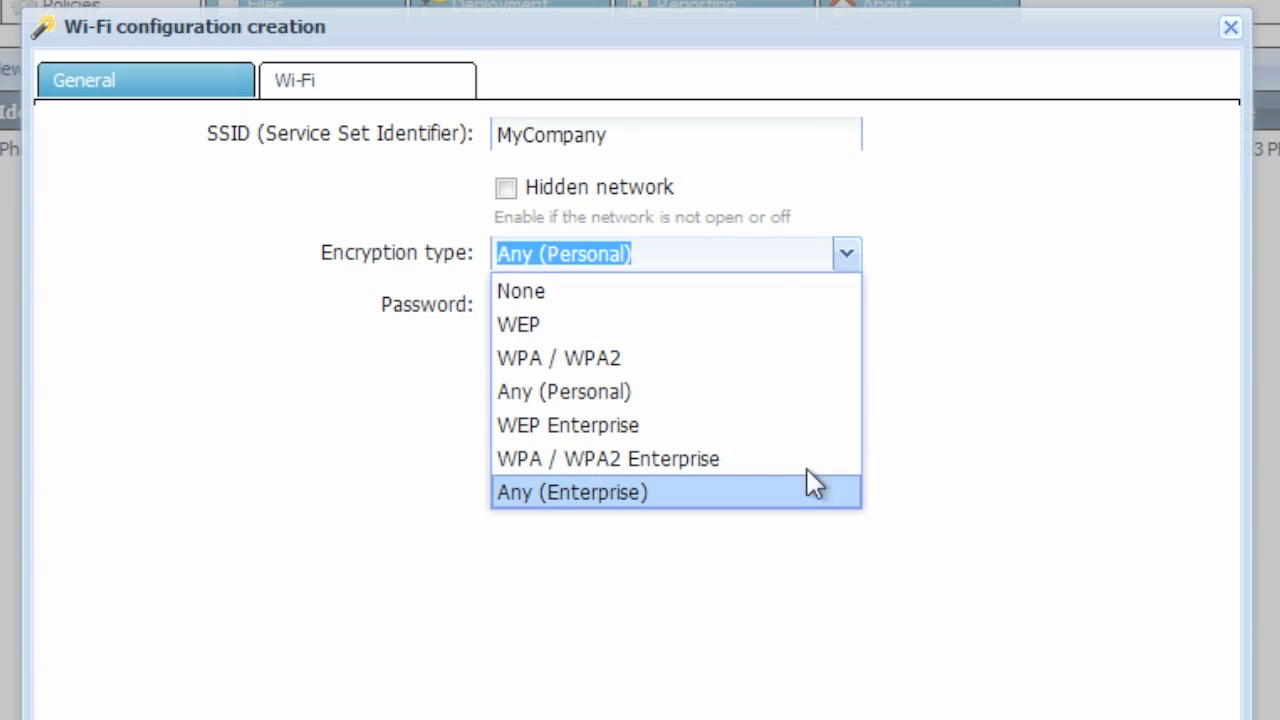
pyautogui.click(805, 458)
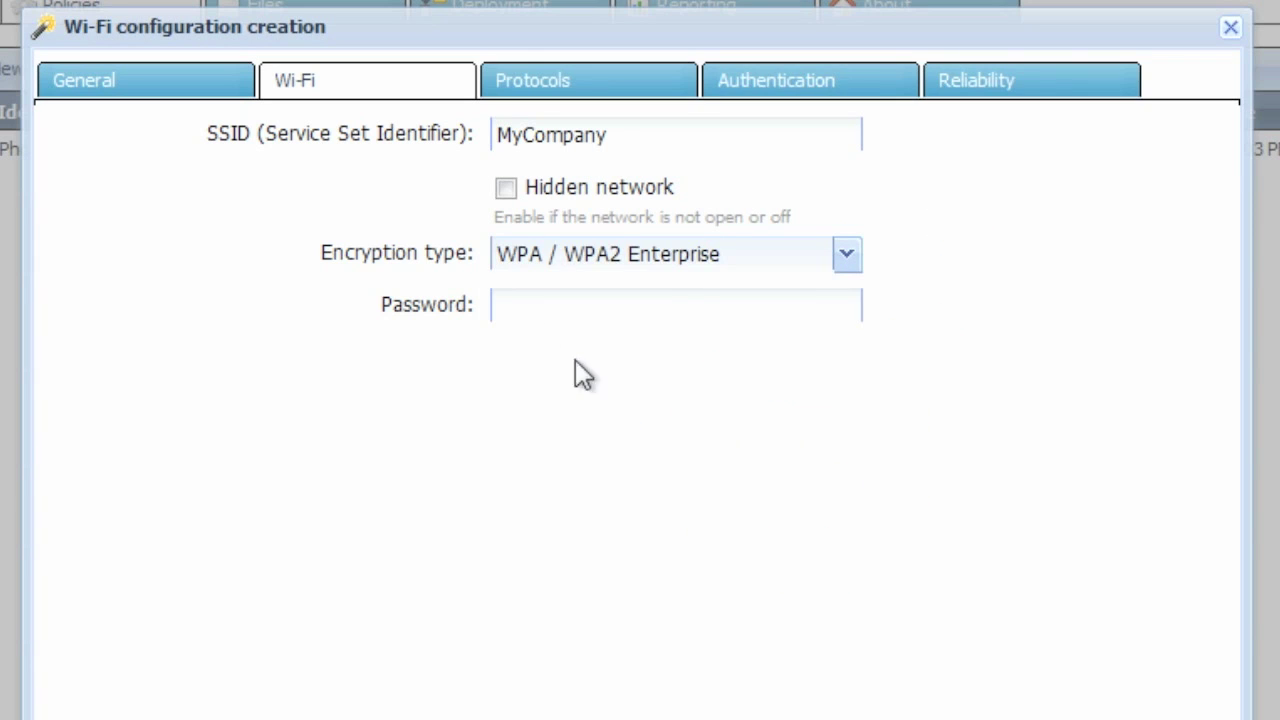
pyautogui.click(565, 318)
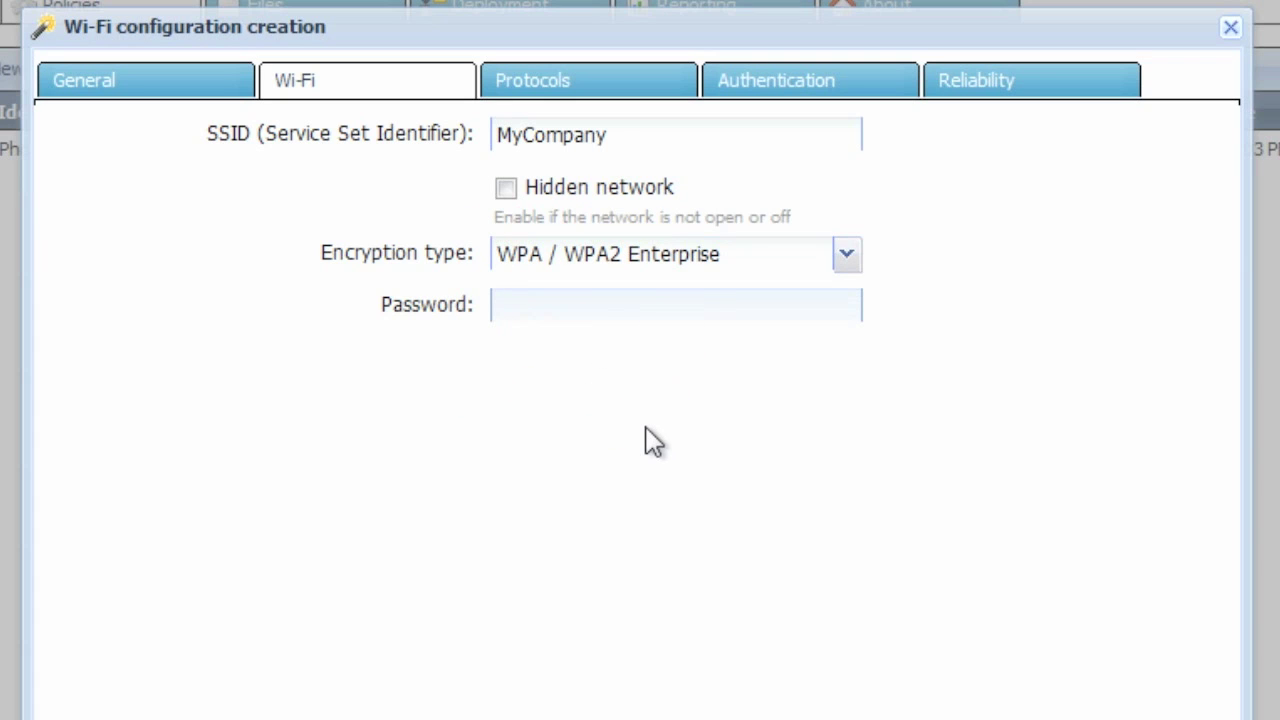
pyautogui.write('************')
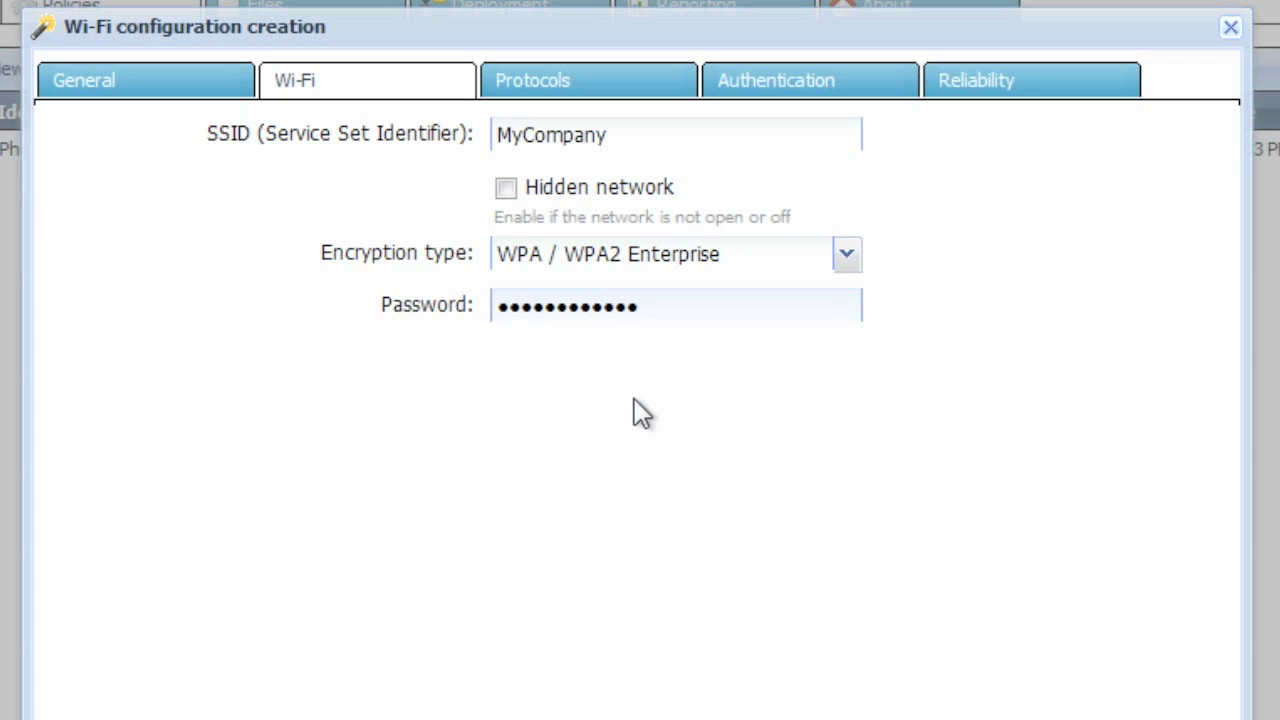
pyautogui.click(632, 80)
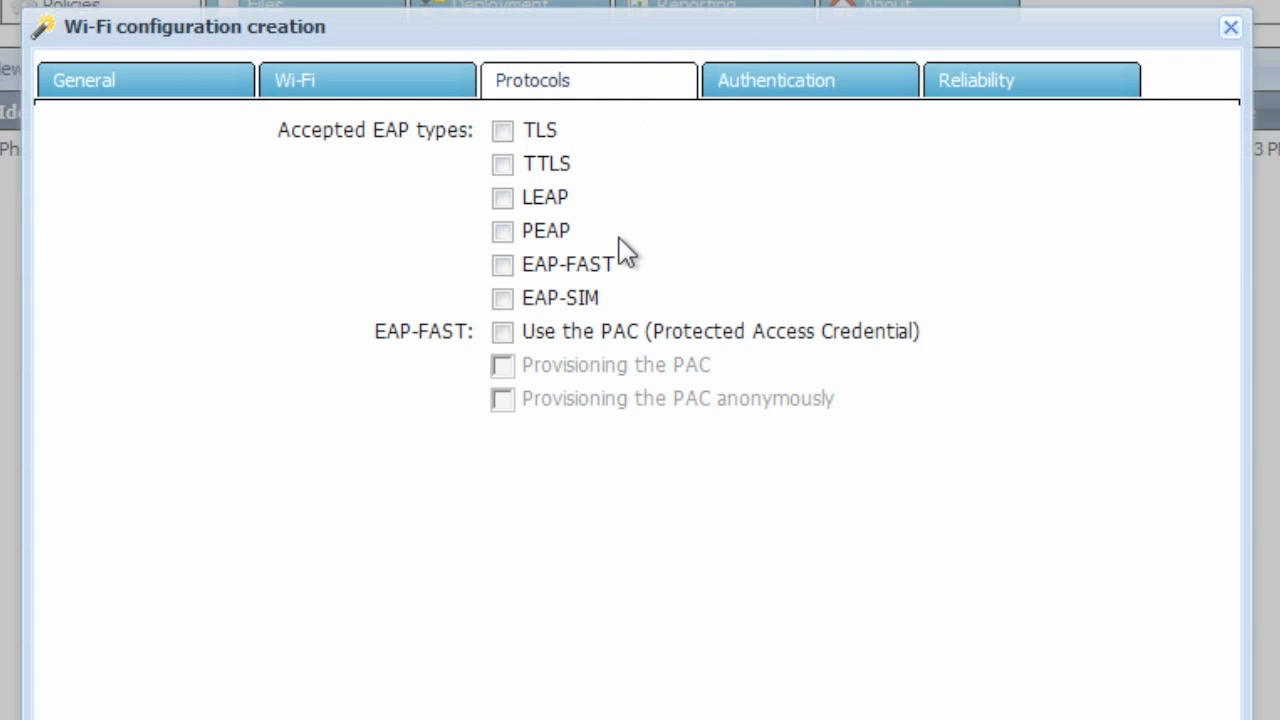
pyautogui.click(502, 231)
# Review the authentication user name and password fields, then create the iPhone WiFi Configuration profile.
pyautogui.click(831, 94)
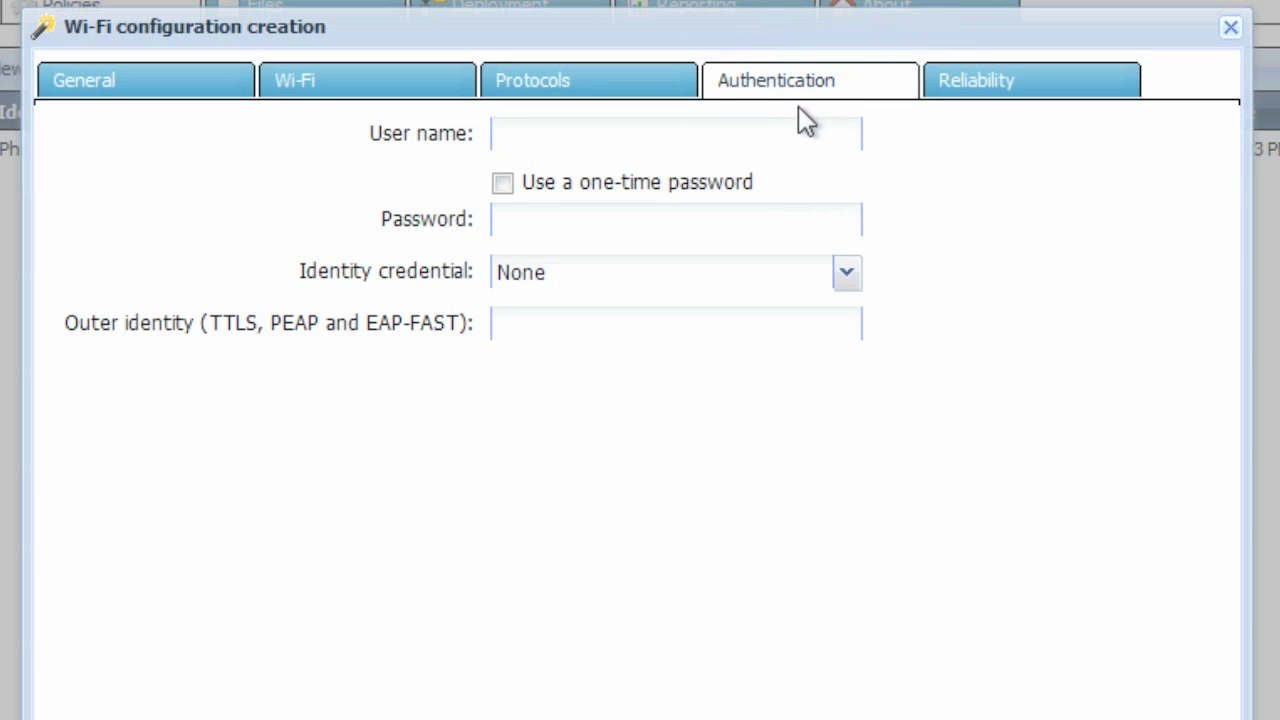
pyautogui.click(780, 137)
pyautogui.click(705, 230)
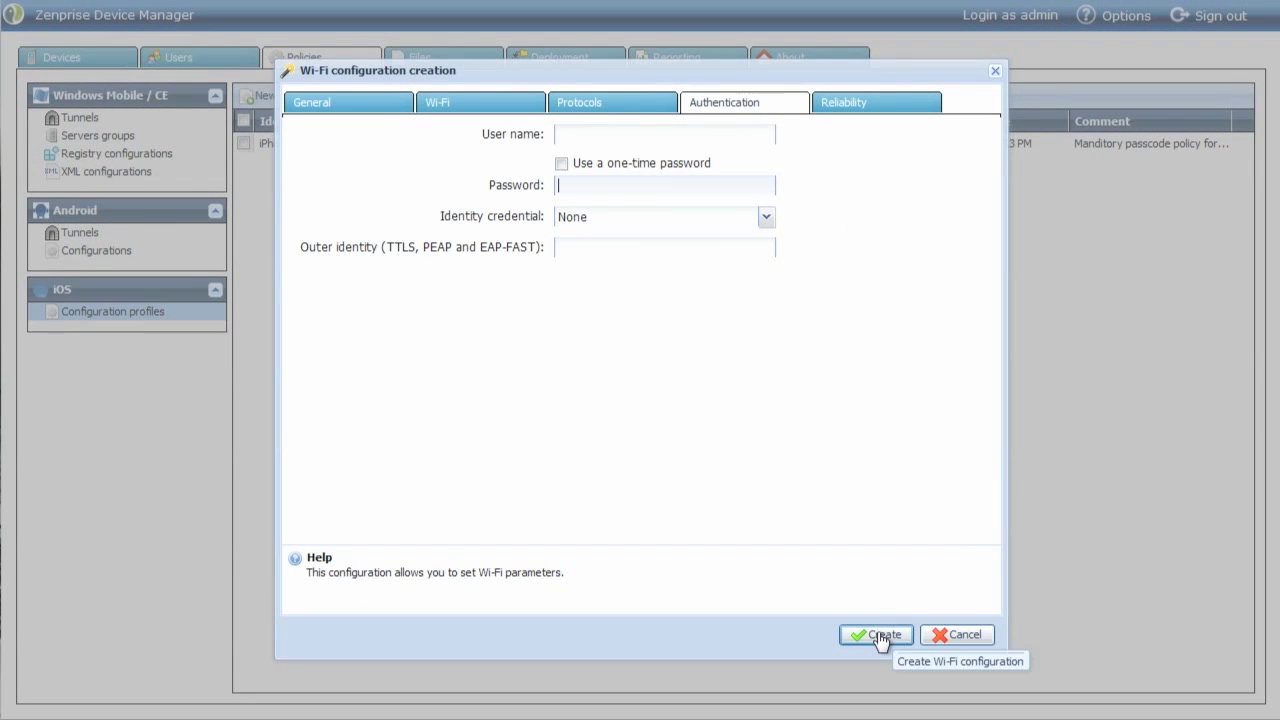
pyautogui.click(880, 638)
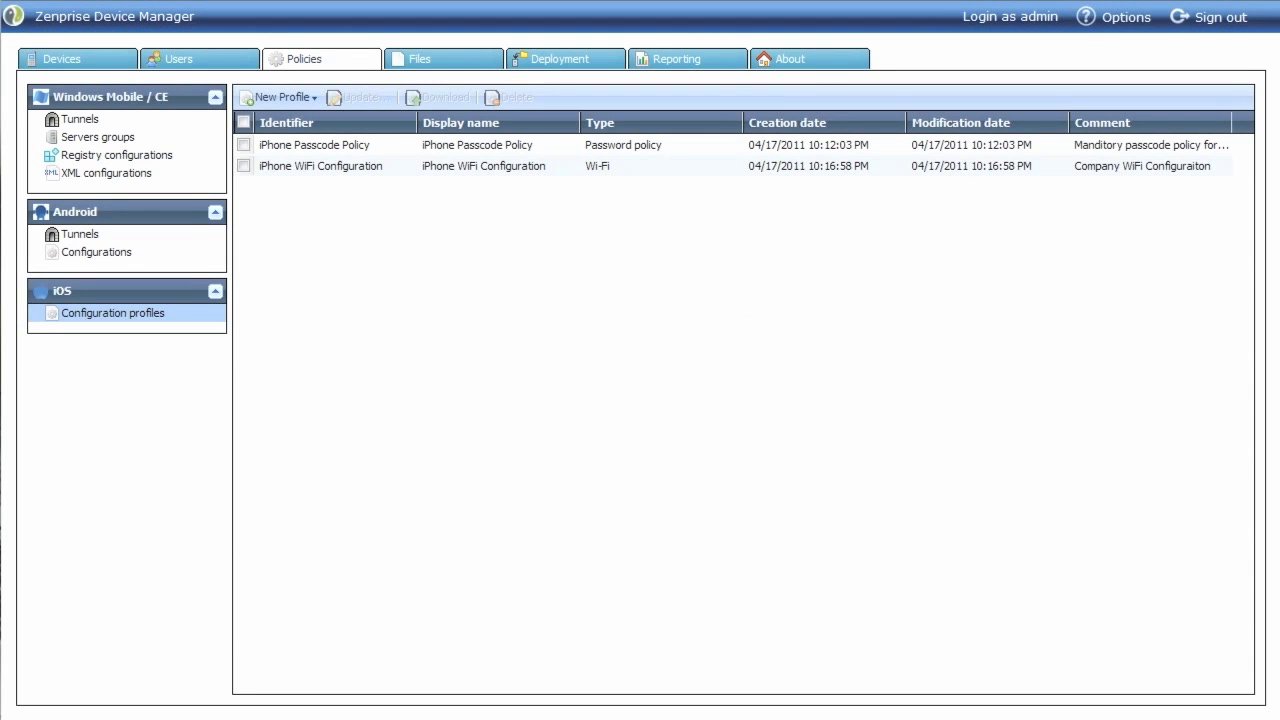
pyautogui.click(283, 97)
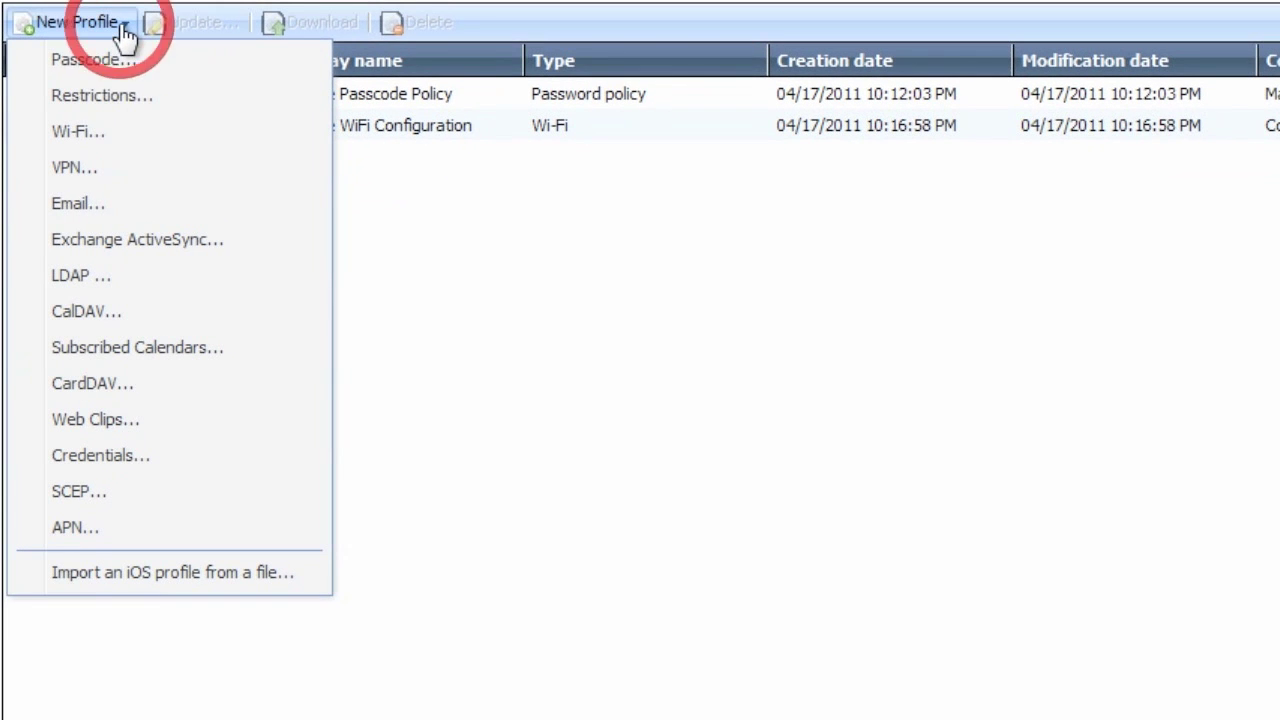
# Start an Exchange ActiveSync profile 'iPhone ActiveSync Configuration', described 'Company iPhone ActiveSync Configuration', removal Always.
pyautogui.click(256, 240)
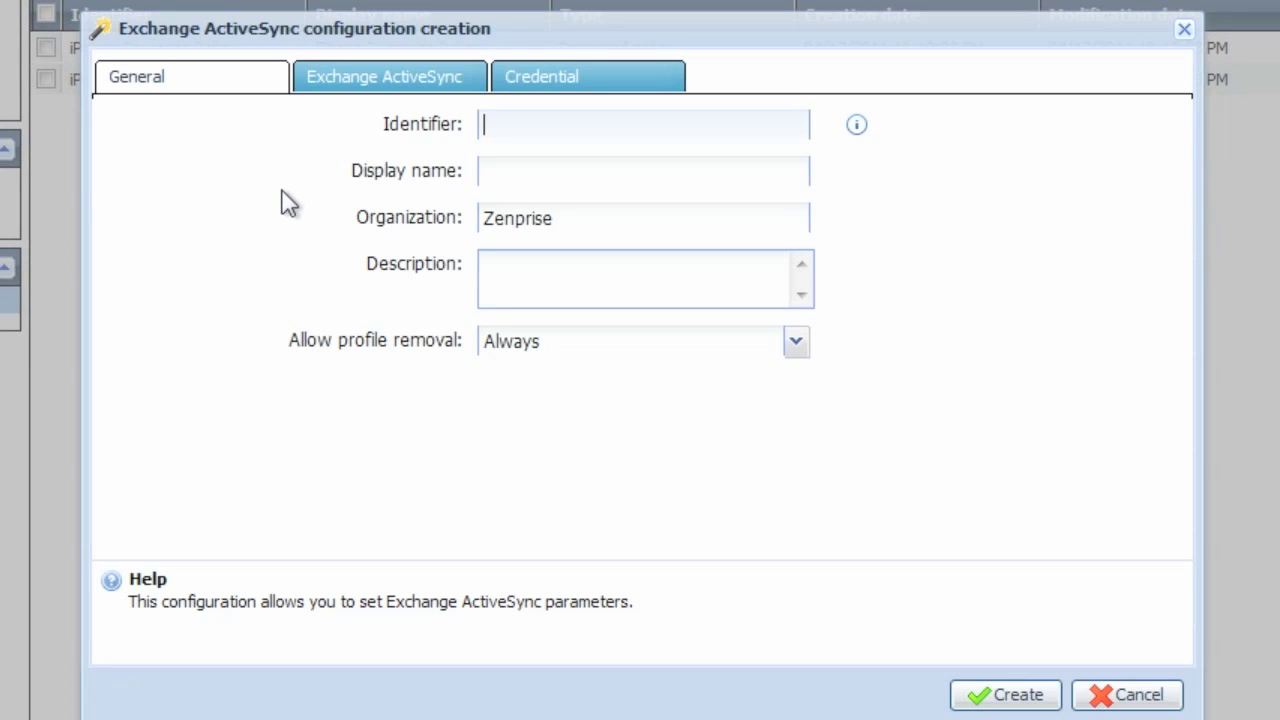
pyautogui.write('iPhone ActiveSync Configuration')
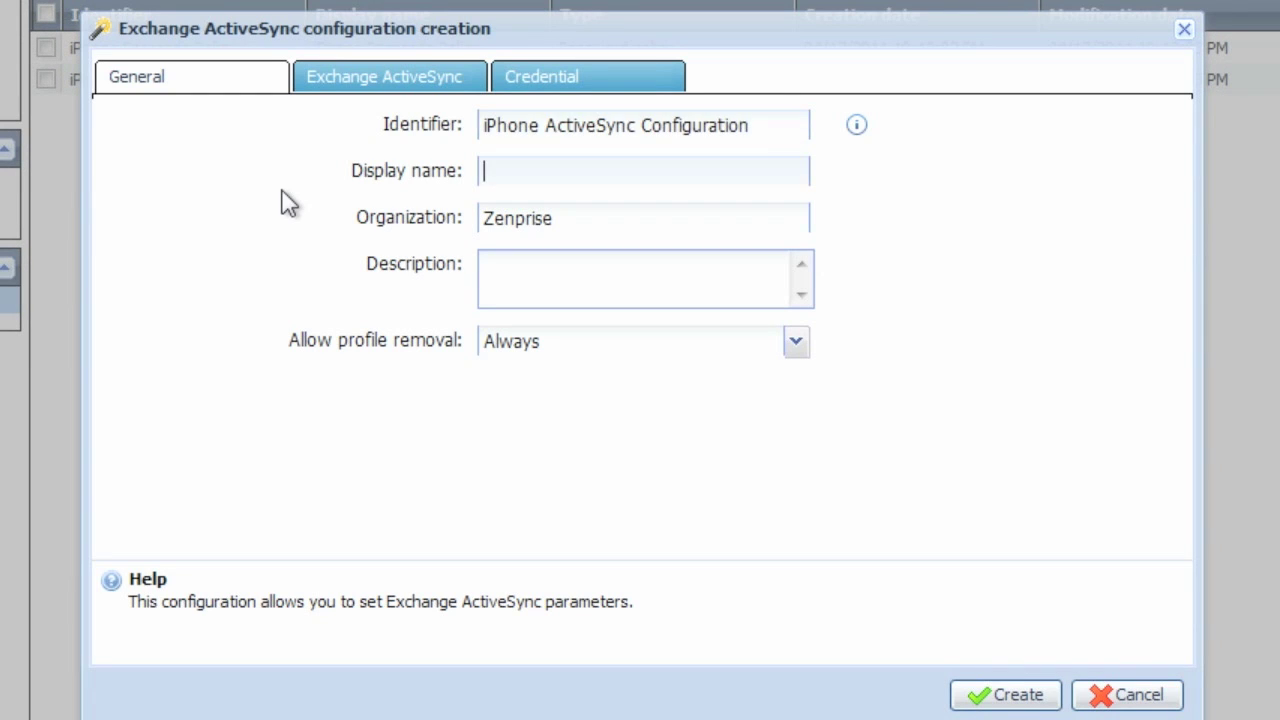
pyautogui.write('iPhone ActiveSync Configuration')
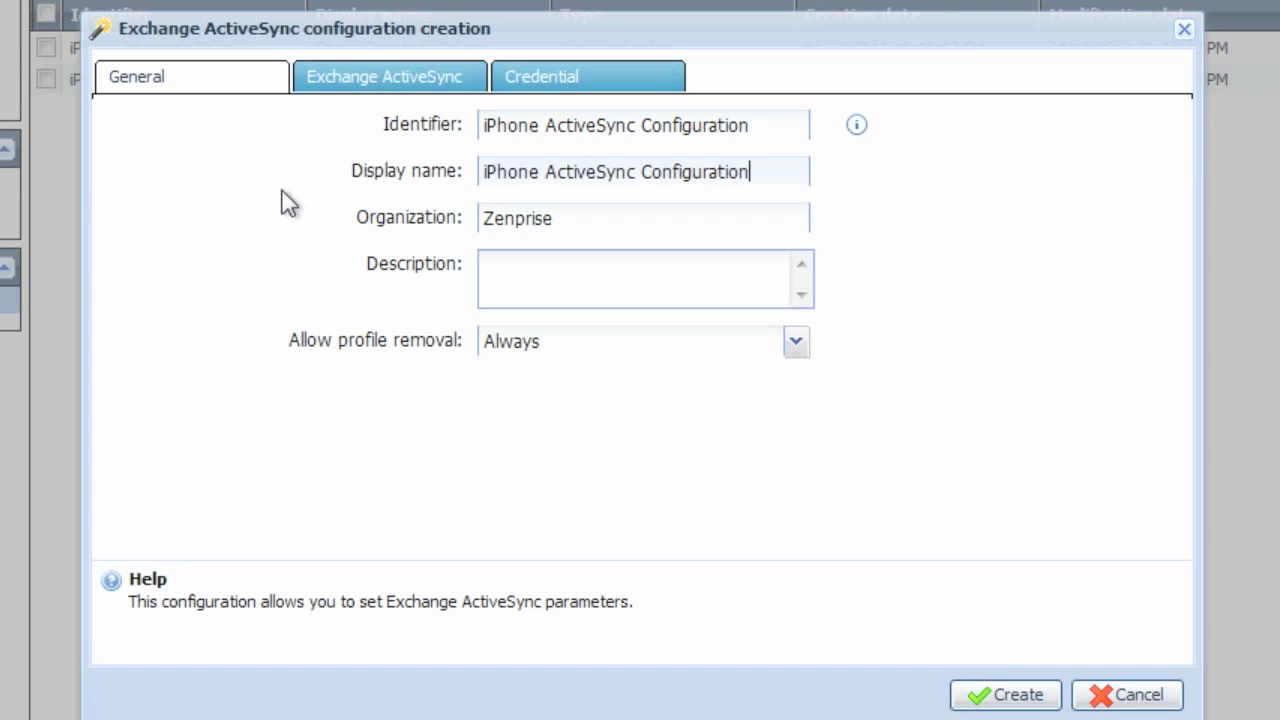
pyautogui.press('Tab')
pyautogui.press('Tab')
pyautogui.write('Company')
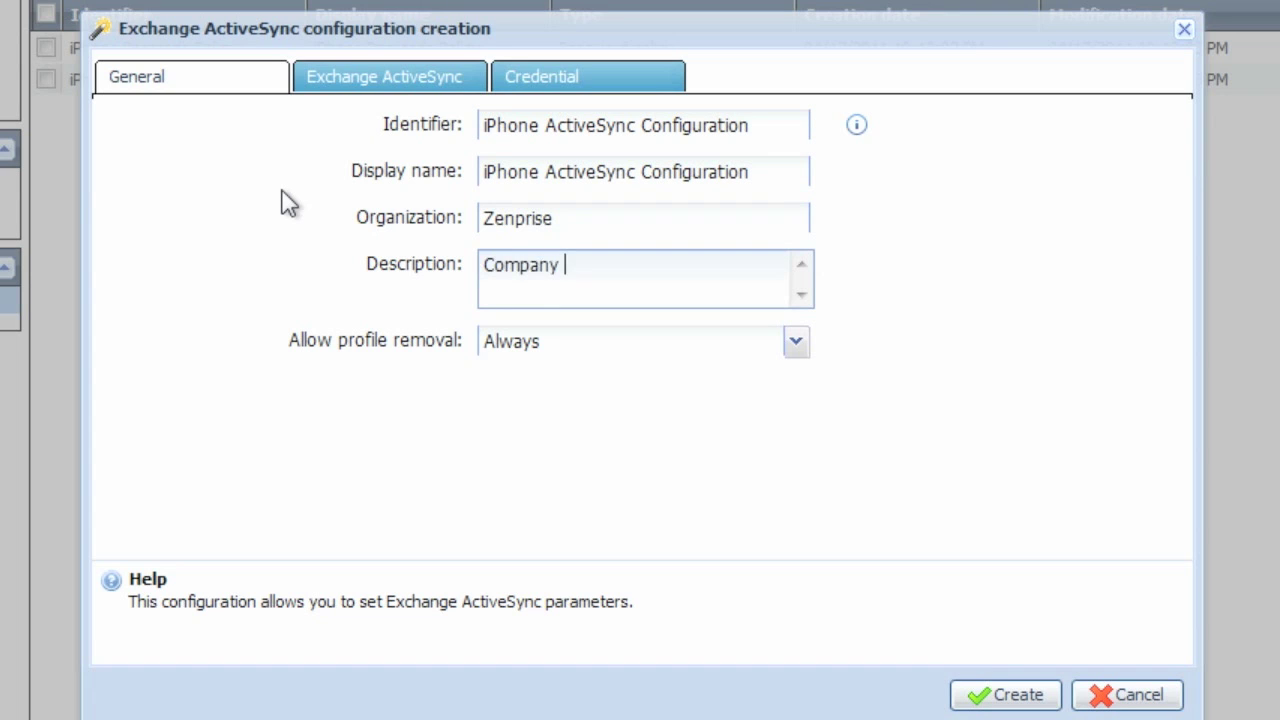
pyautogui.write('iPhone ActiveSync Configuration')
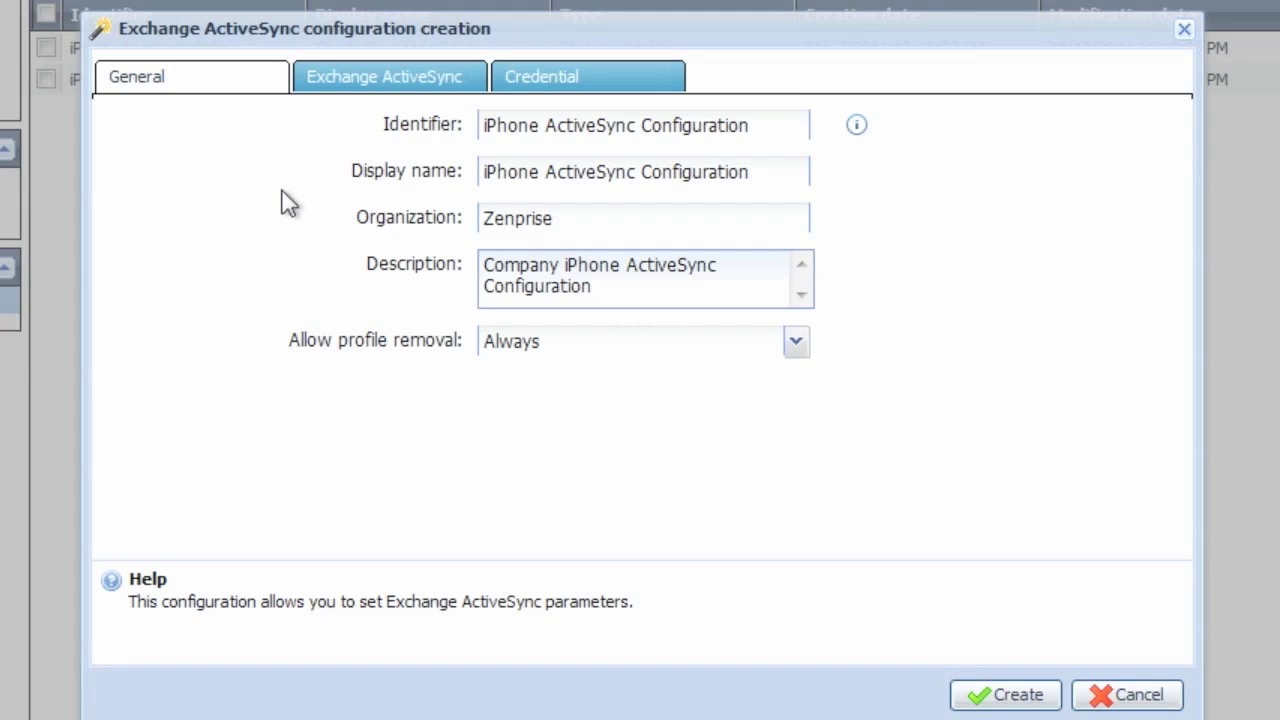
pyautogui.click(795, 341)
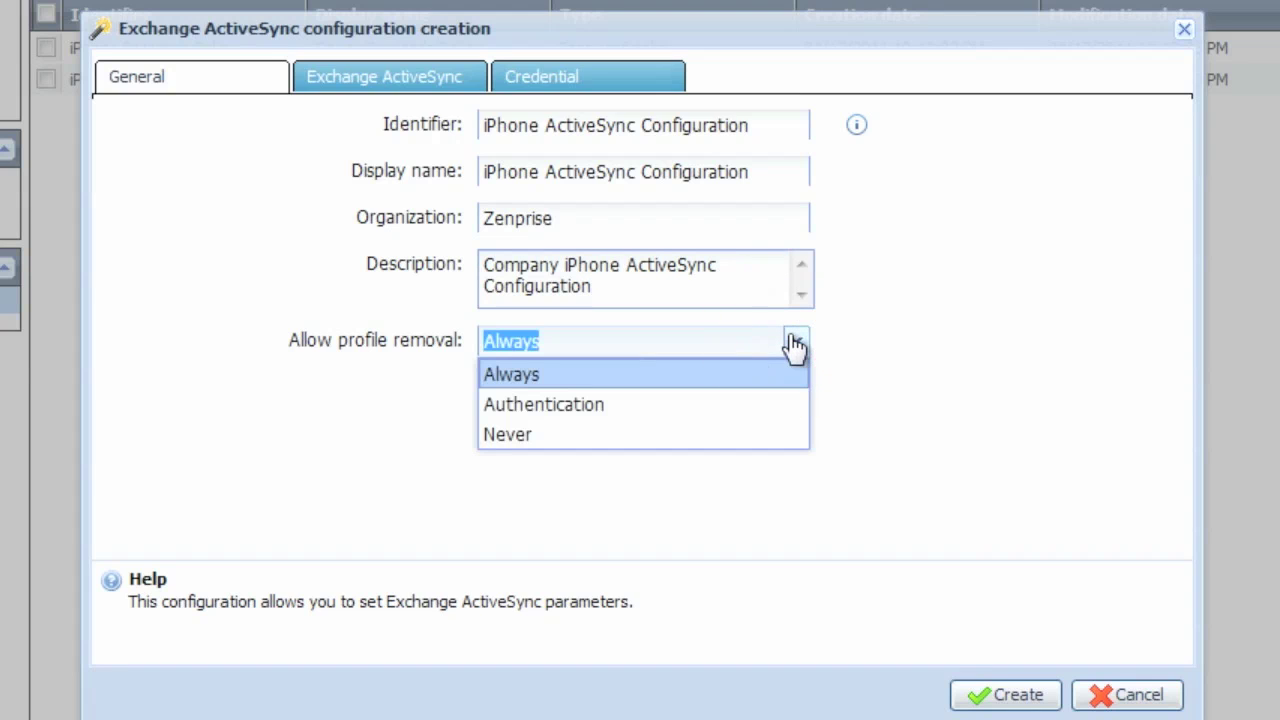
pyautogui.click(785, 380)
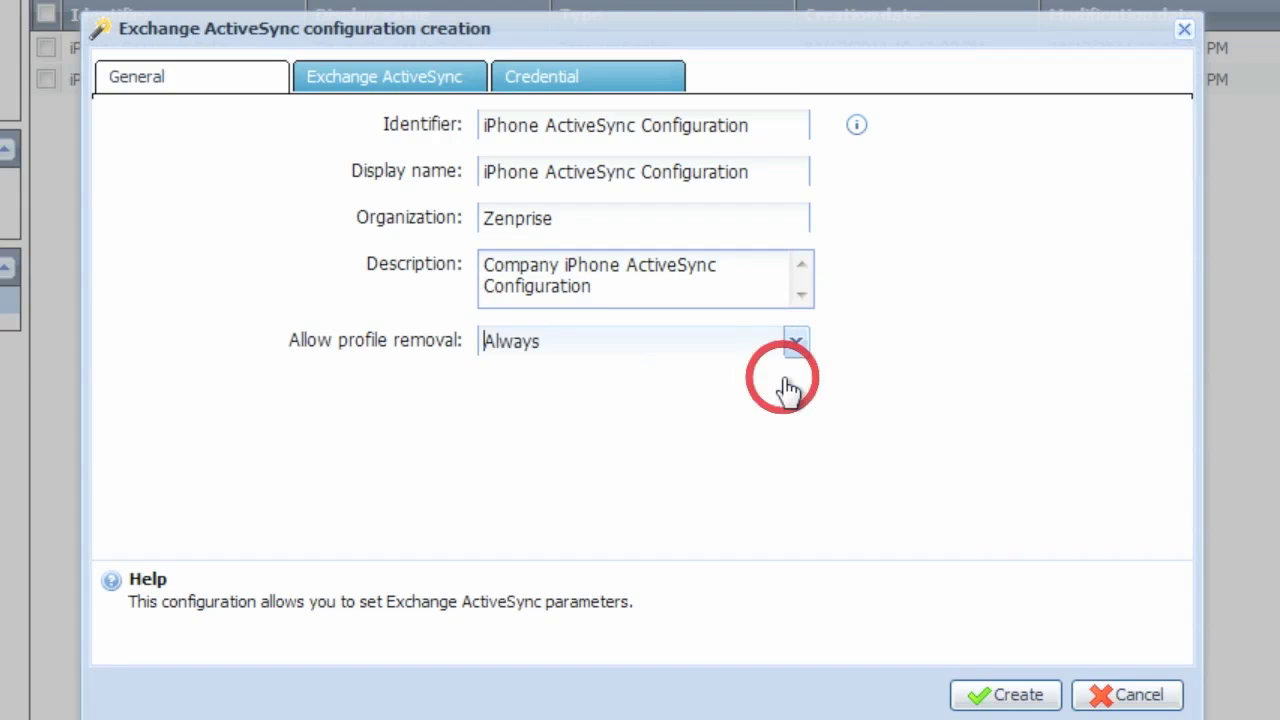
# Enter the account name, host exchange.mycompany.com, domain, user name, e-mail address and password.
pyautogui.click(333, 84)
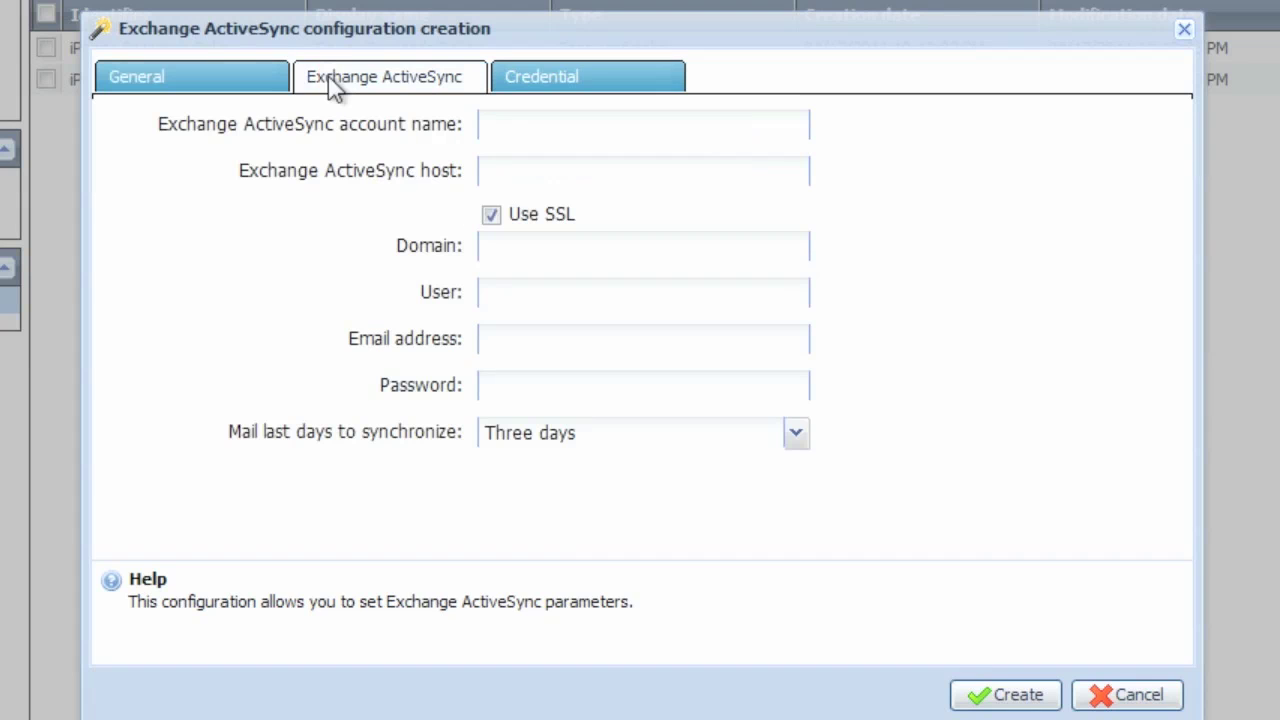
pyautogui.click(525, 130)
pyautogui.write('Bill Smit')
pyautogui.write('exh')
pyautogui.press('BackSpace')
pyautogui.write('ch')
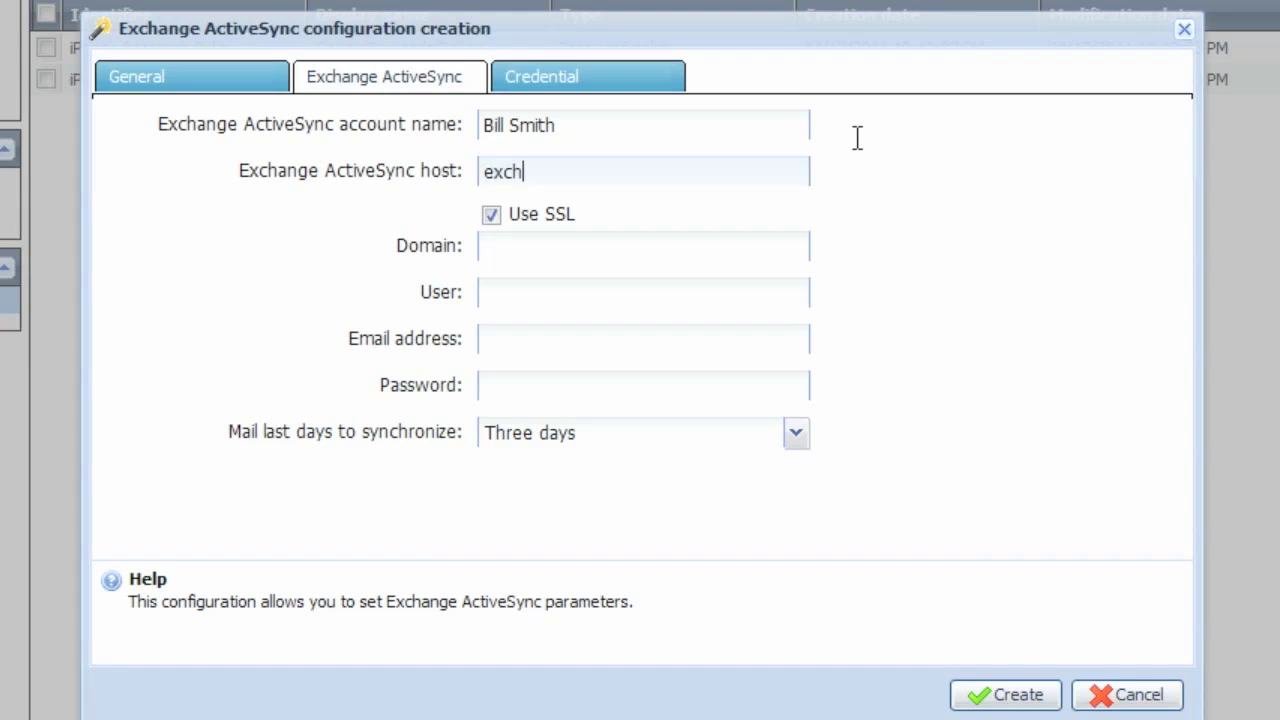
pyautogui.write('ange.mycompan')
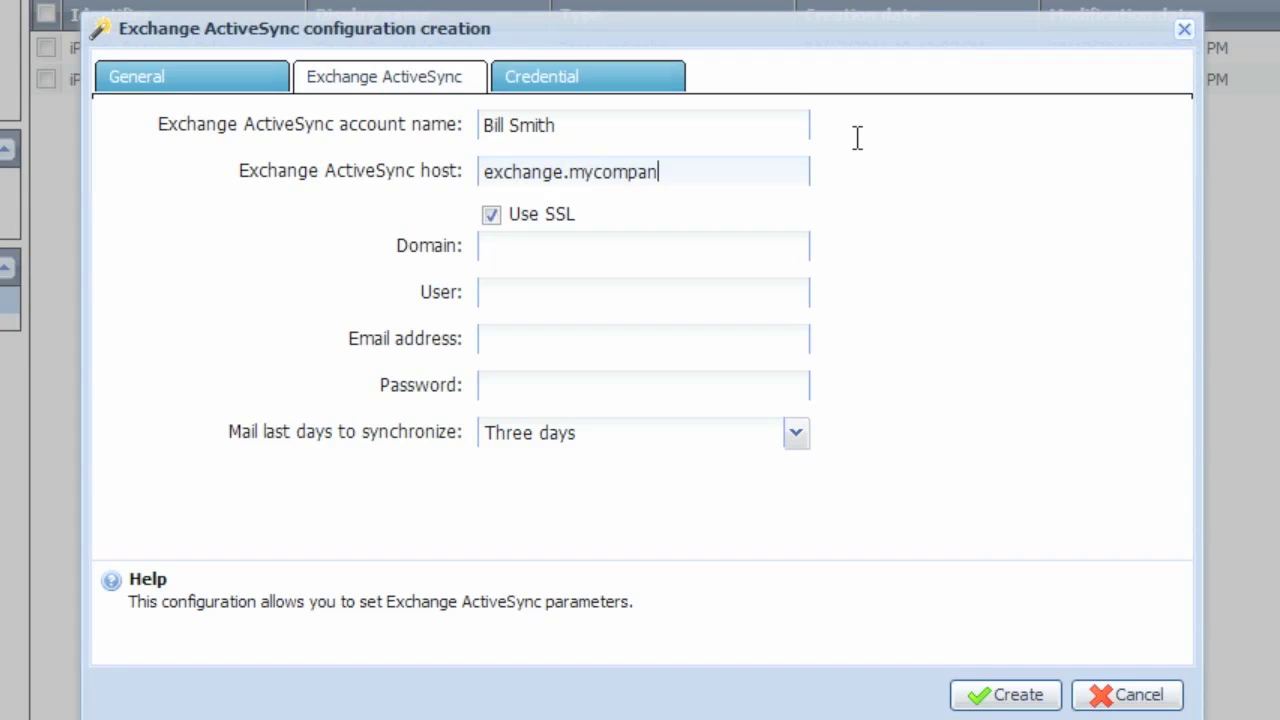
pyautogui.write('y.com')
pyautogui.press('Tab')
pyautogui.press('Tab')
pyautogui.write('mycompany.co')
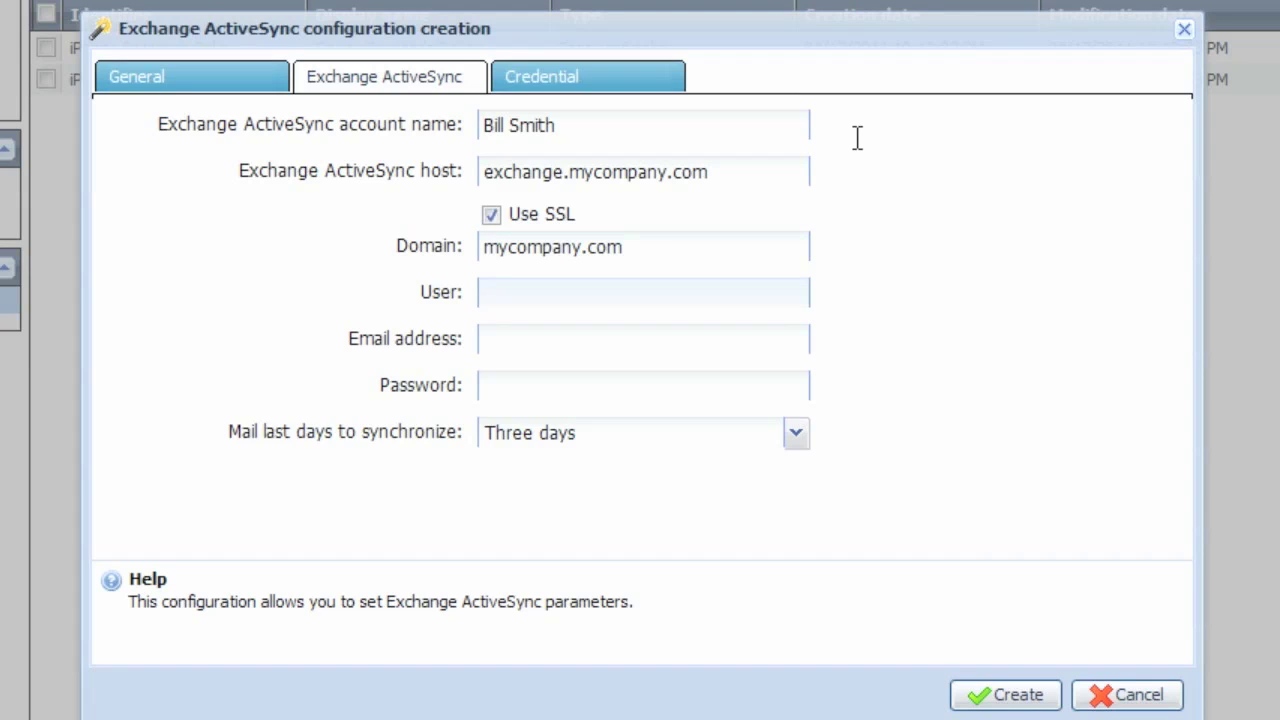
pyautogui.write('BSmith')
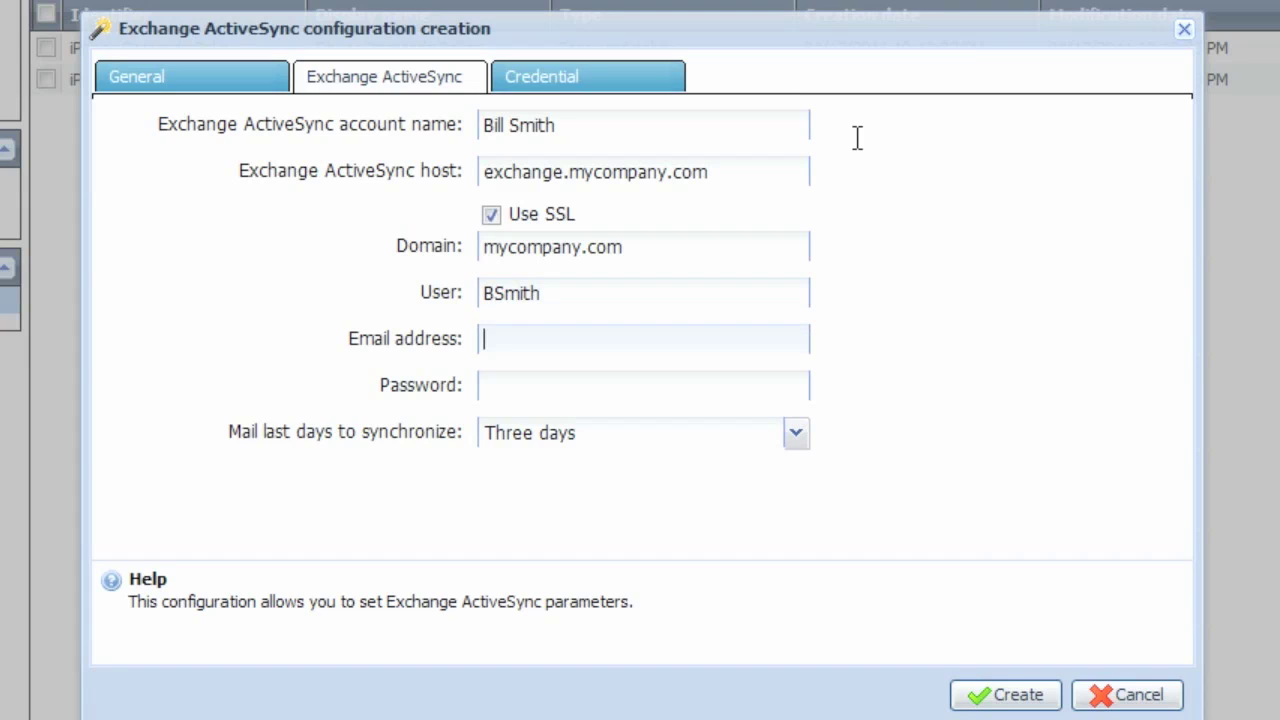
pyautogui.write('bill.smith')
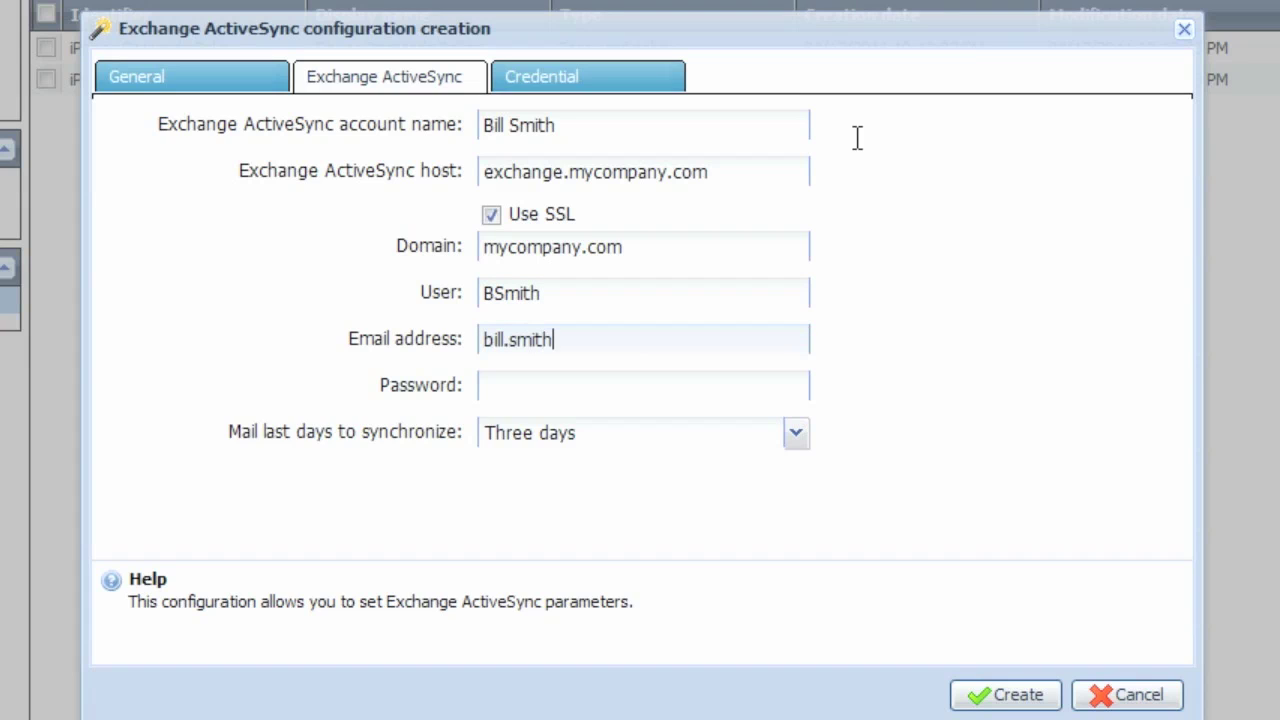
pyautogui.write('@mycompany.com')
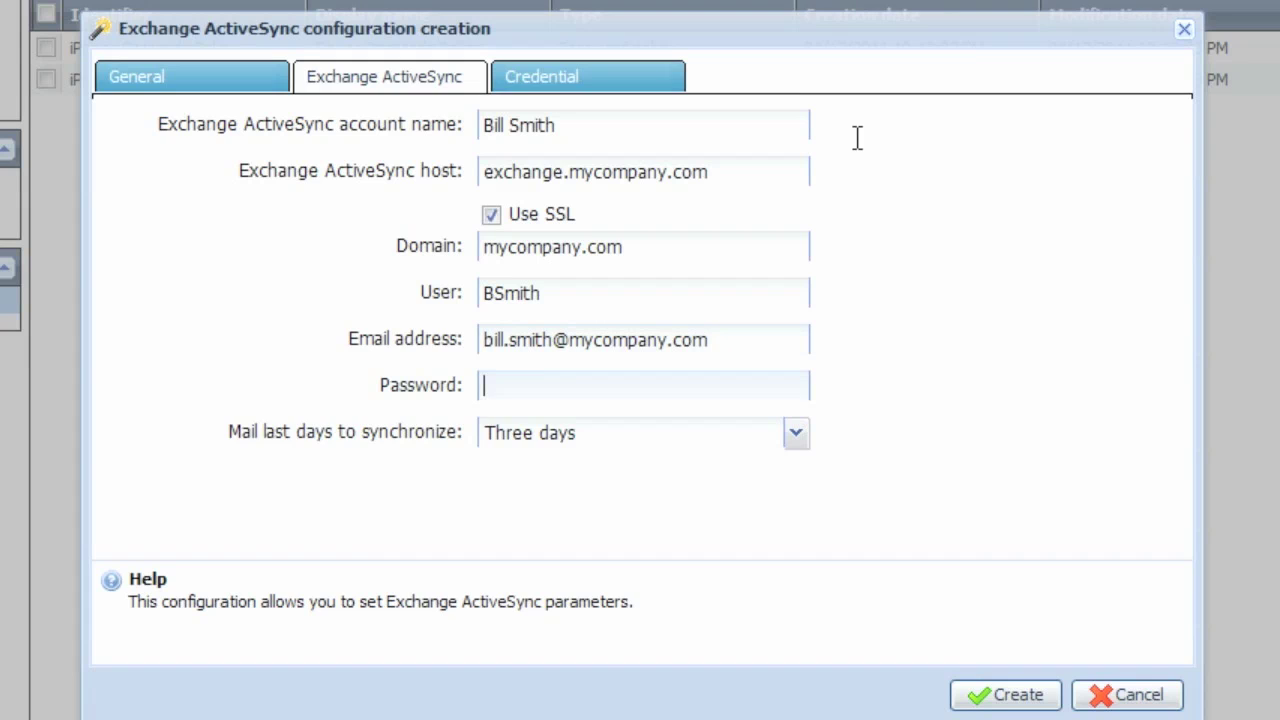
pyautogui.write('*********')
# Set the mail sync period to Unlimited and save the ActiveSync profile.
pyautogui.click(795, 437)
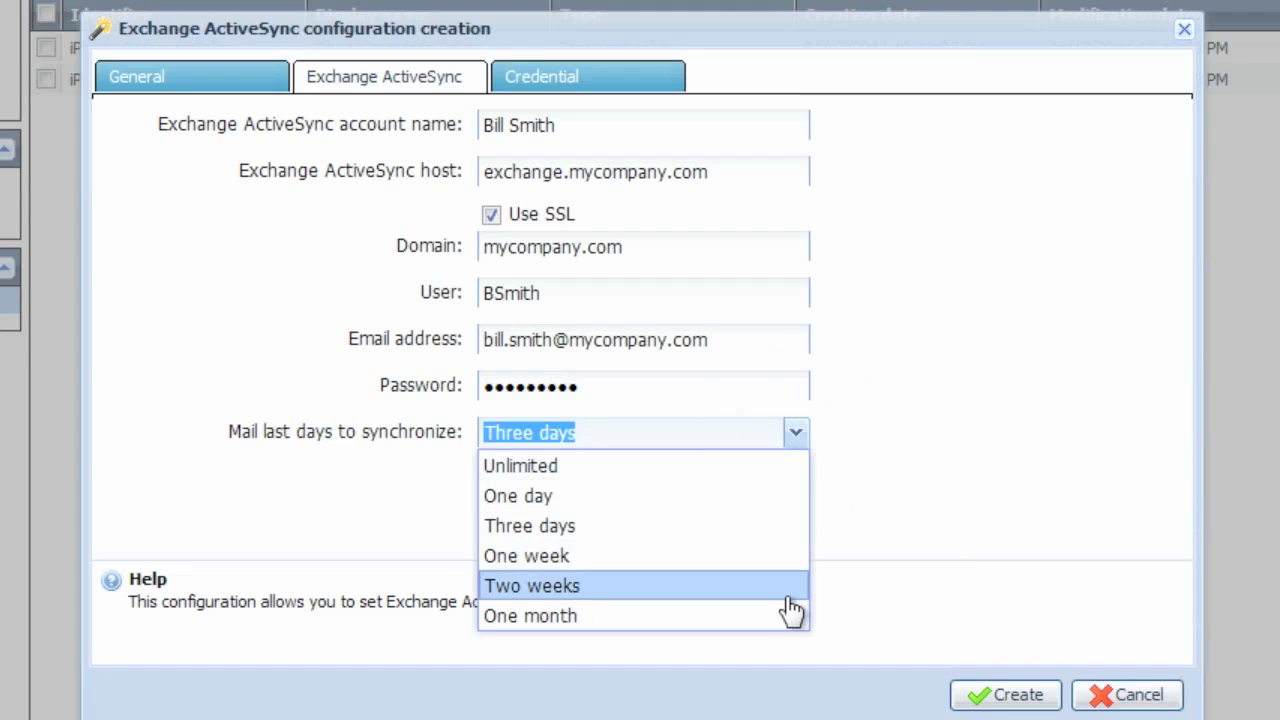
pyautogui.click(772, 468)
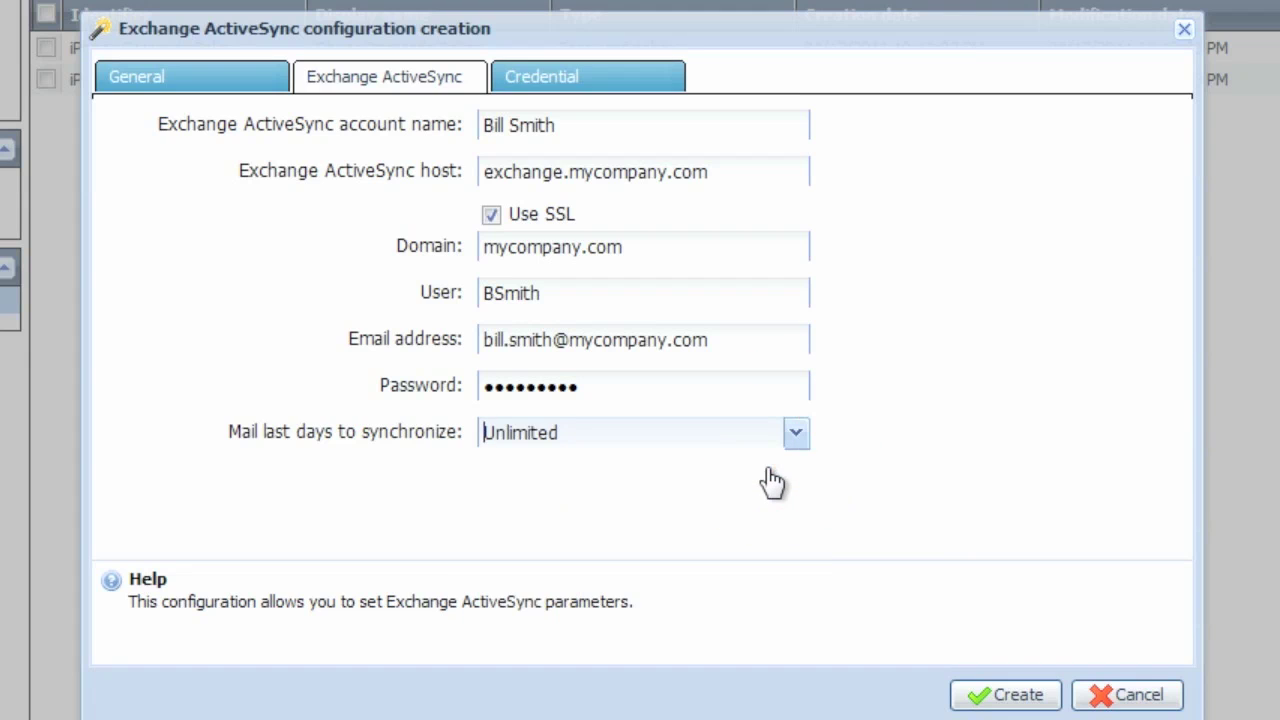
pyautogui.click(1052, 698)
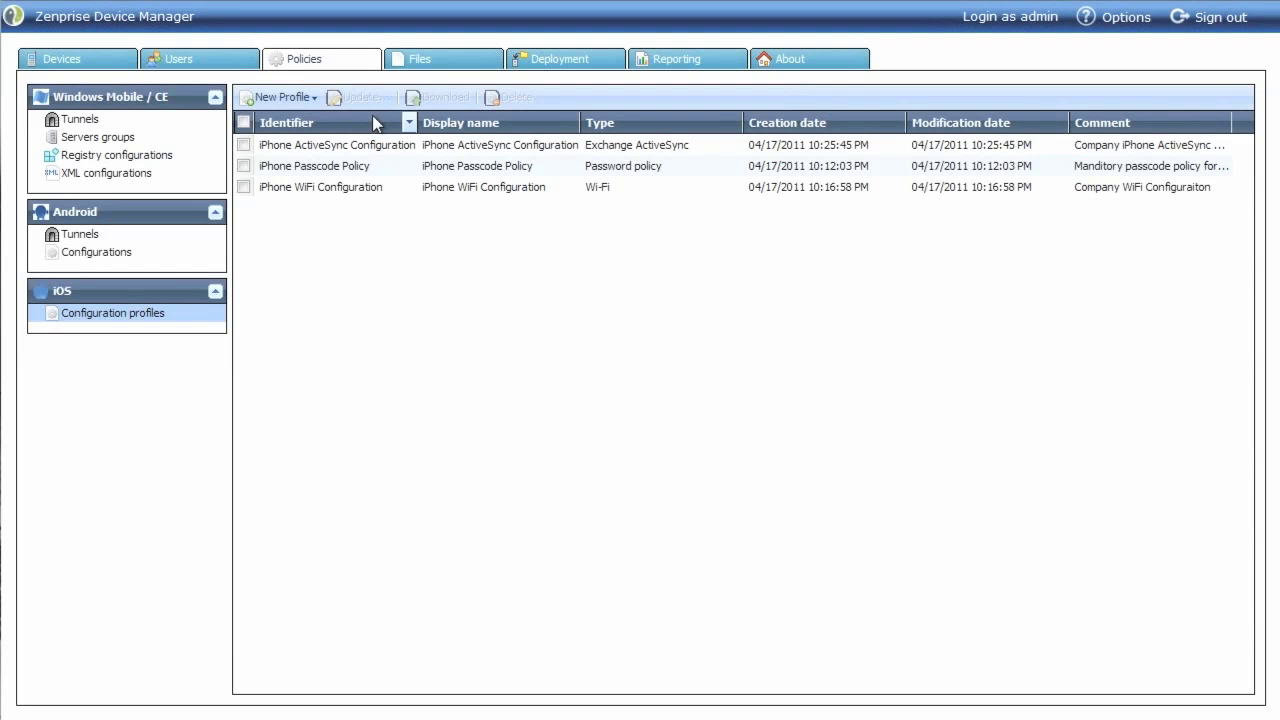
pyautogui.click(315, 98)
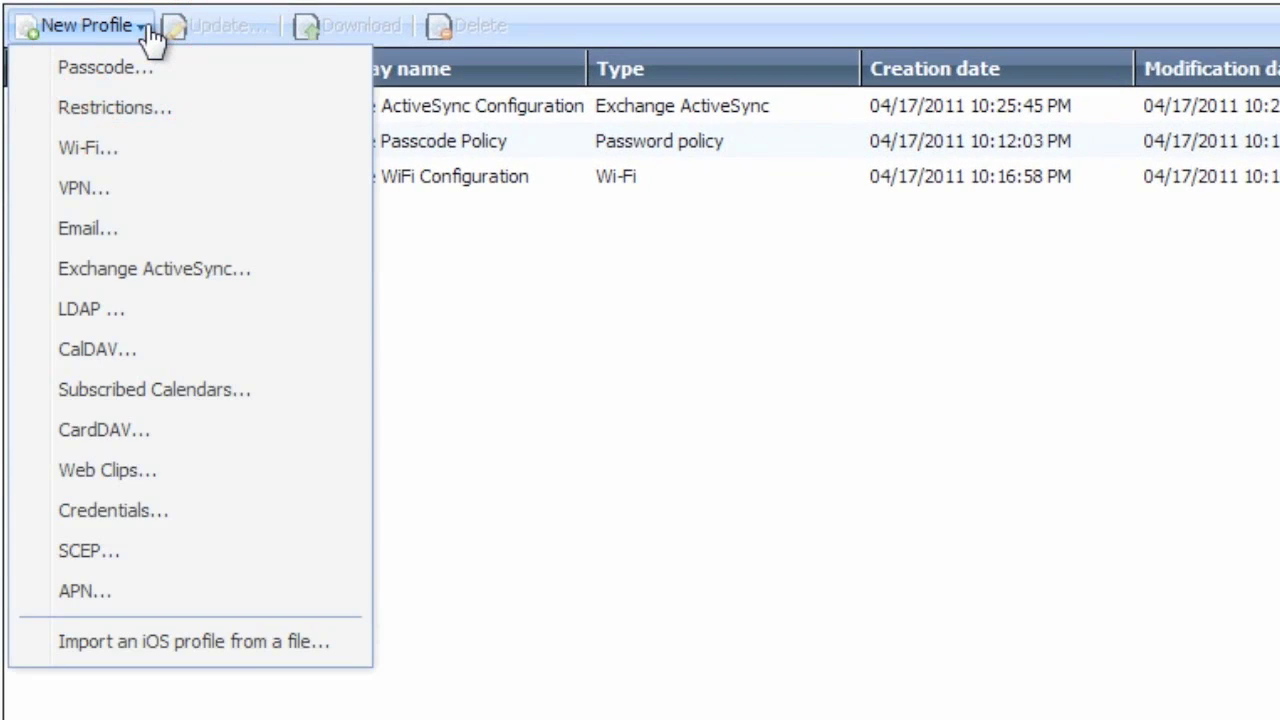
# Start a VPN profile 'iPhone VPN Configuration', described 'Company iPhone VPN Configuration', removal Always.
pyautogui.click(205, 198)
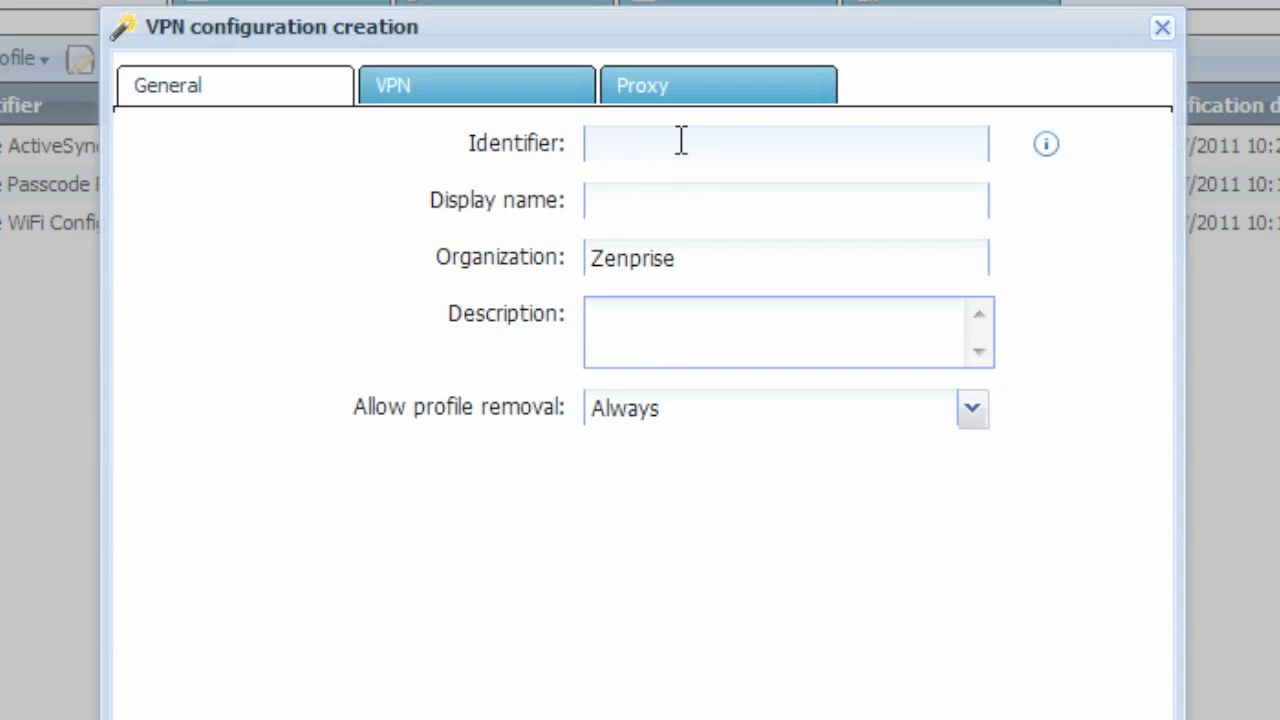
pyautogui.write('iPhone VPN Configuration')
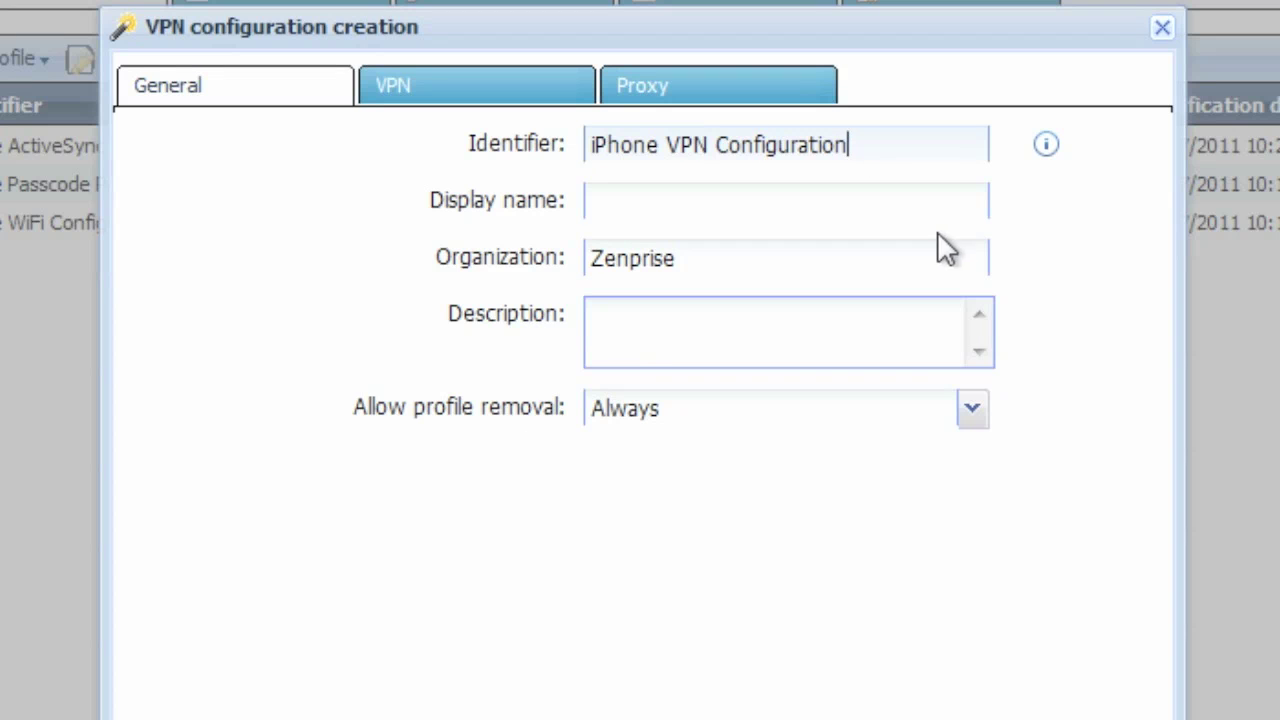
pyautogui.click(943, 203)
pyautogui.write('iPhone VPN Configuration')
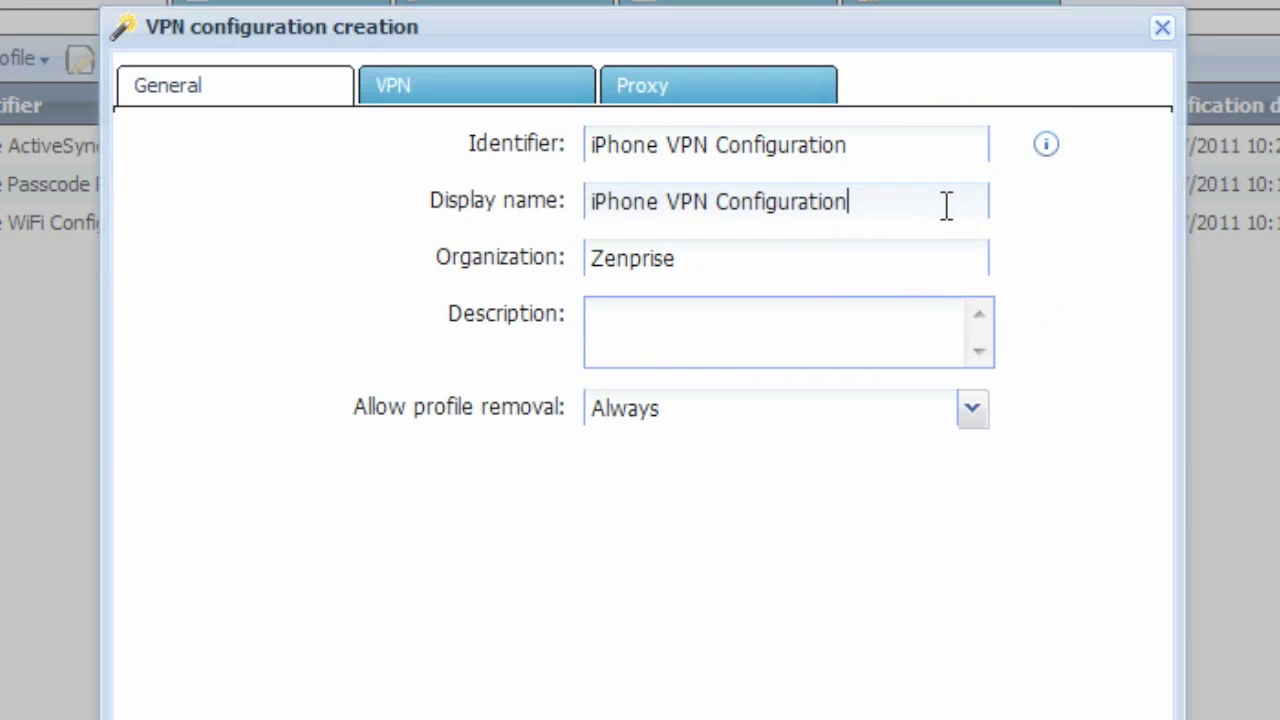
pyautogui.click(925, 311)
pyautogui.write('Company')
pyautogui.write('iPhone VPN Configuration')
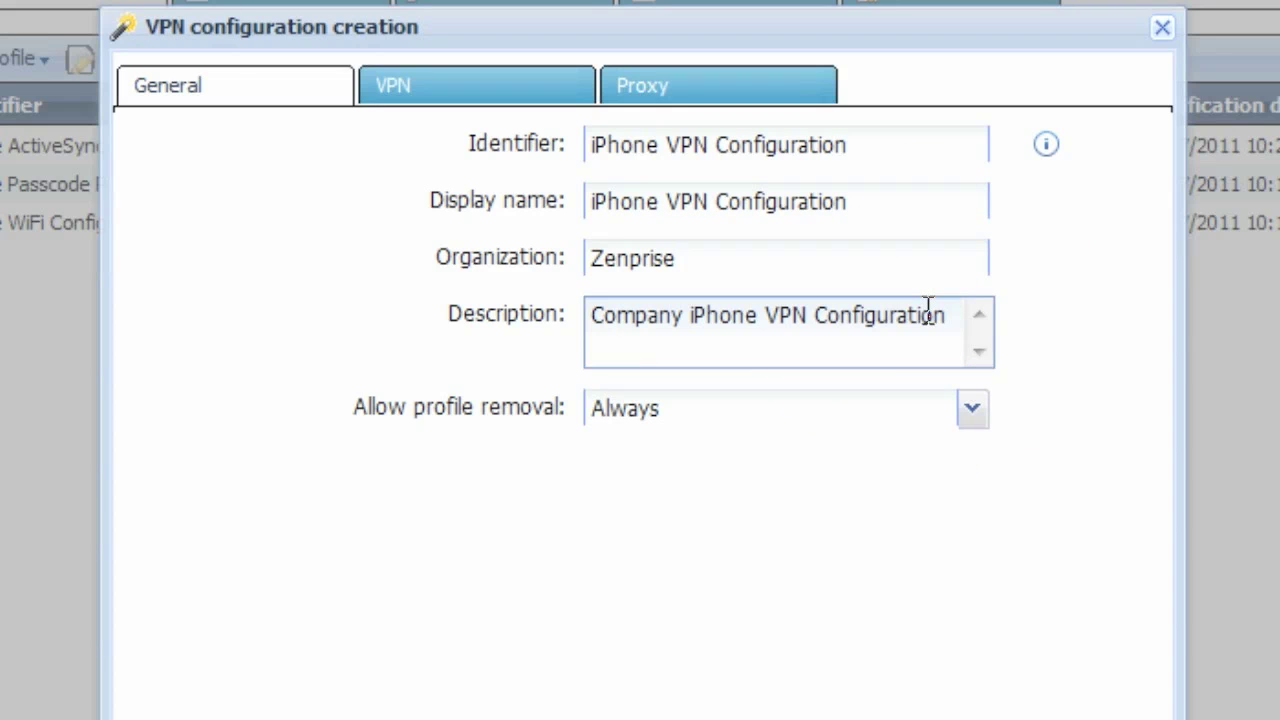
pyautogui.click(970, 410)
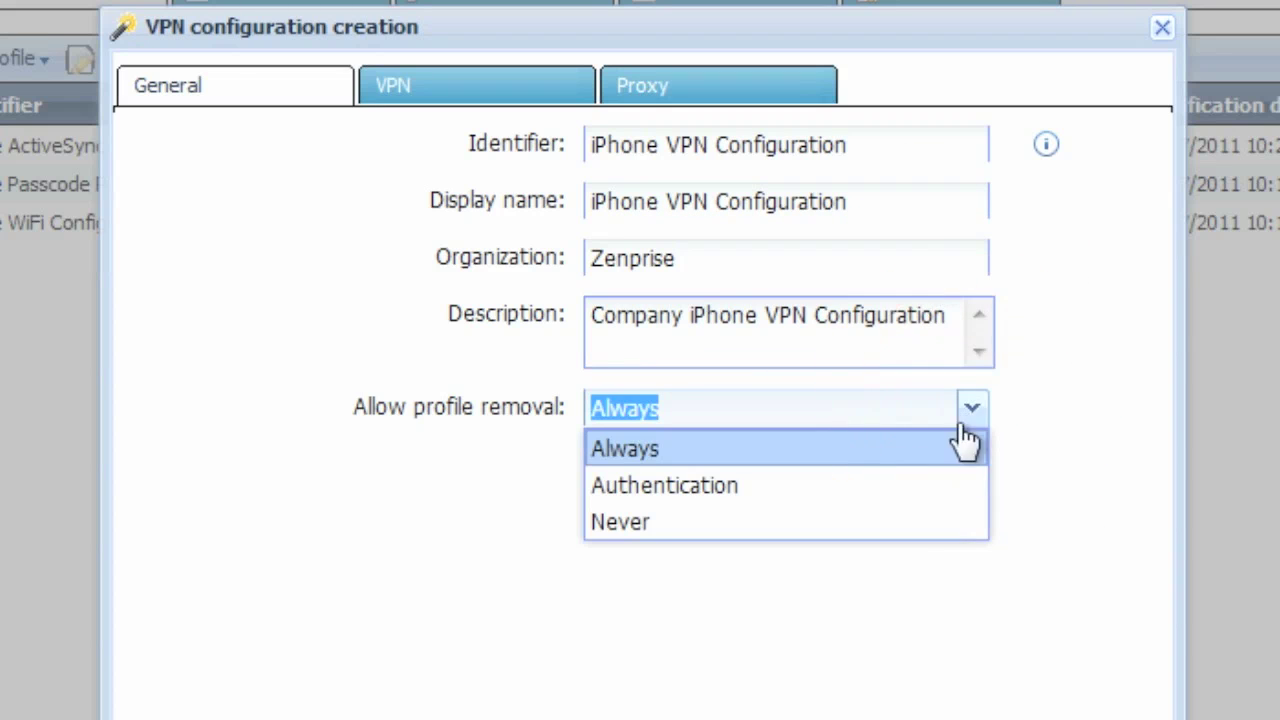
pyautogui.click(957, 452)
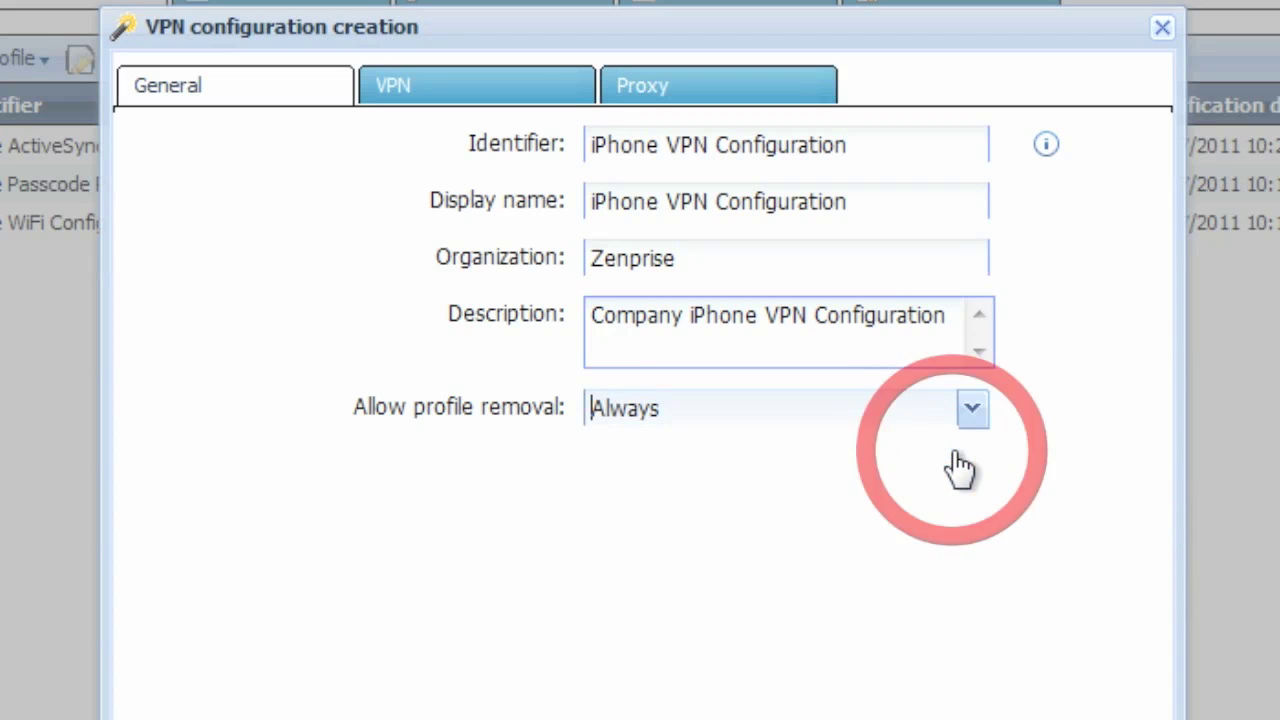
# Name the connection MyCompany VPN, type PPTP, server vpn.mycompany.com, and enter the user account.
pyautogui.click(445, 90)
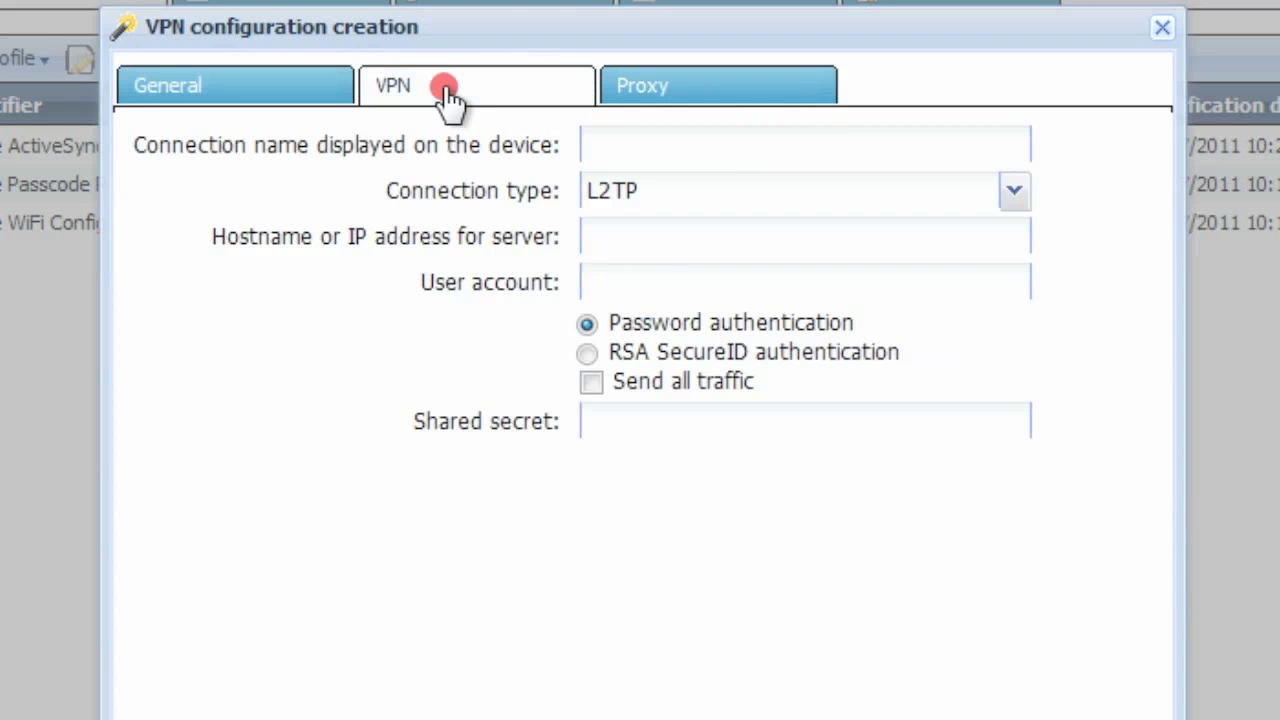
pyautogui.click(695, 150)
pyautogui.write('MyComp')
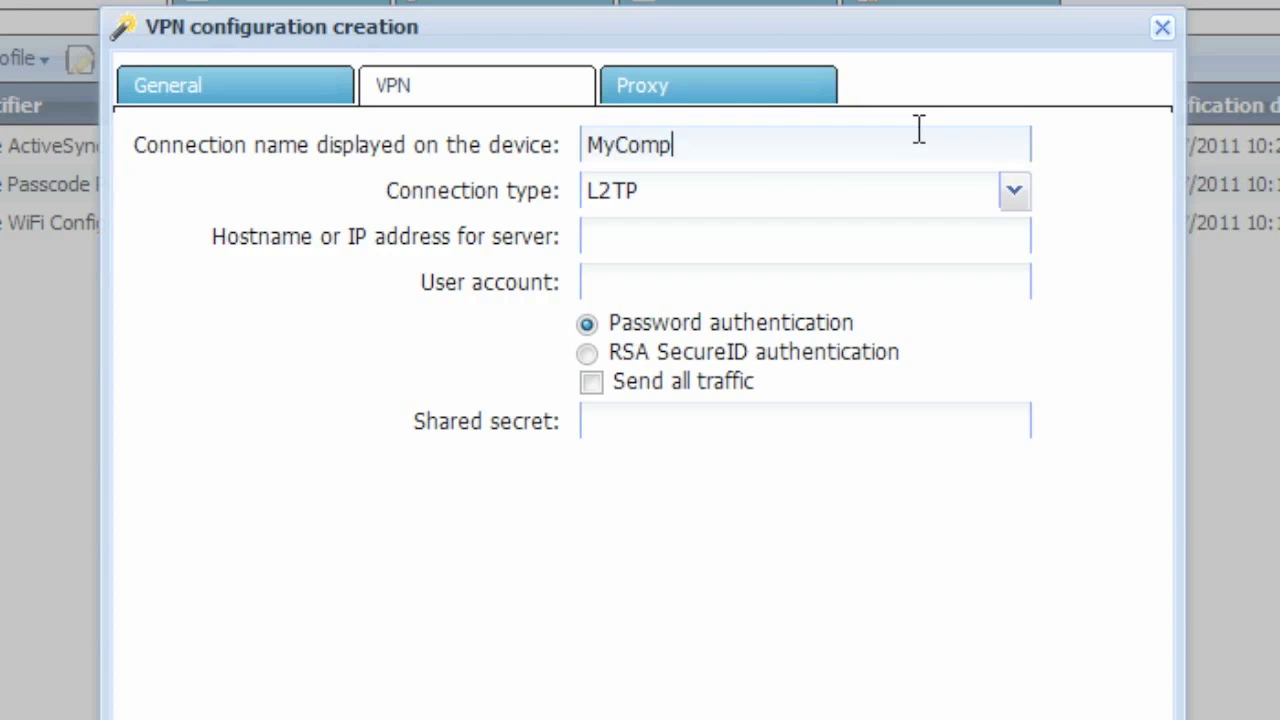
pyautogui.write('any VPN')
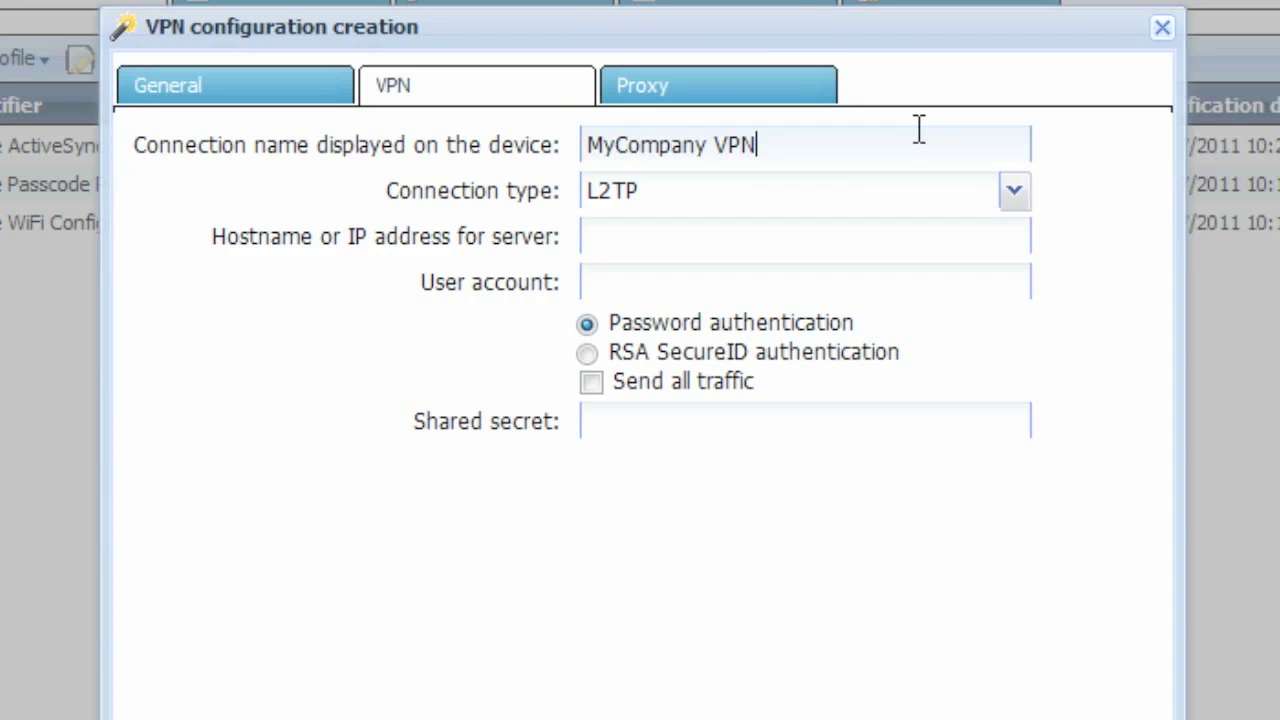
pyautogui.press('Tab')
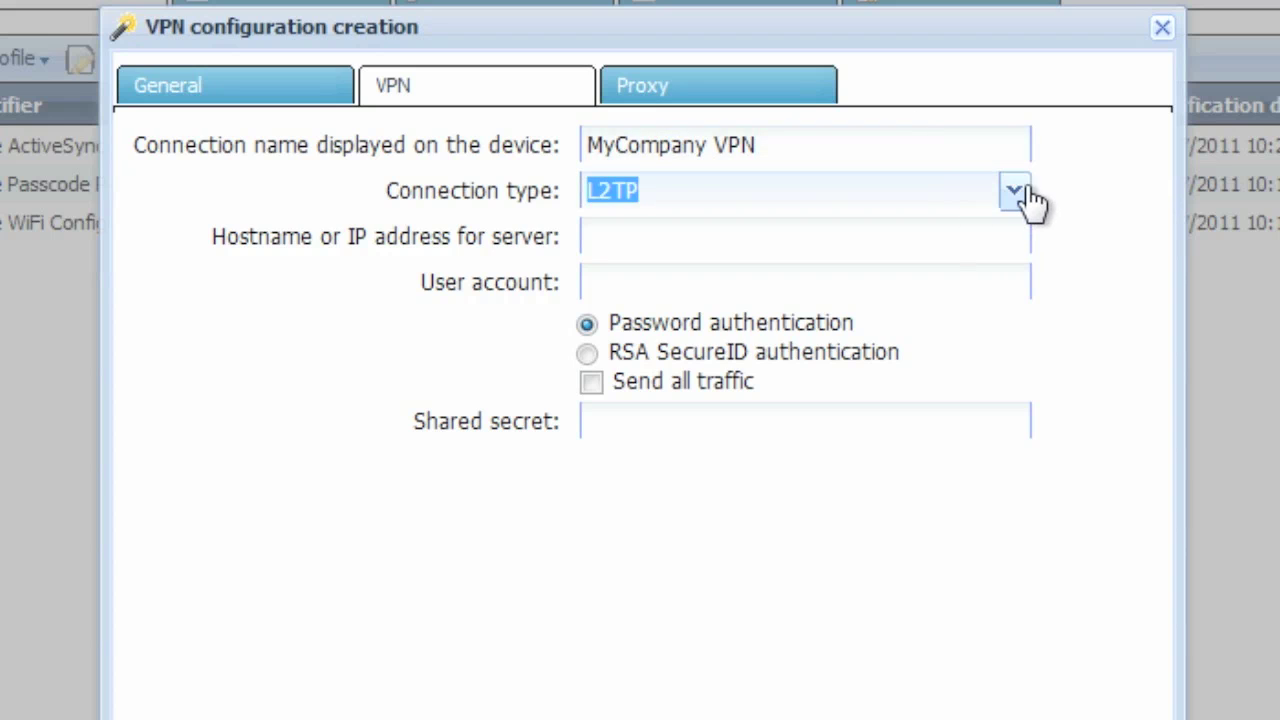
pyautogui.click(1016, 192)
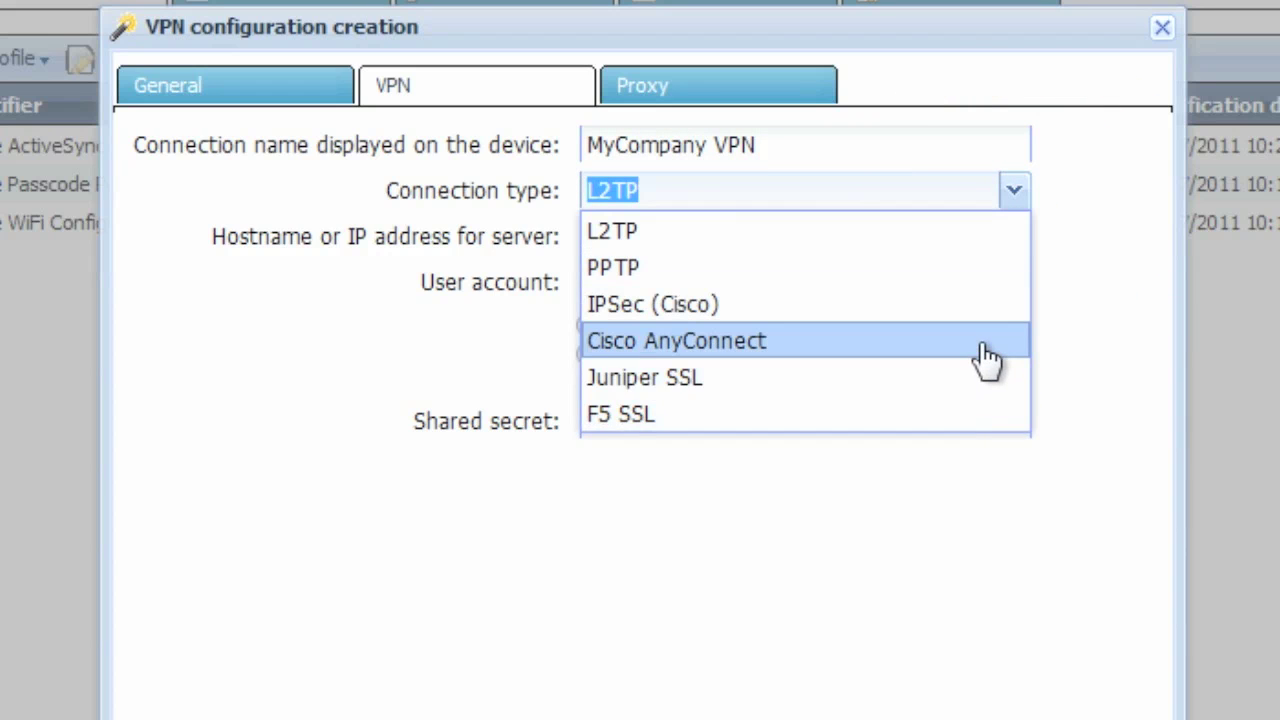
pyautogui.click(978, 270)
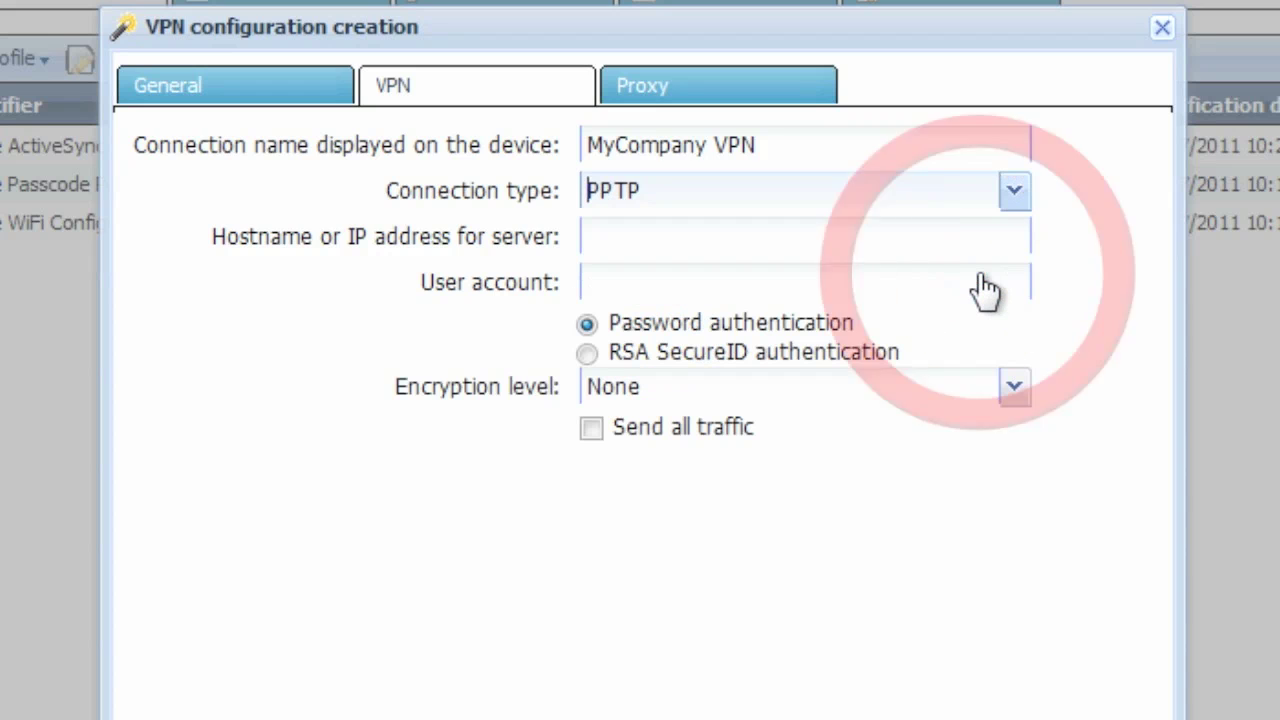
pyautogui.click(640, 249)
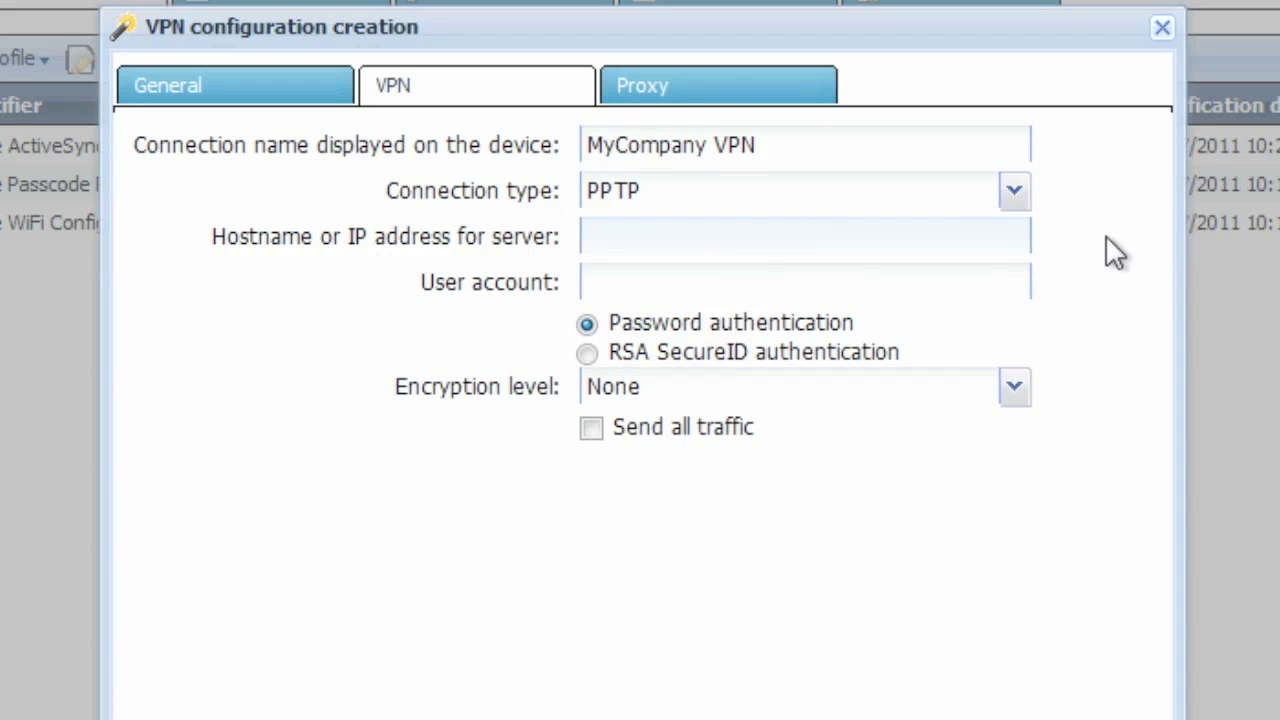
pyautogui.write('vpn.mycomp')
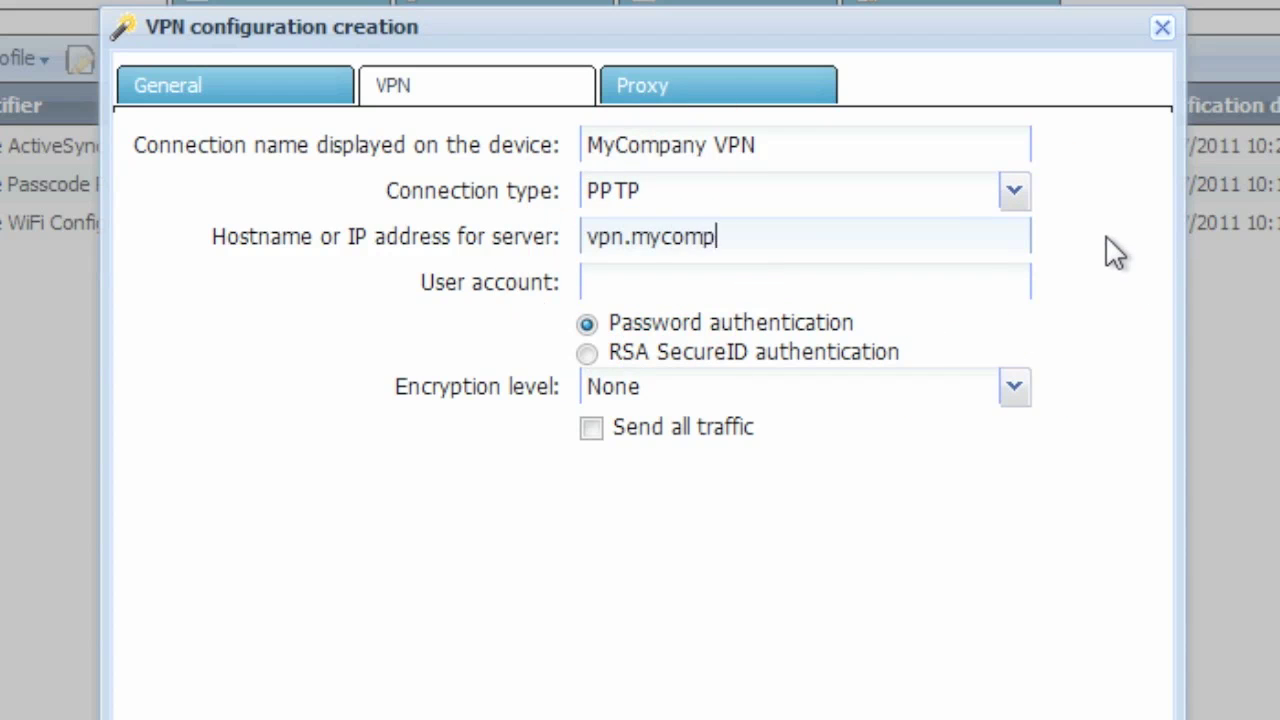
pyautogui.write('any.com')
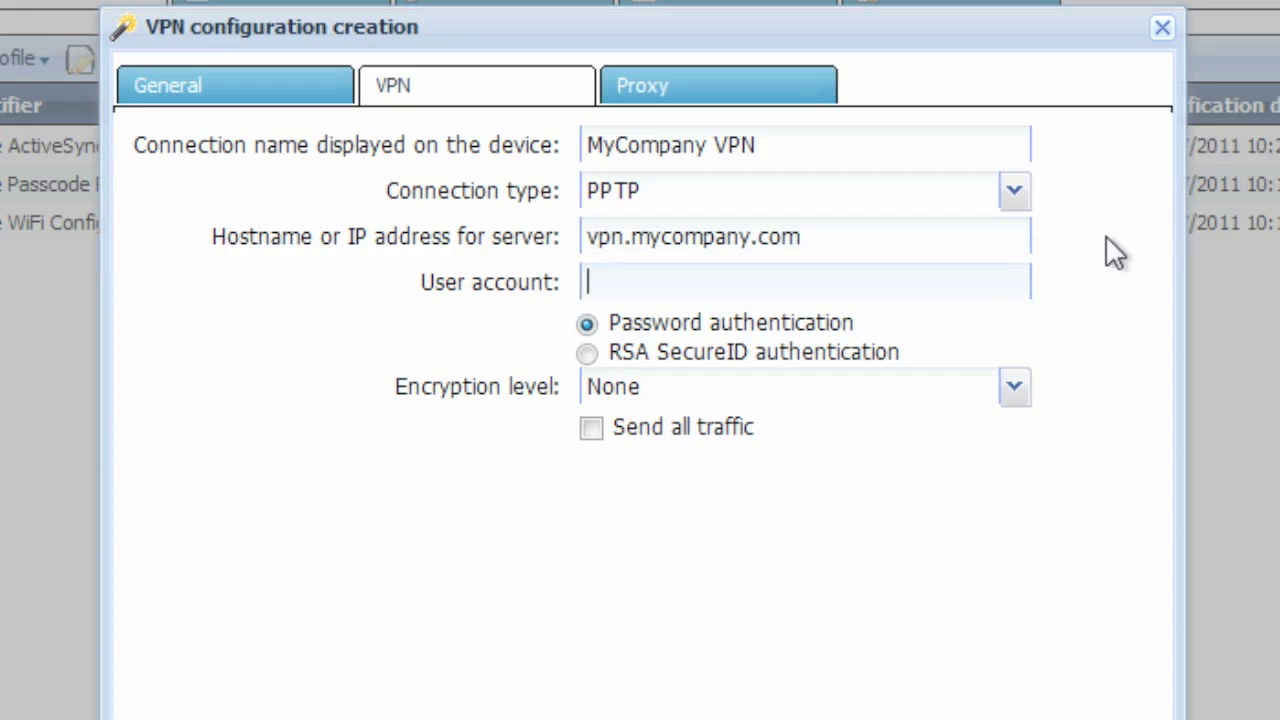
pyautogui.write('vpnuser01')
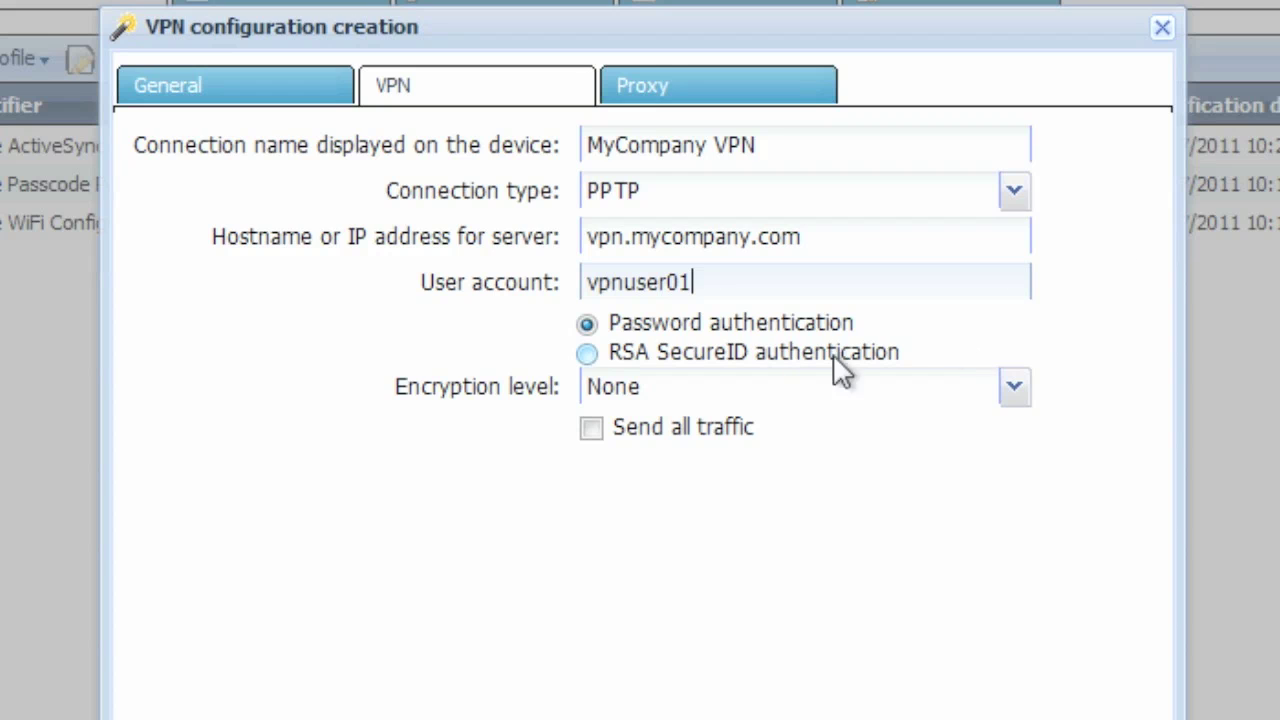
# Keep Password authentication, set encryption level to Automatic, and send all traffic through the VPN.
pyautogui.click(586, 352)
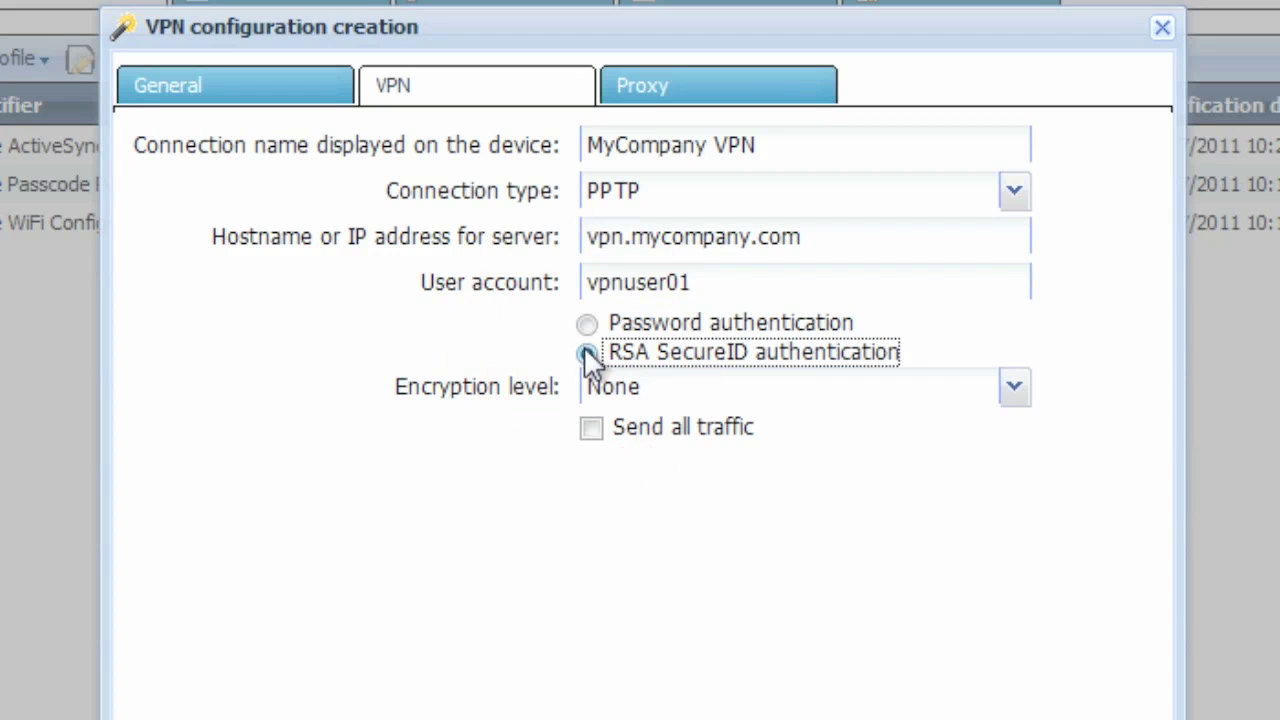
pyautogui.click(587, 323)
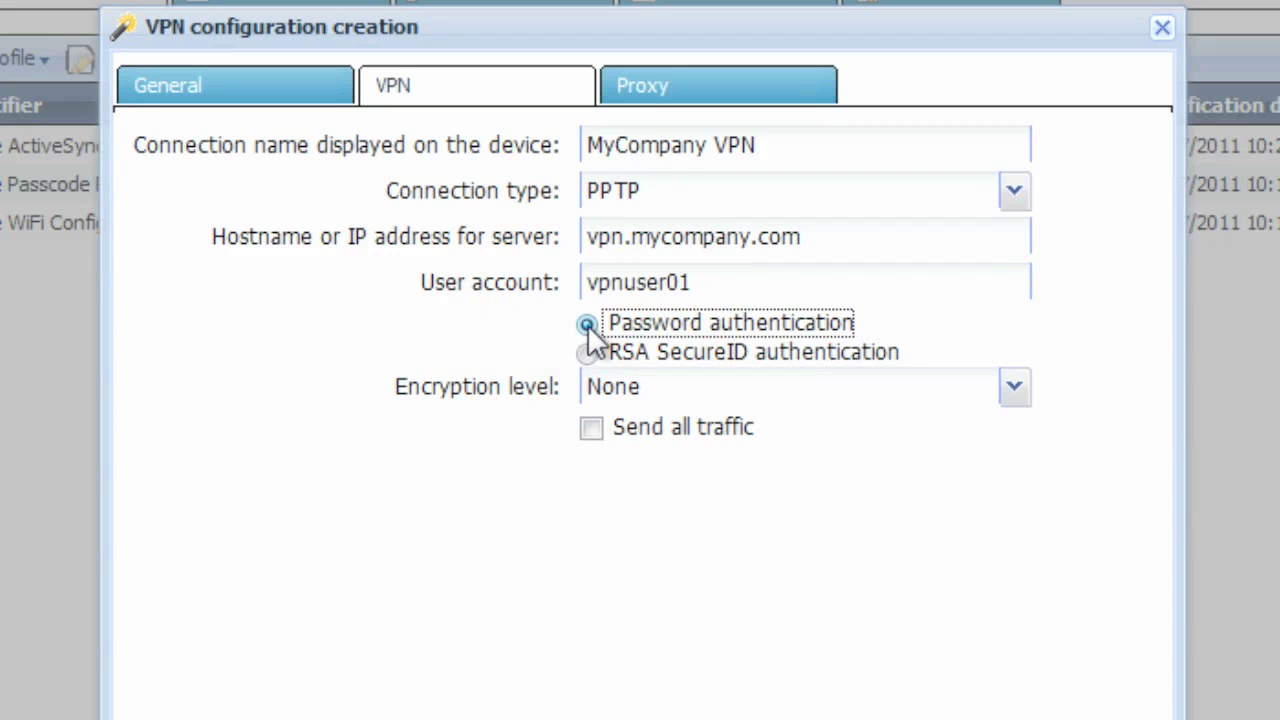
pyautogui.click(1010, 392)
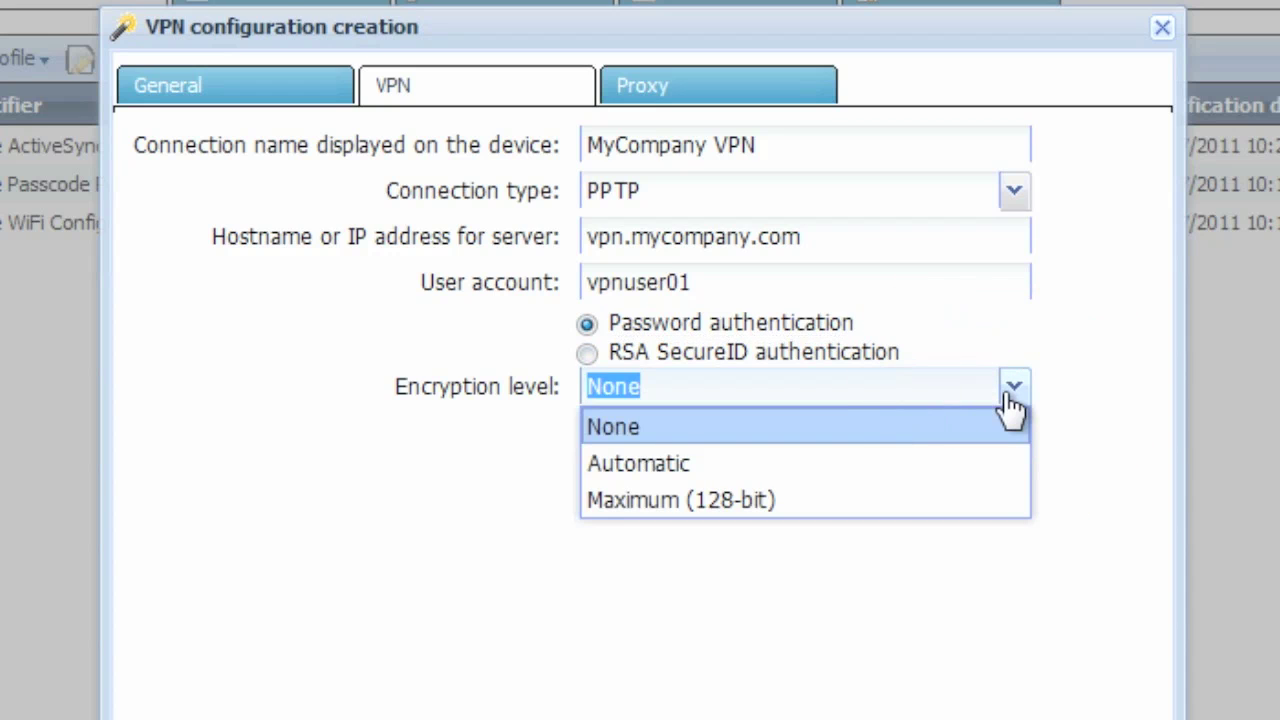
pyautogui.click(986, 466)
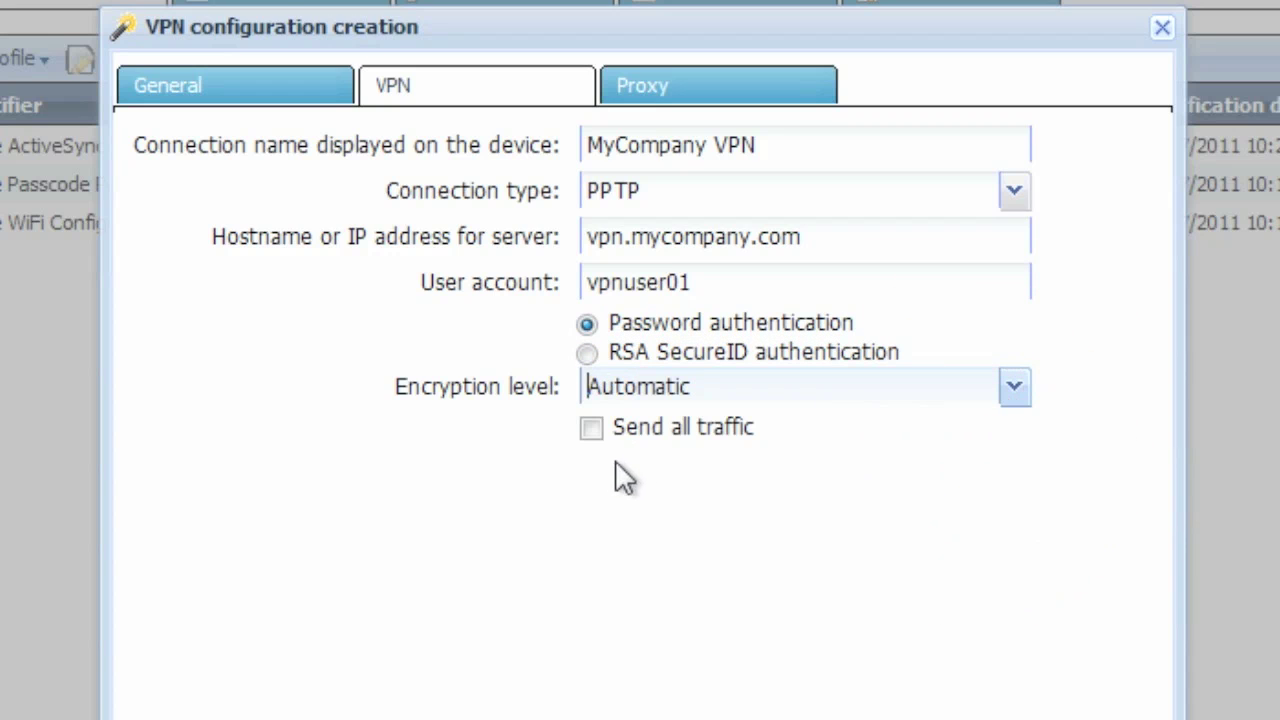
pyautogui.click(595, 432)
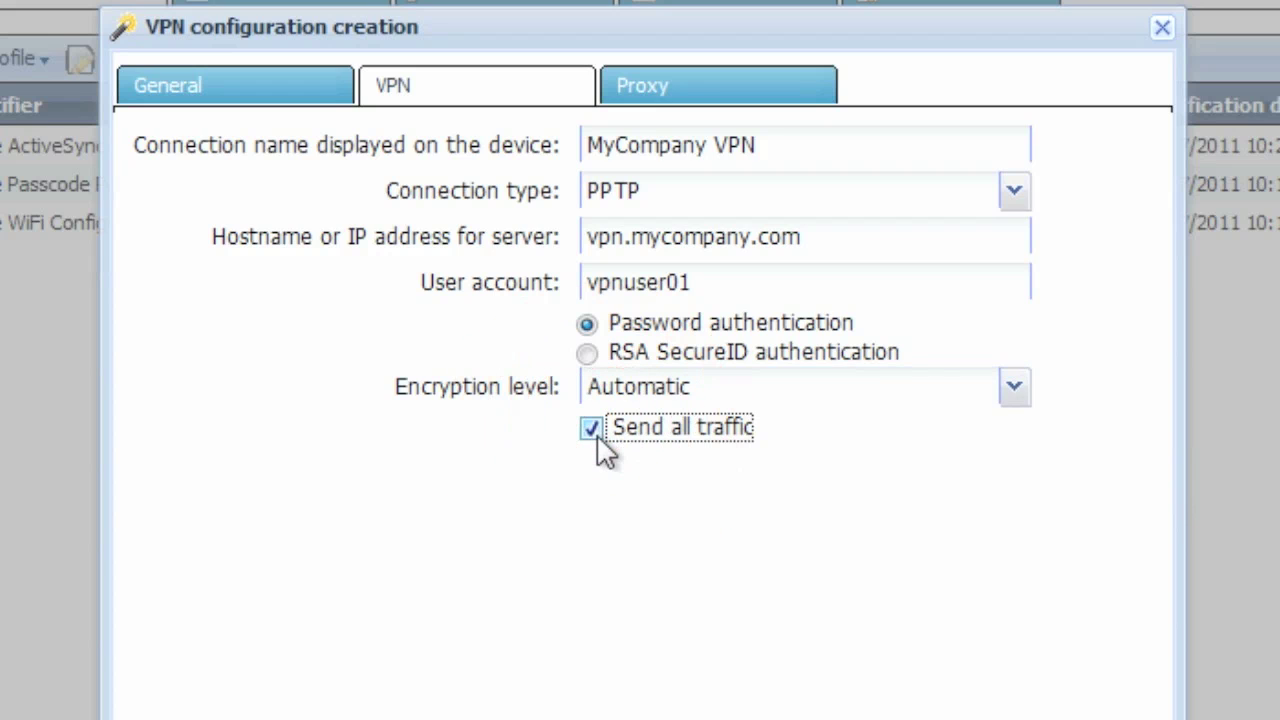
# Keep the VPN profile's proxy configuration at None and create the iPhone VPN Configuration profile.
pyautogui.click(796, 90)
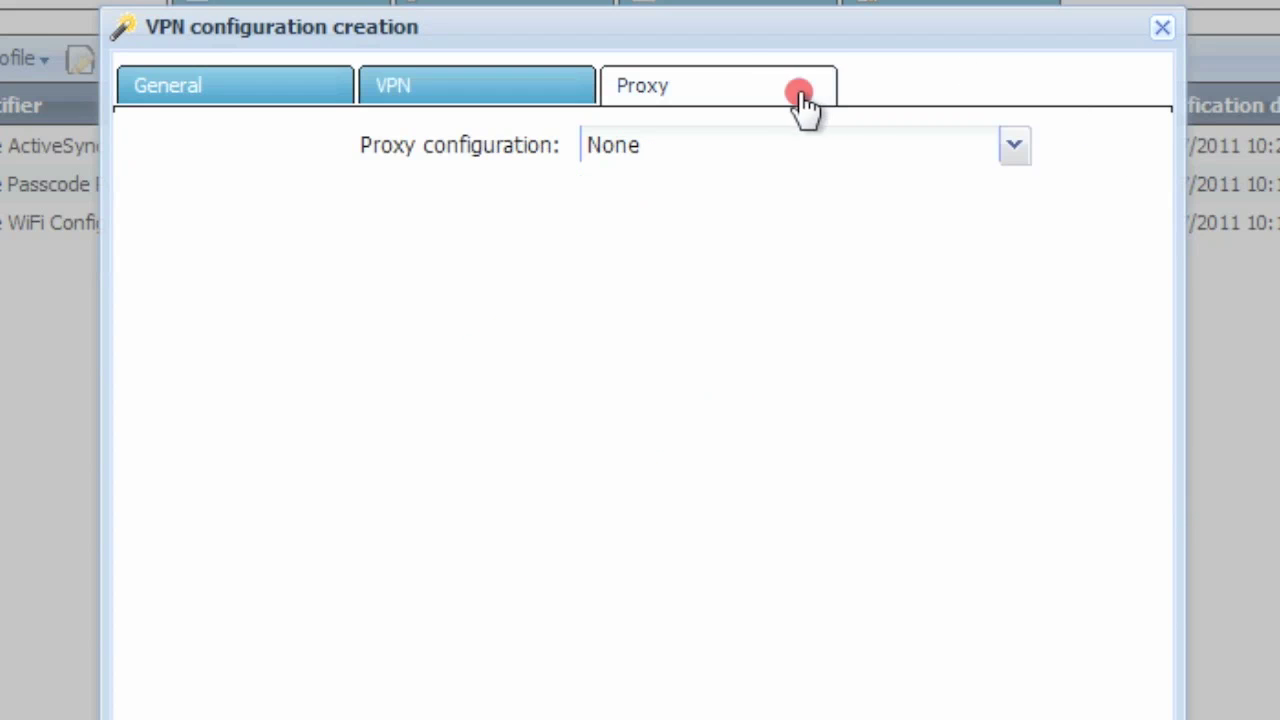
pyautogui.click(1014, 147)
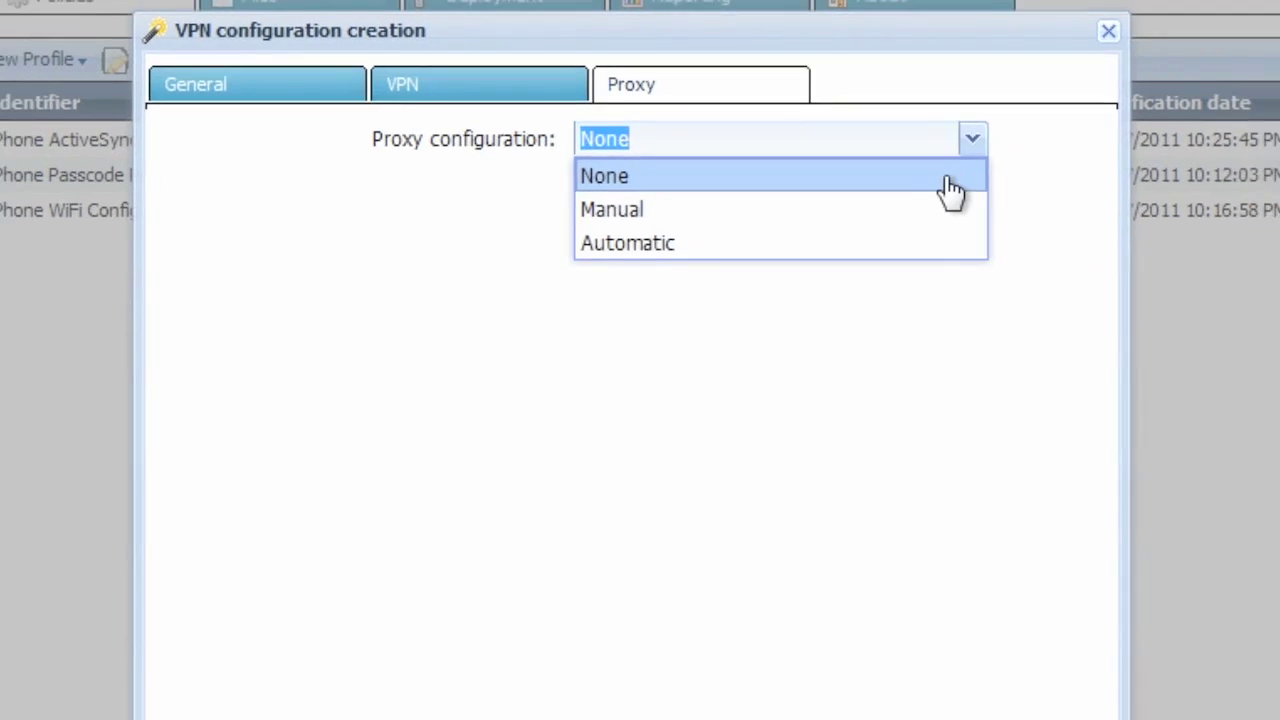
pyautogui.click(965, 187)
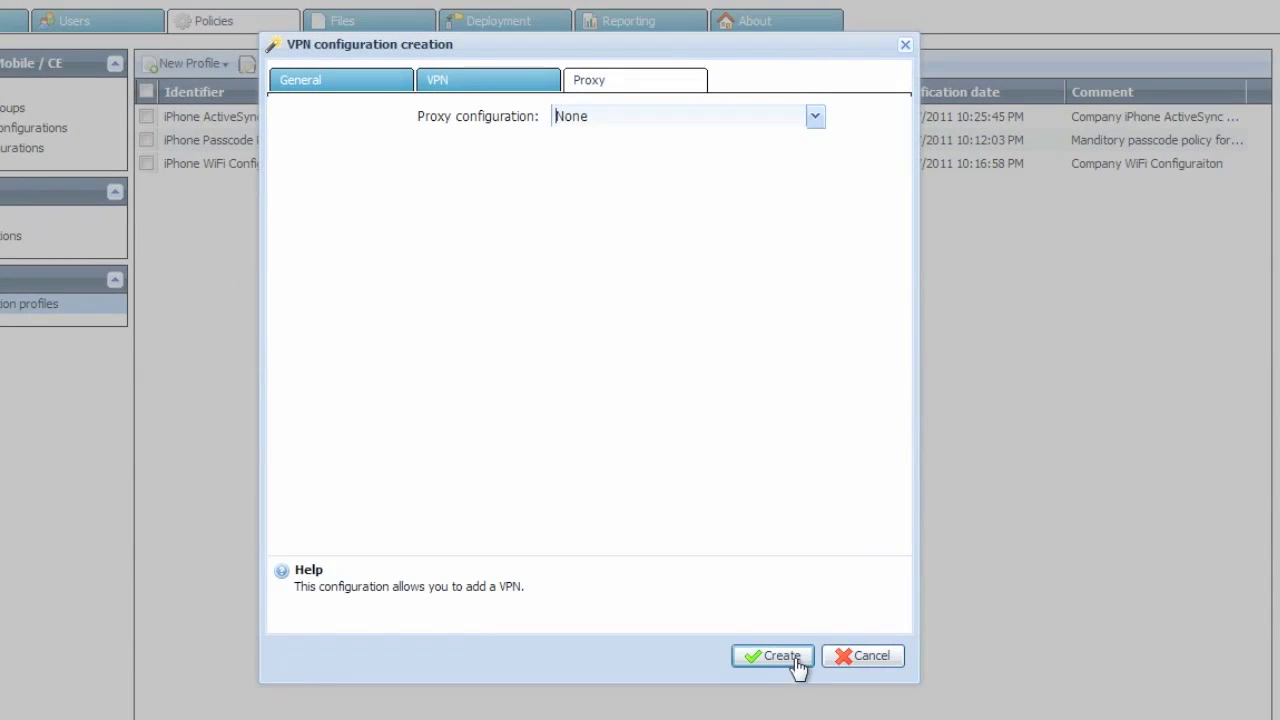
pyautogui.click(778, 656)
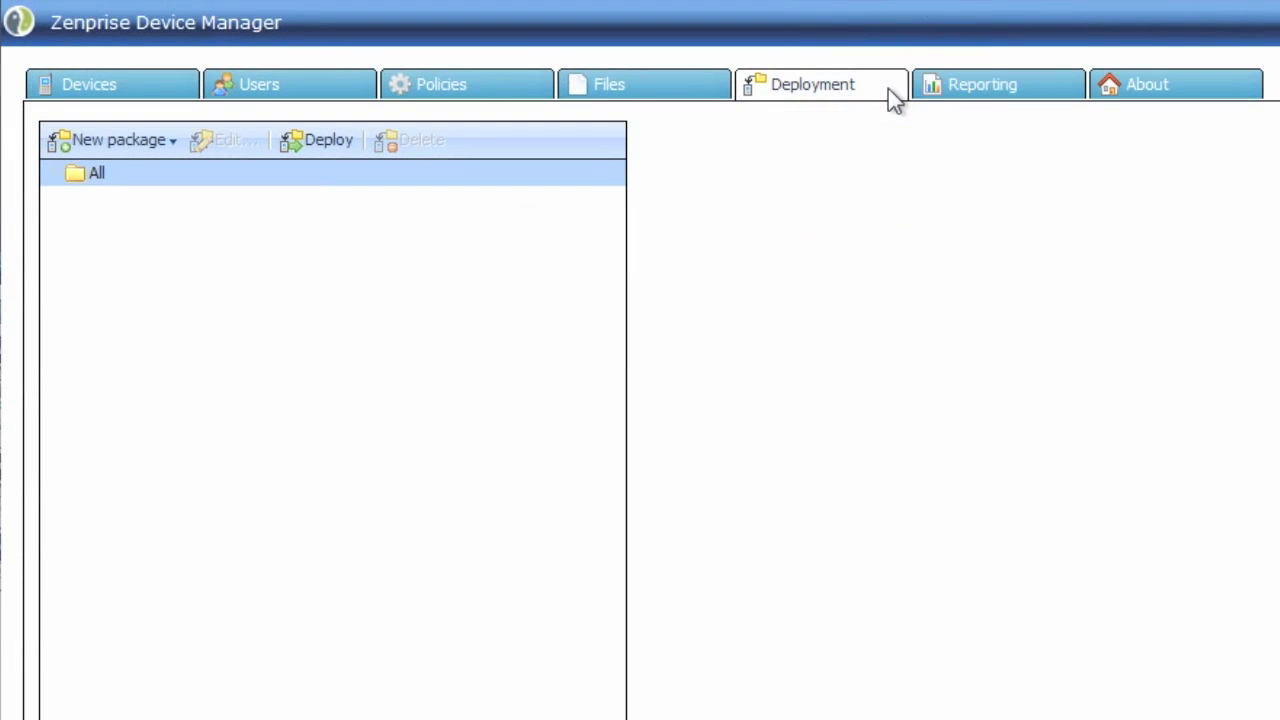
# Start a new iOS package named 'Default iOS Policy Package' targeted at the iPhone Users group.
pyautogui.click(168, 145)
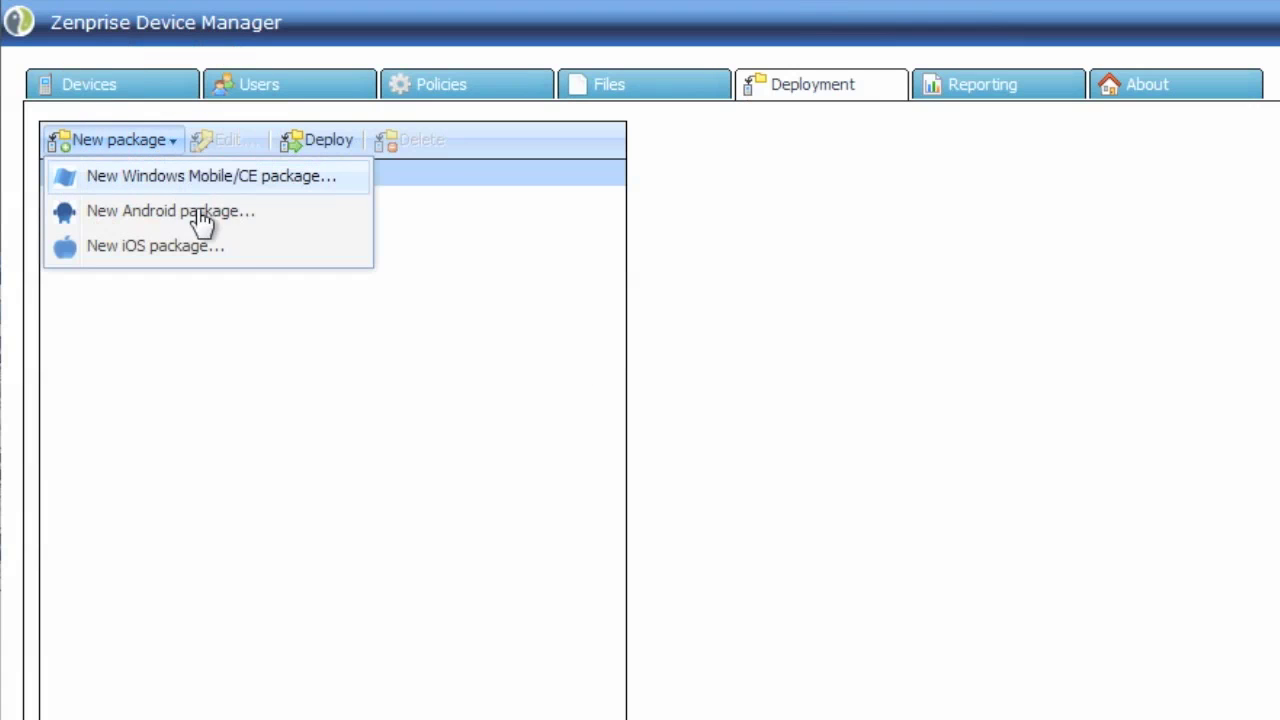
pyautogui.click(256, 252)
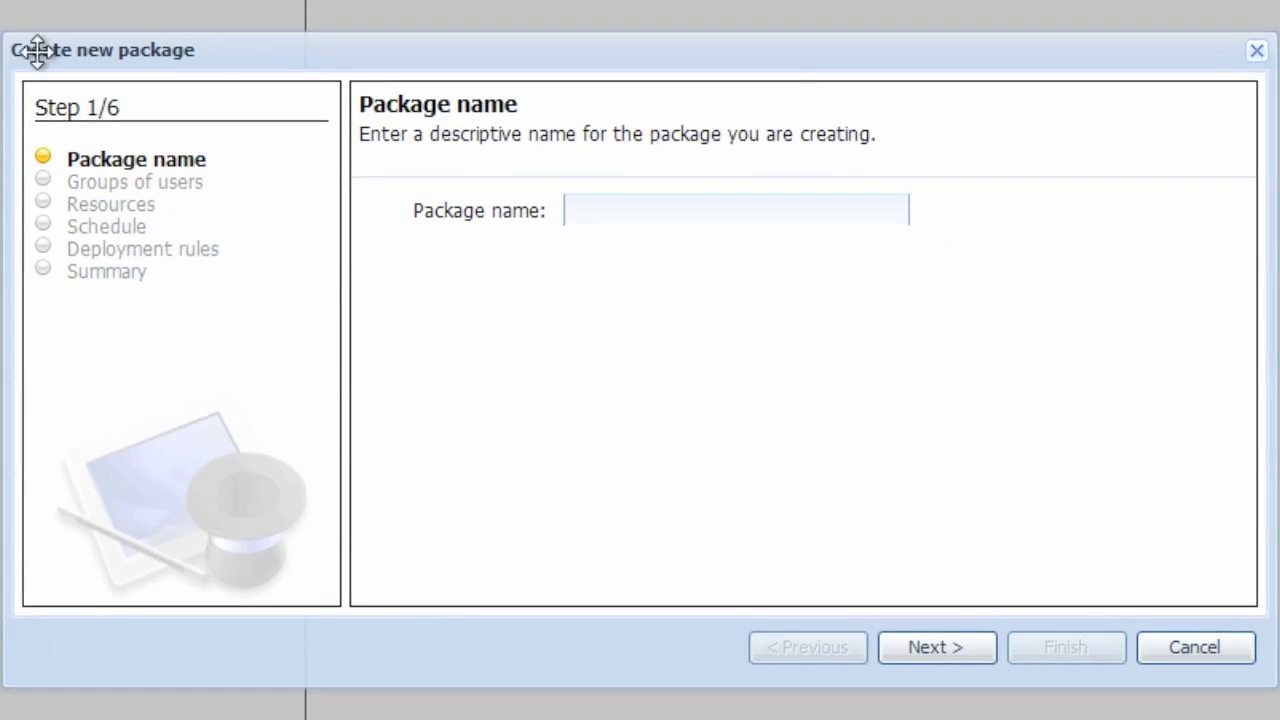
pyautogui.write('Default iOS ')
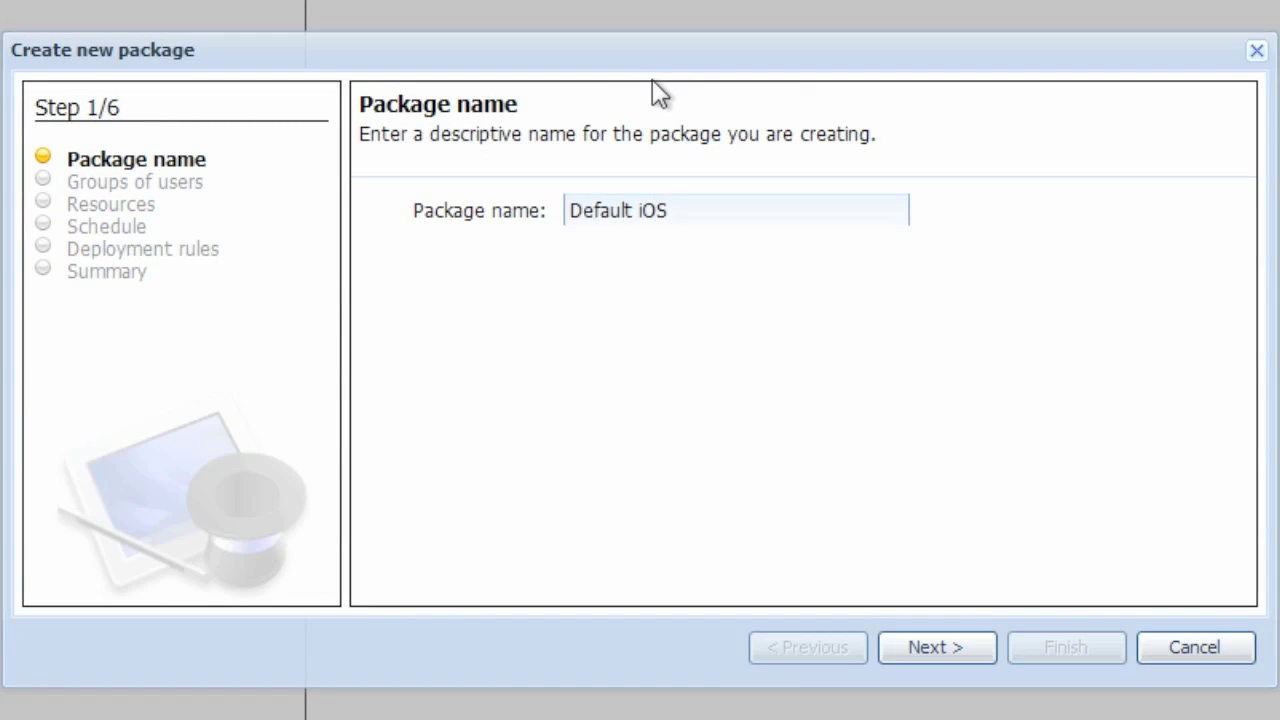
pyautogui.write('Policy Package')
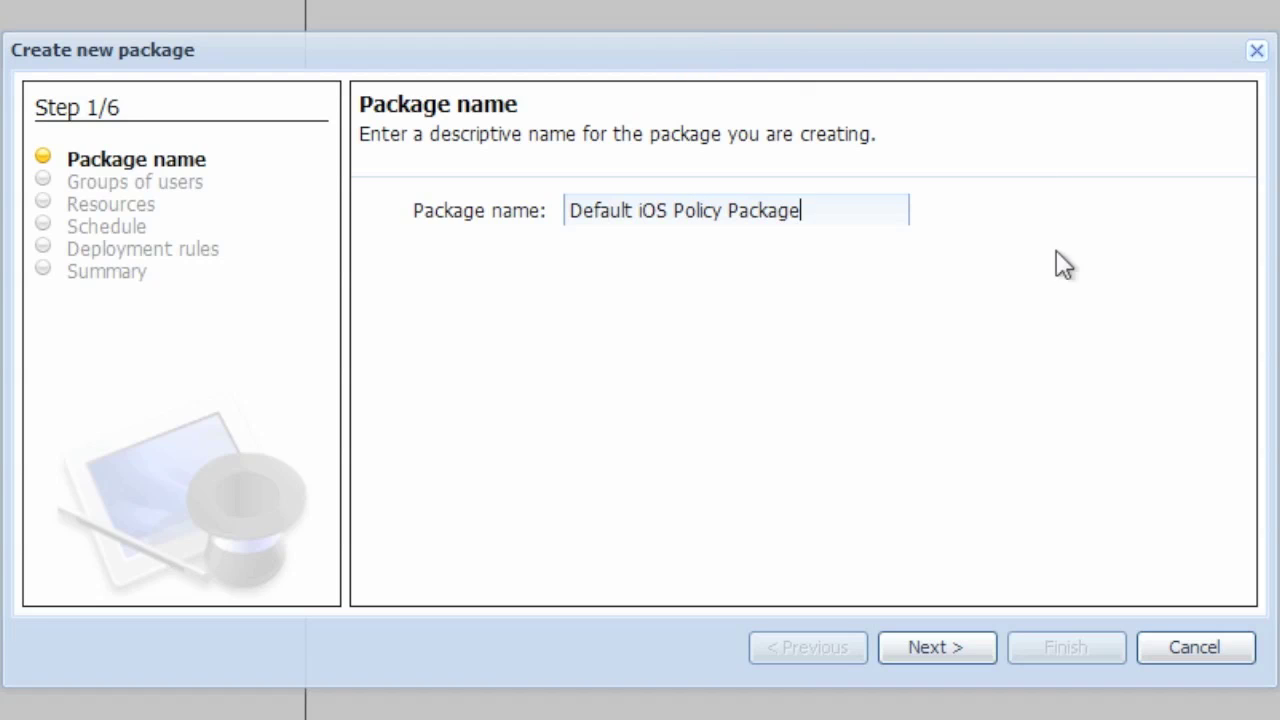
pyautogui.click(986, 653)
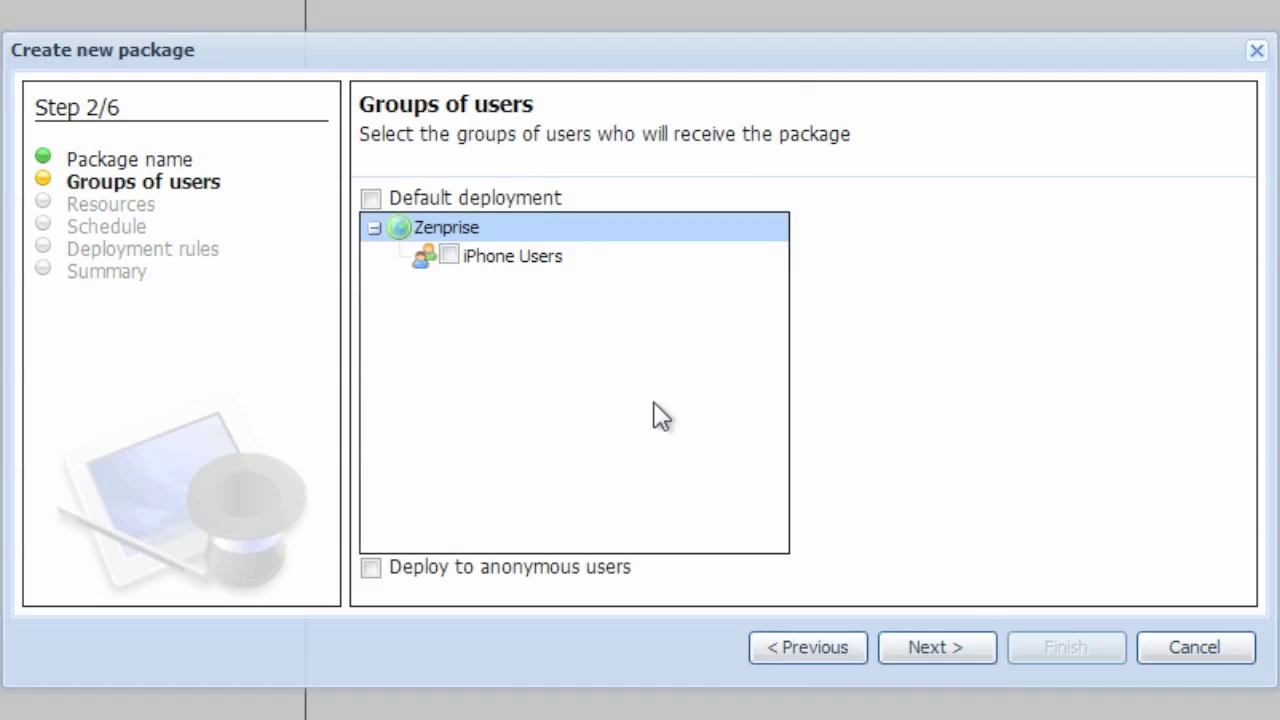
pyautogui.click(449, 257)
pyautogui.click(987, 658)
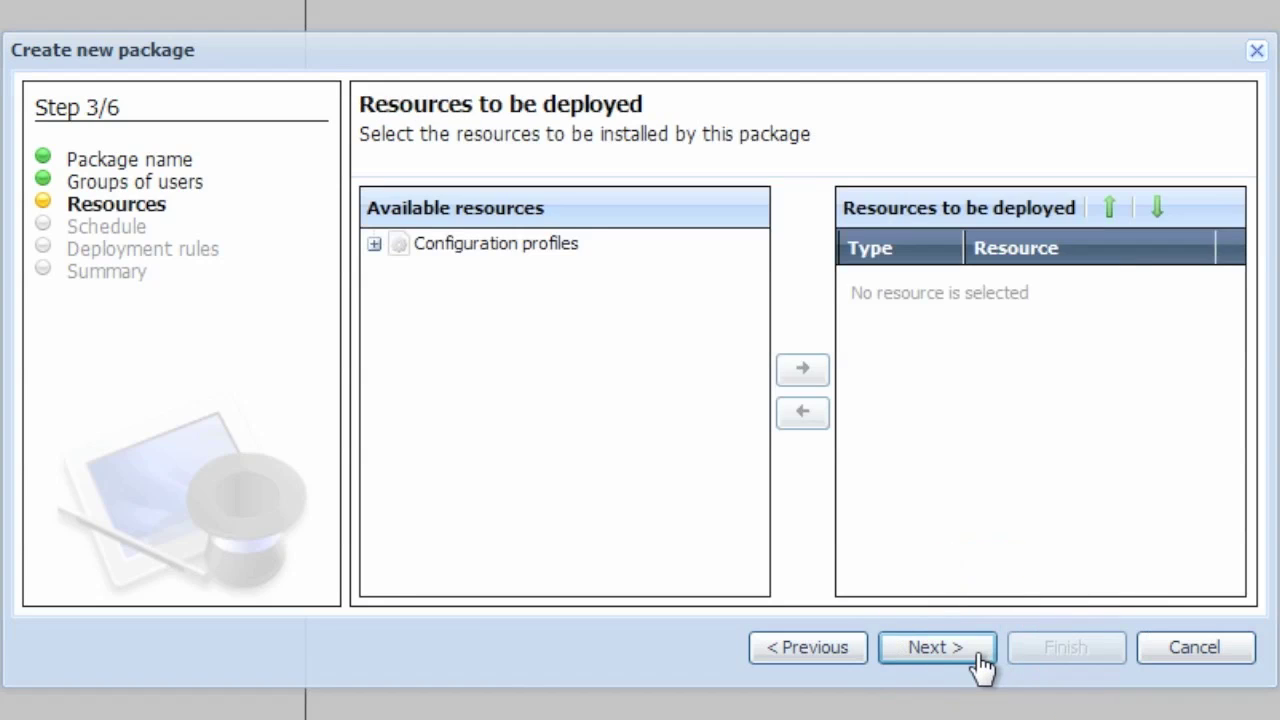
# Add the iPhone WiFi, VPN, Passcode Policy and ActiveSync configuration profiles to the package.
pyautogui.click(374, 244)
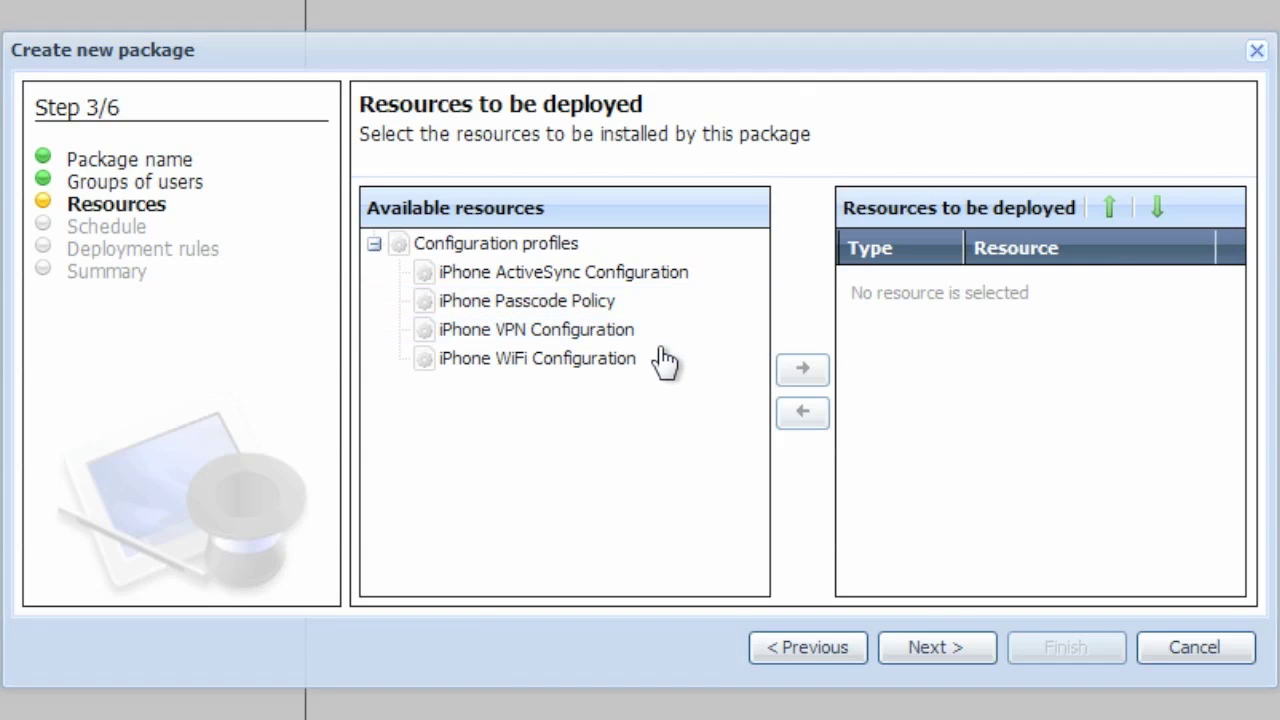
pyautogui.click(605, 366)
pyautogui.click(800, 371)
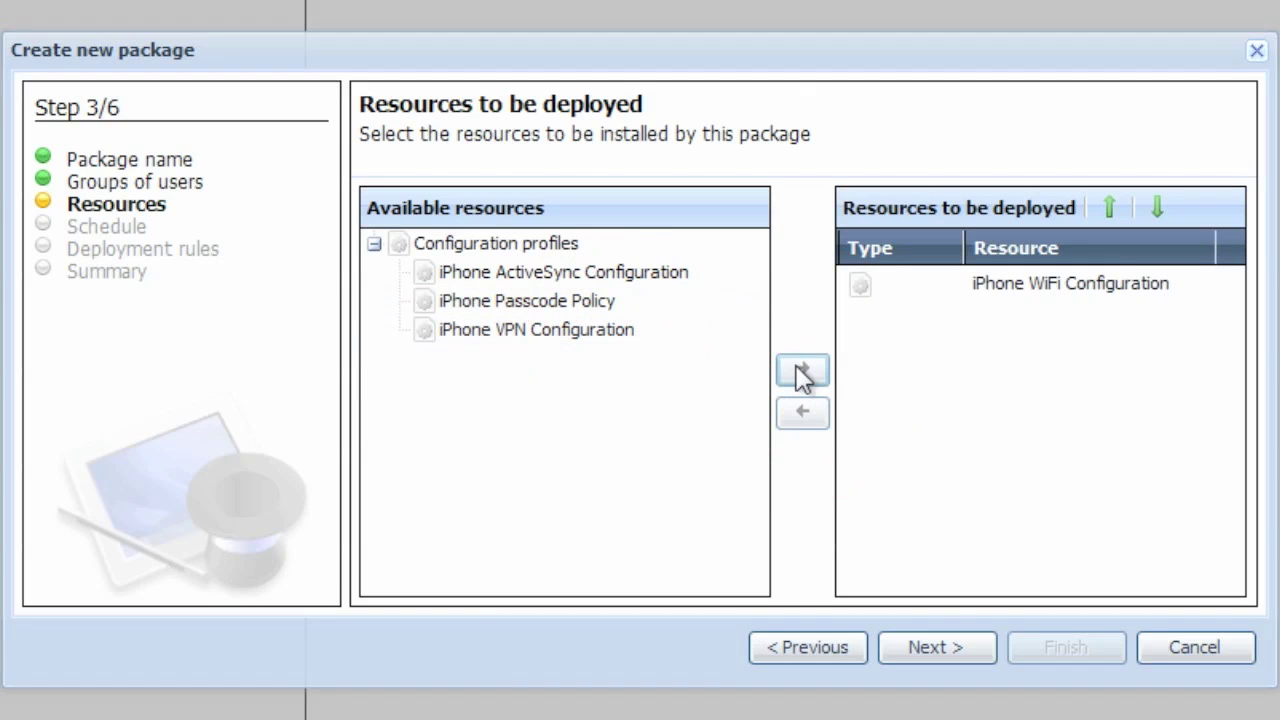
pyautogui.click(604, 333)
pyautogui.doubleClick(604, 335)
pyautogui.doubleClick(598, 303)
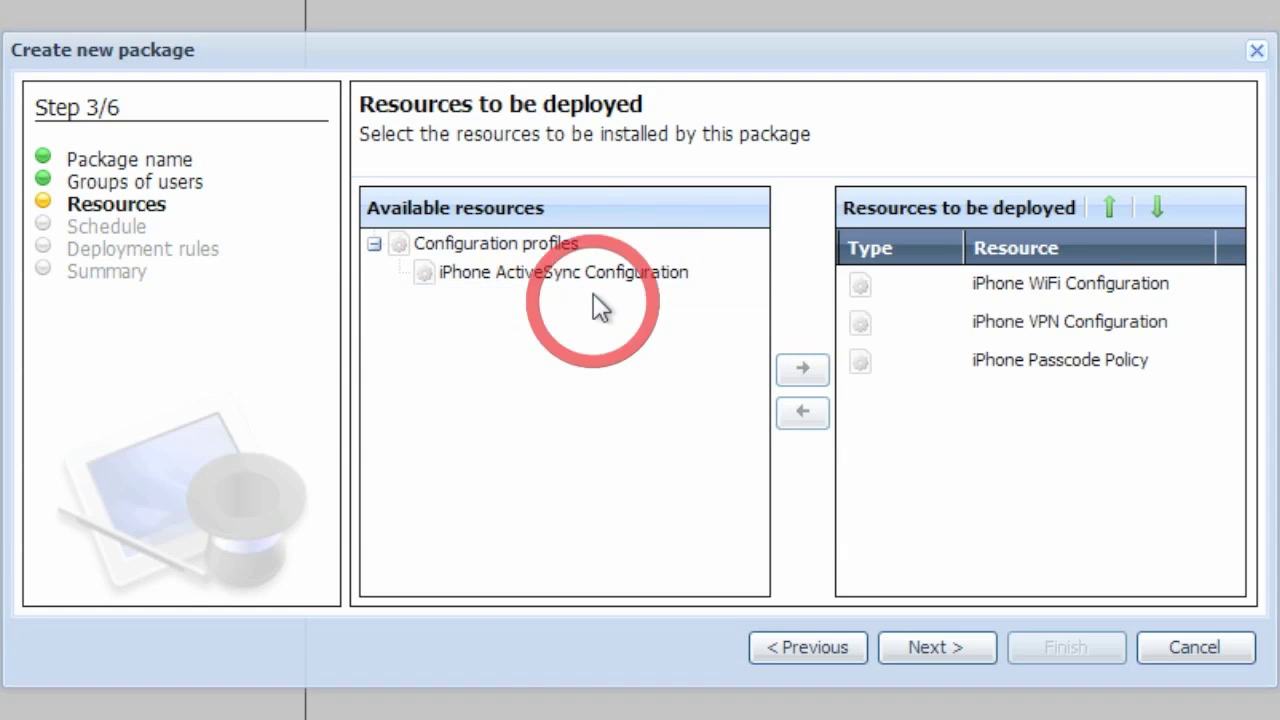
pyautogui.doubleClick(600, 276)
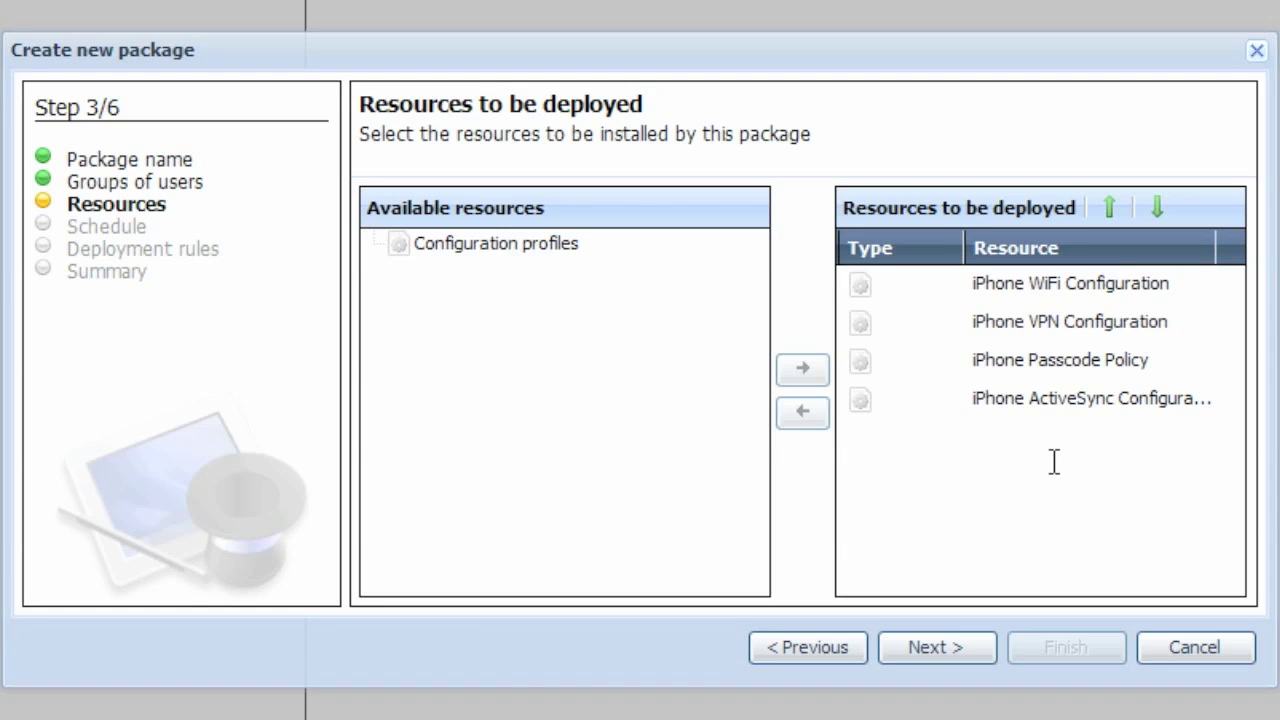
# Move iPhone Passcode Policy to the top of the deployment order and continue to scheduling.
pyautogui.click(1075, 361)
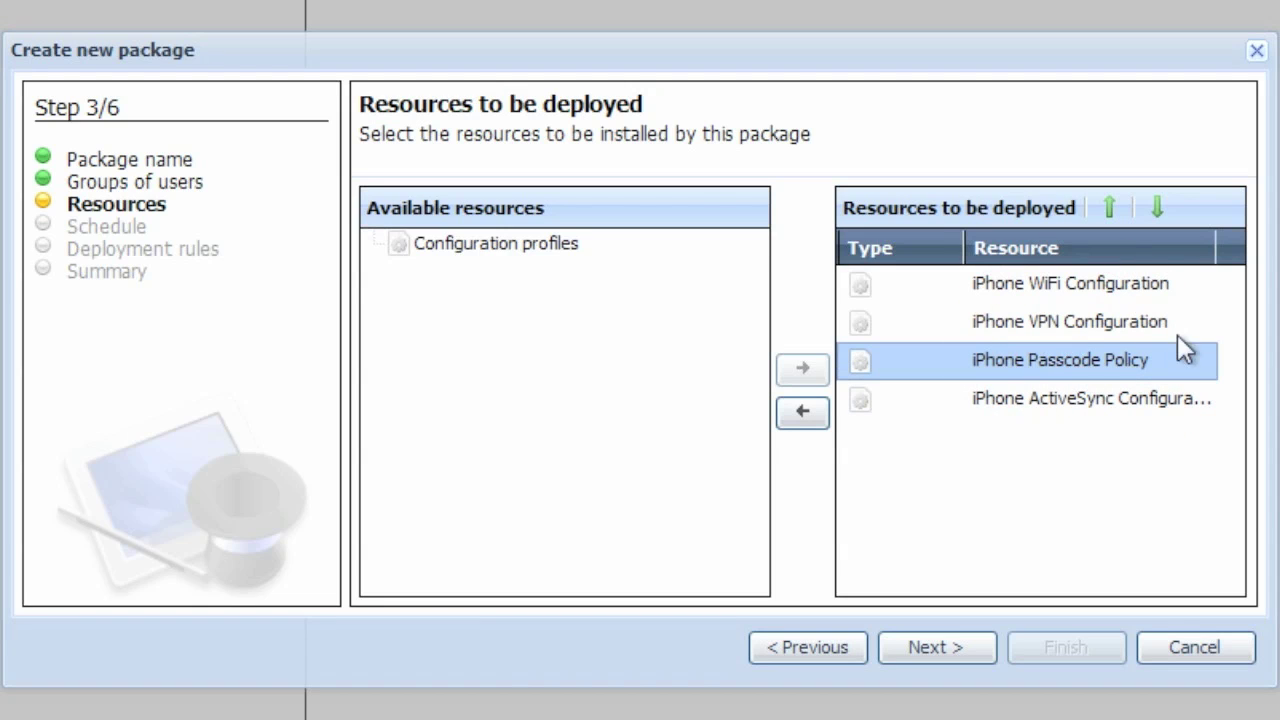
pyautogui.click(1109, 207)
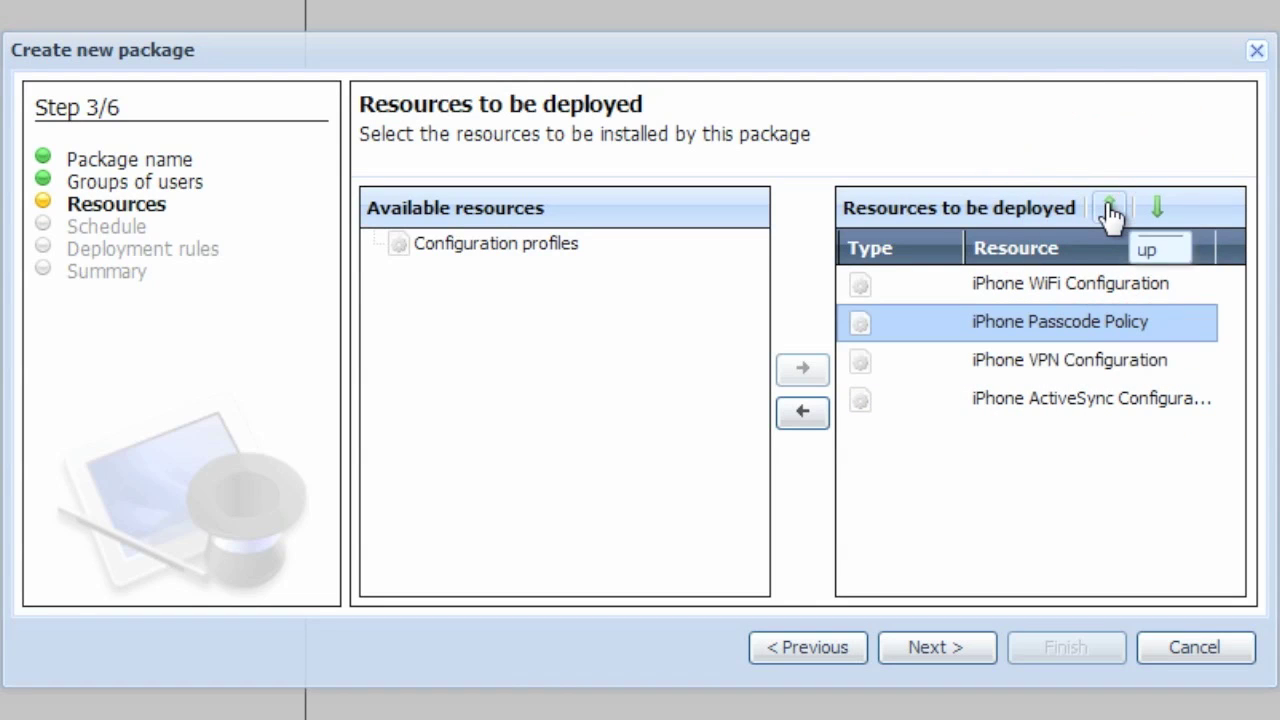
pyautogui.click(1109, 210)
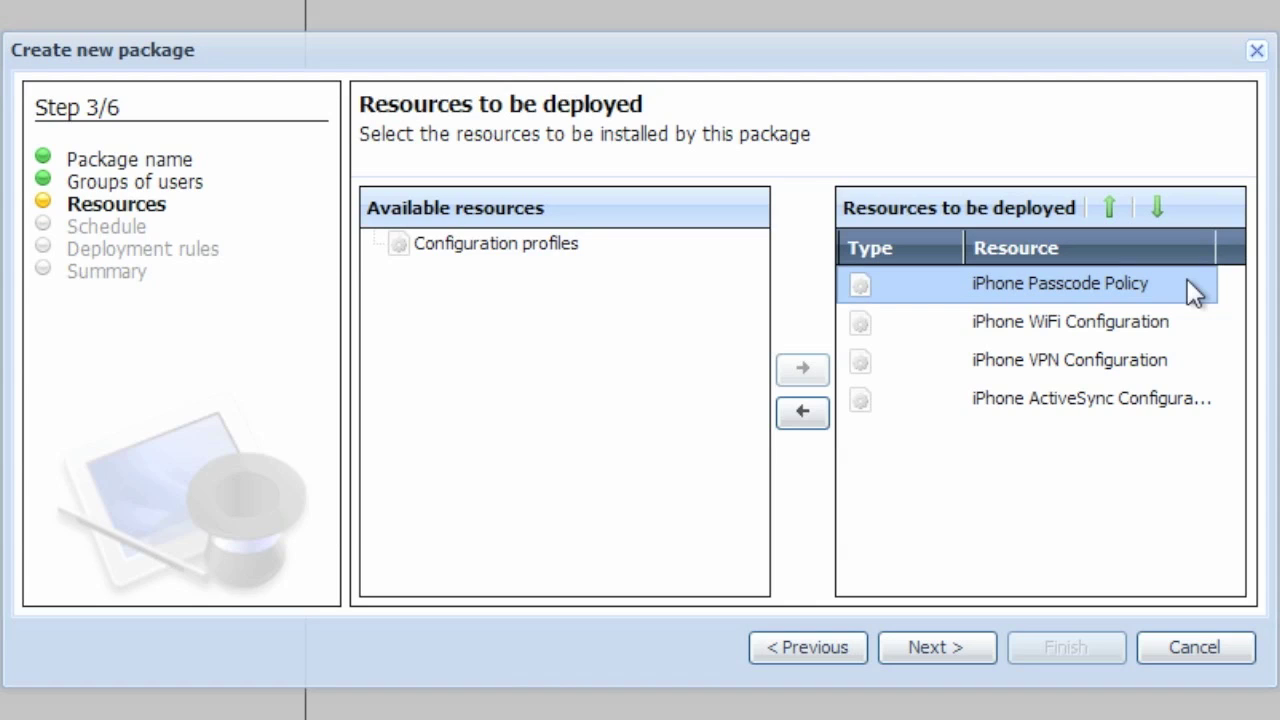
pyautogui.click(965, 655)
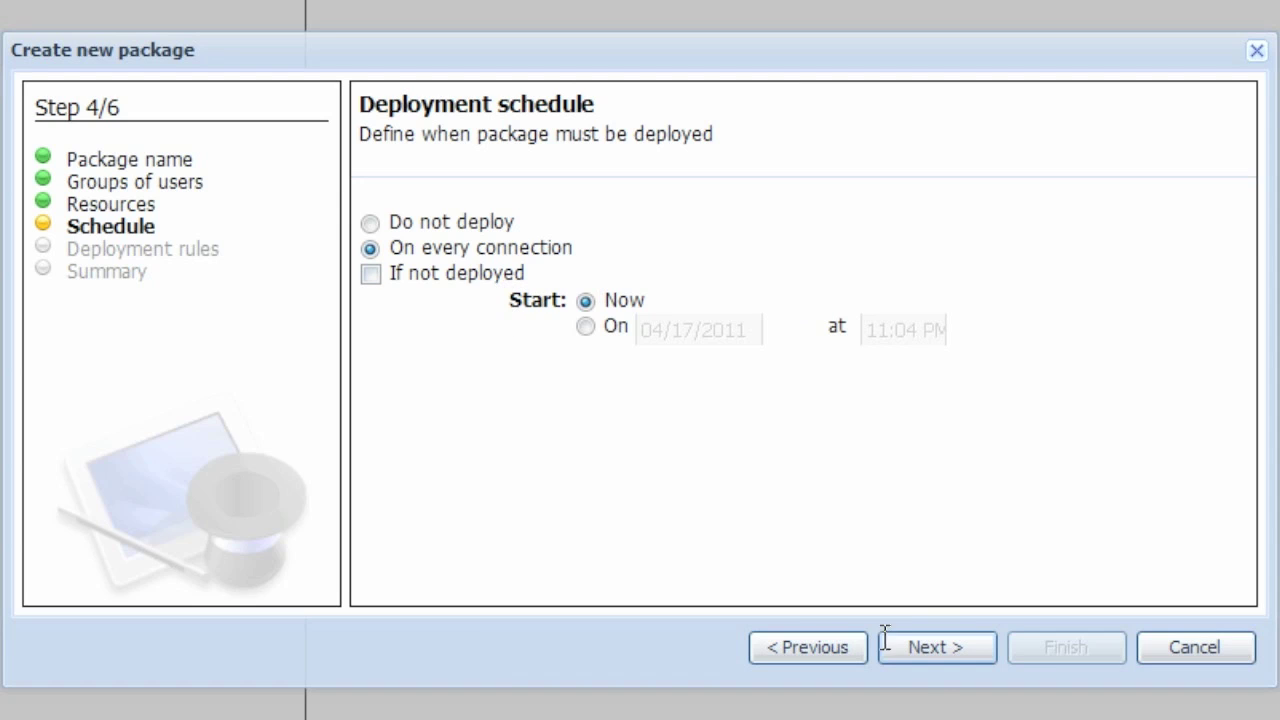
# Keep the every-connection schedule and add a rule deploying only when battery level exceeds 50%.
pyautogui.click(912, 652)
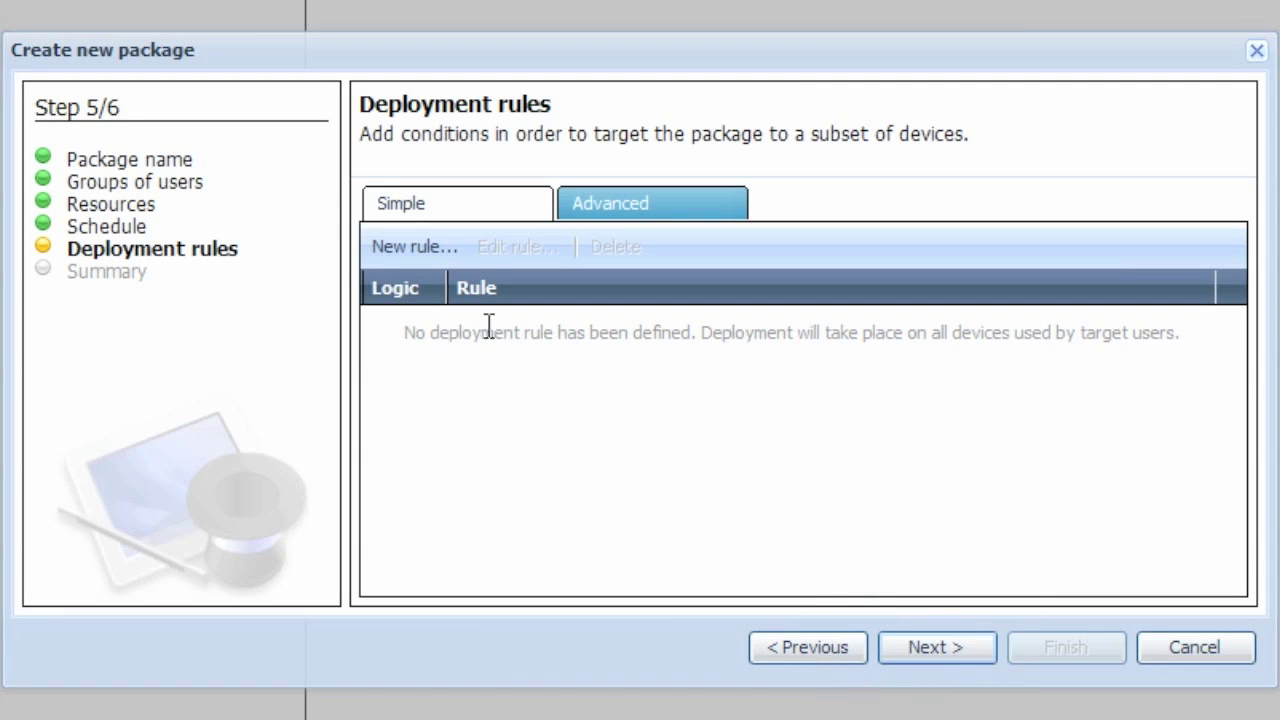
pyautogui.click(430, 250)
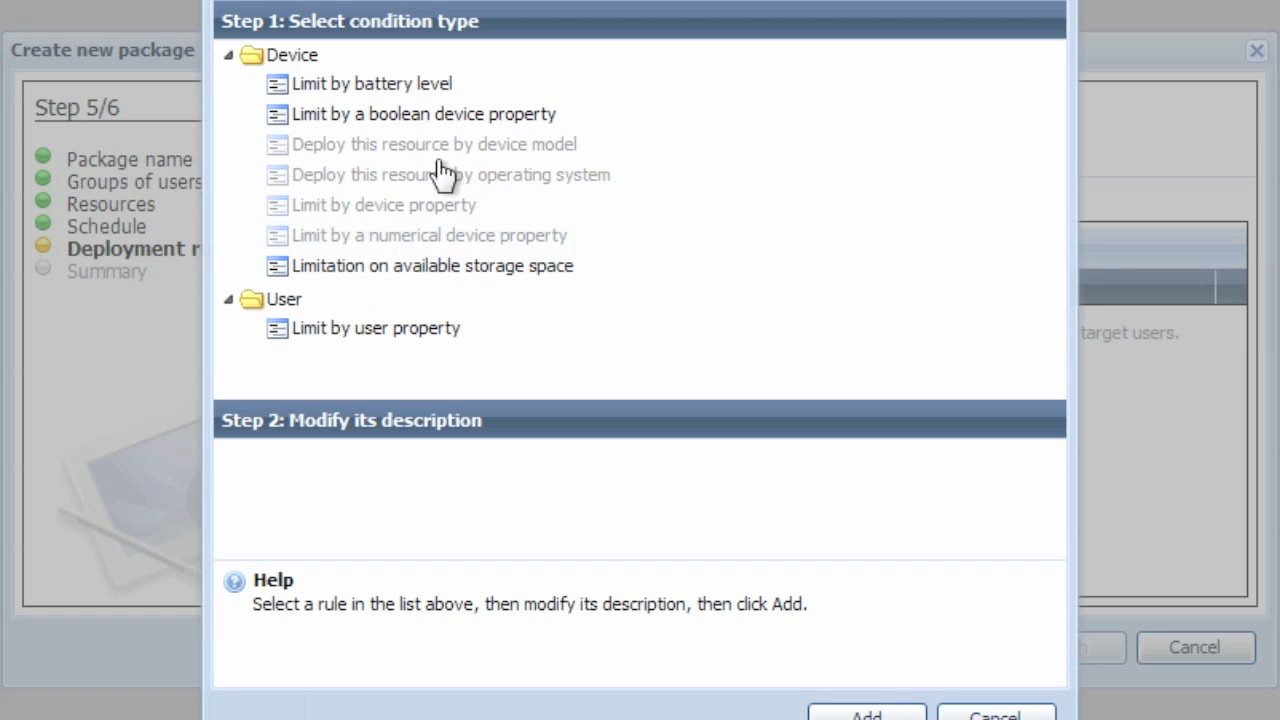
pyautogui.click(433, 93)
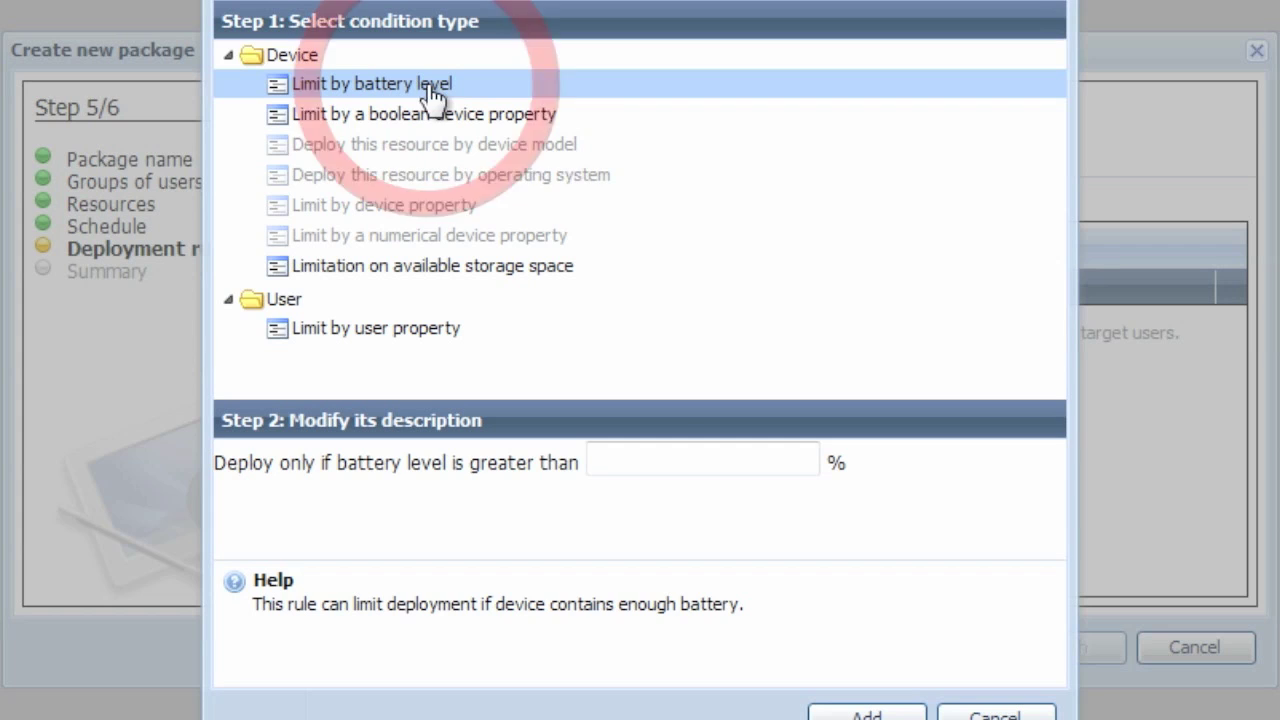
pyautogui.click(652, 463)
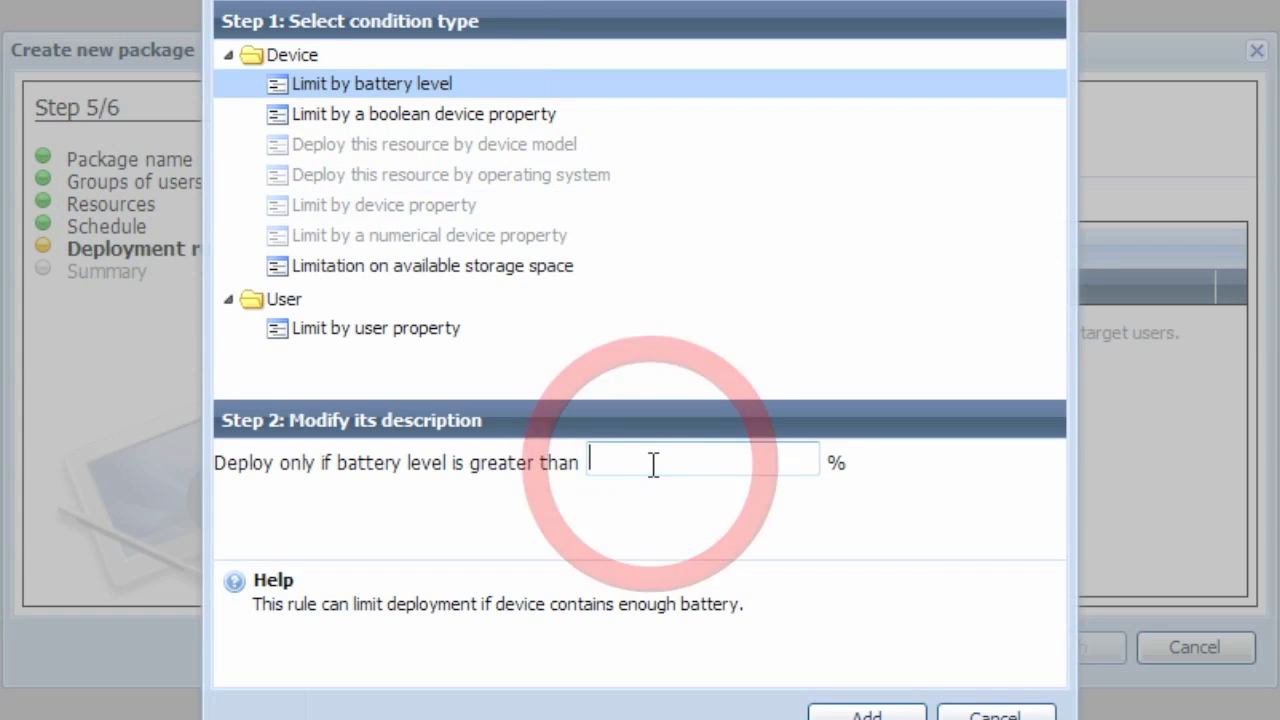
pyautogui.write('50')
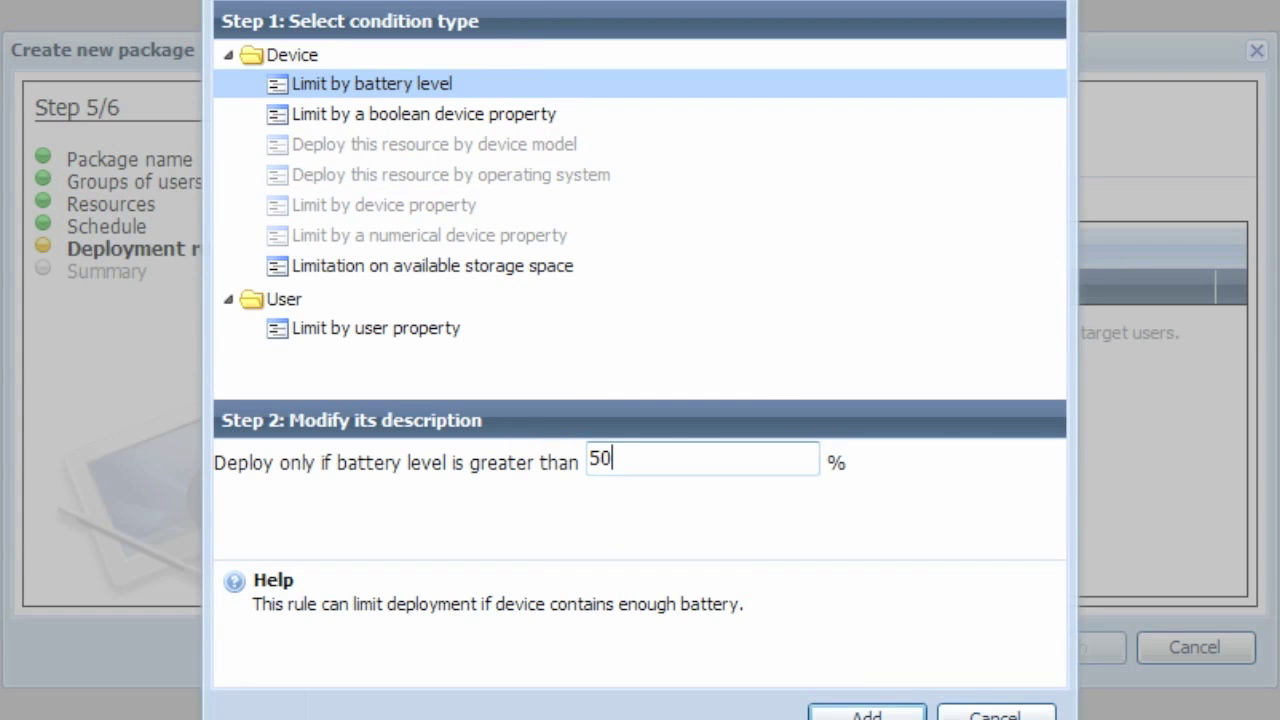
pyautogui.click(895, 716)
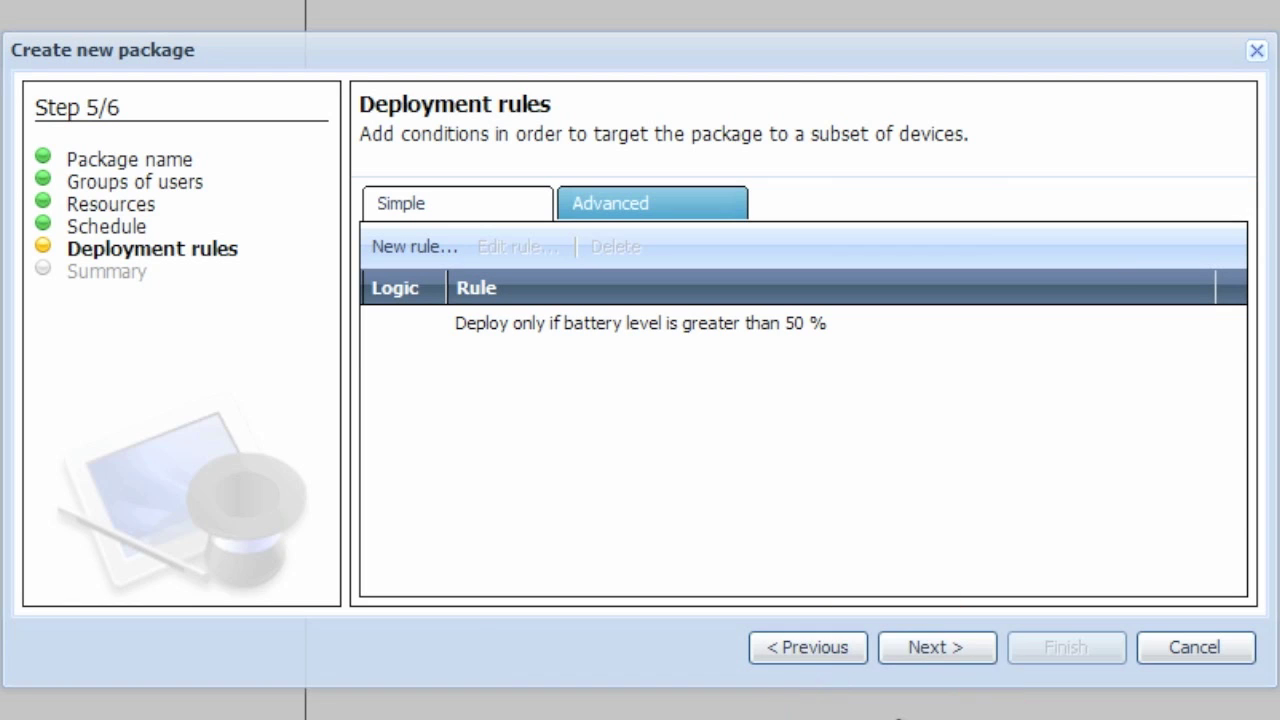
# Add a boolean device property rule requiring Data roaming allowed to be No.
pyautogui.click(434, 250)
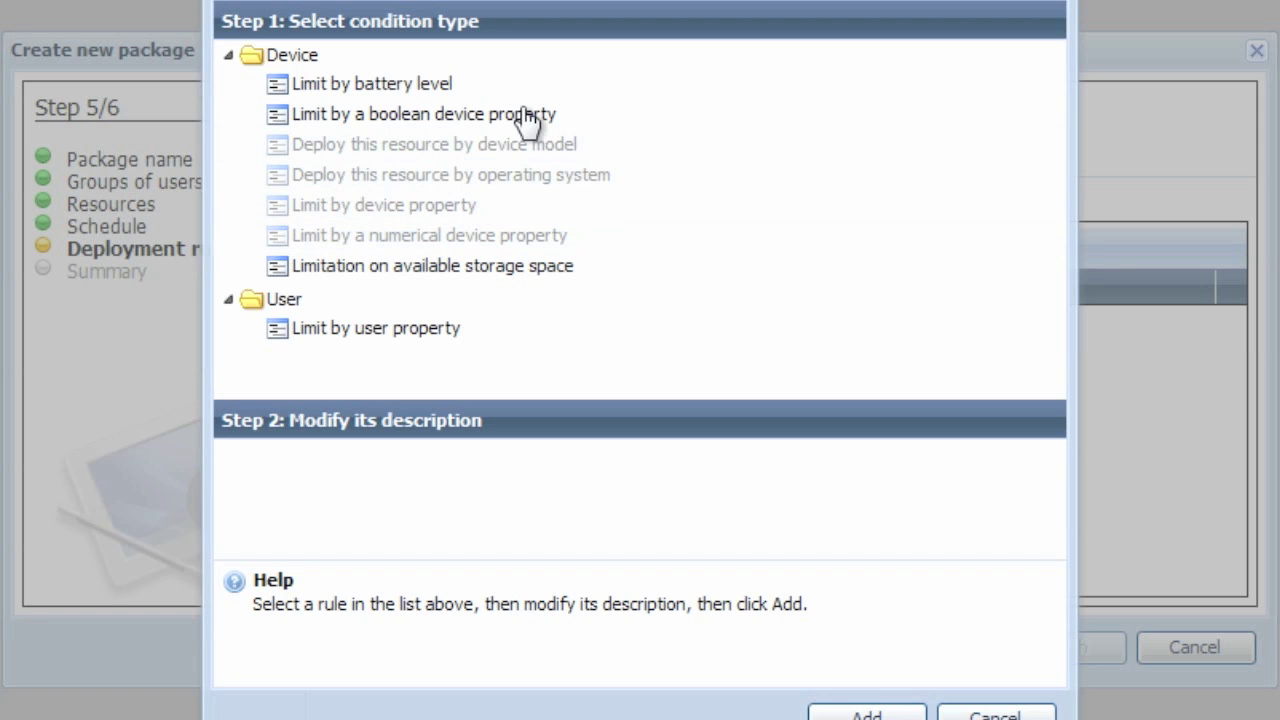
pyautogui.click(525, 116)
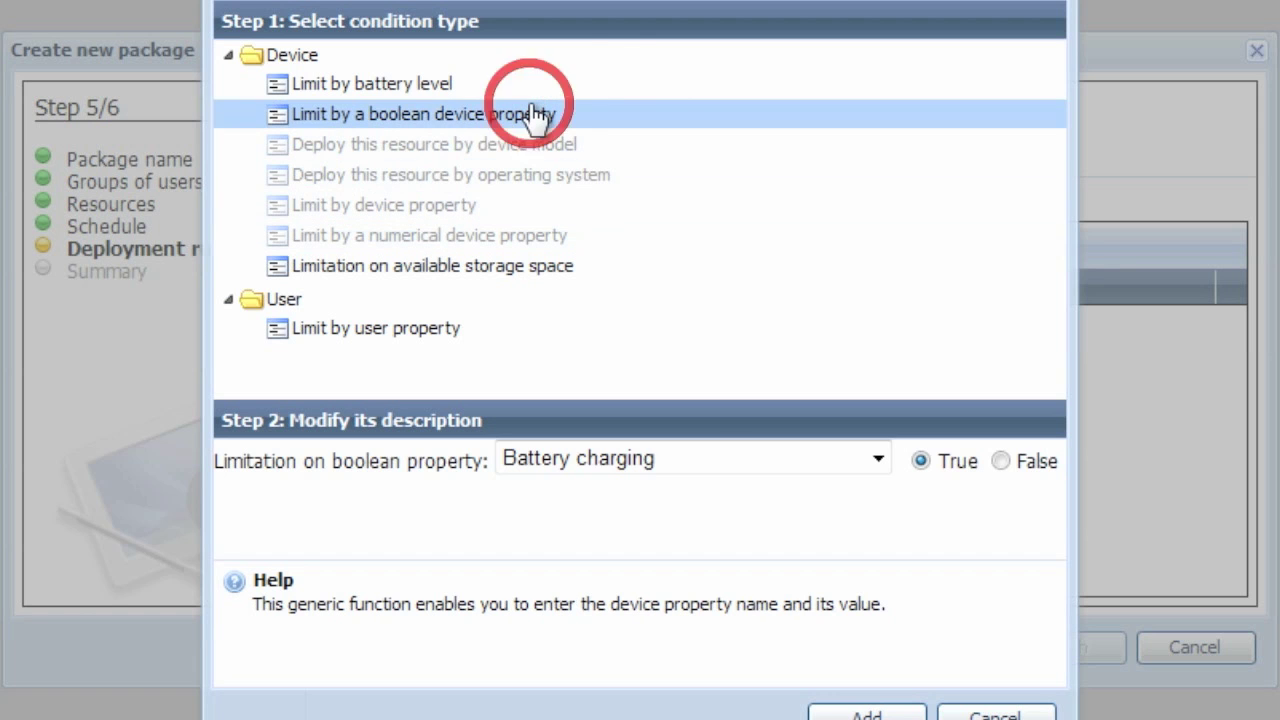
pyautogui.click(874, 462)
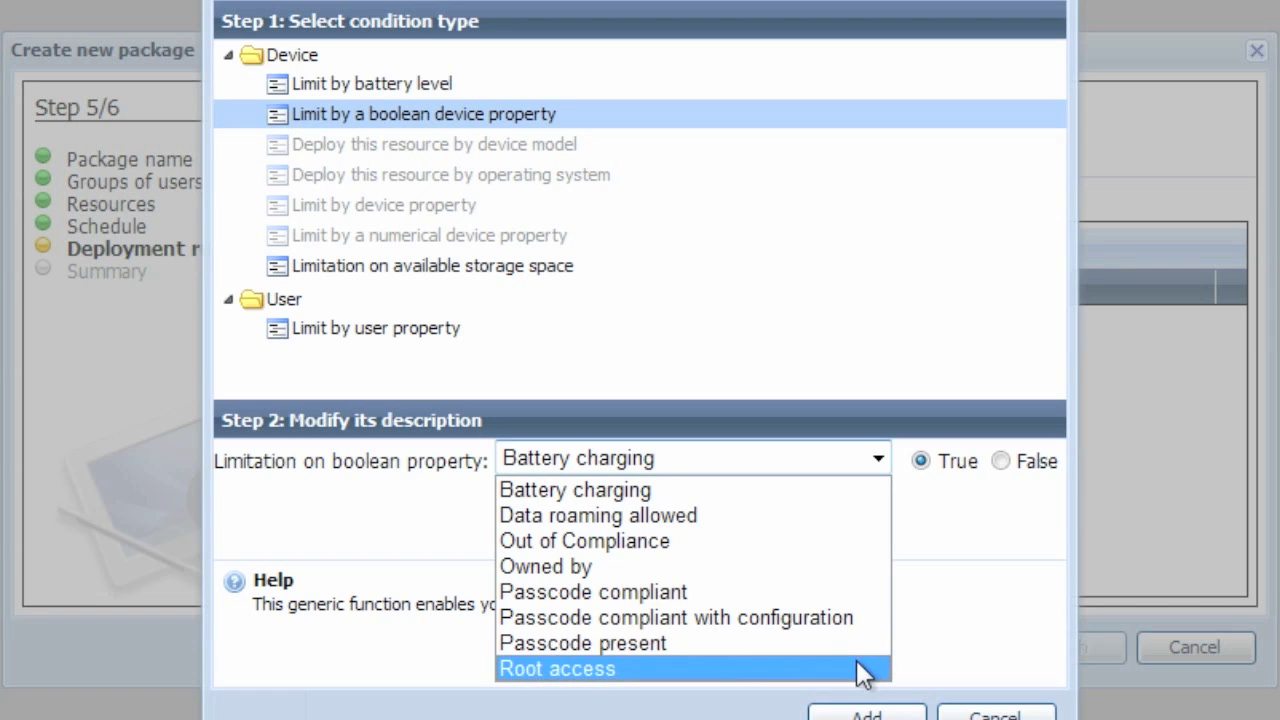
pyautogui.click(815, 507)
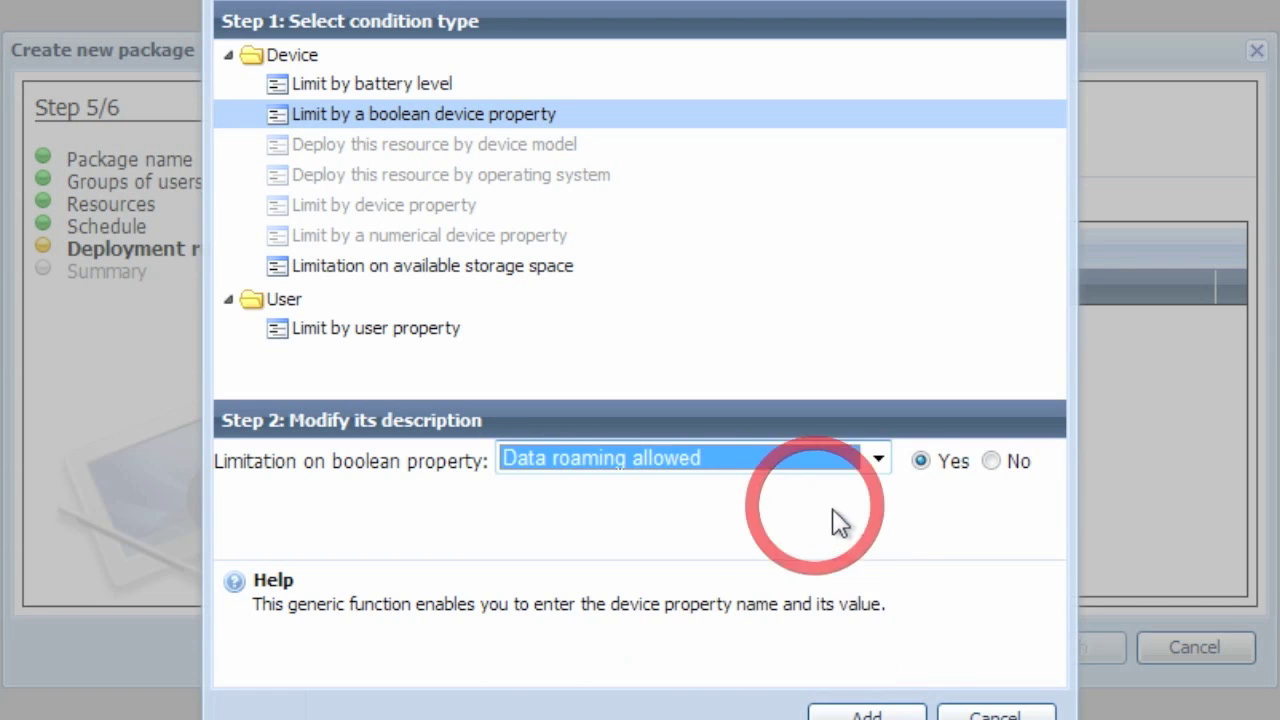
pyautogui.click(990, 462)
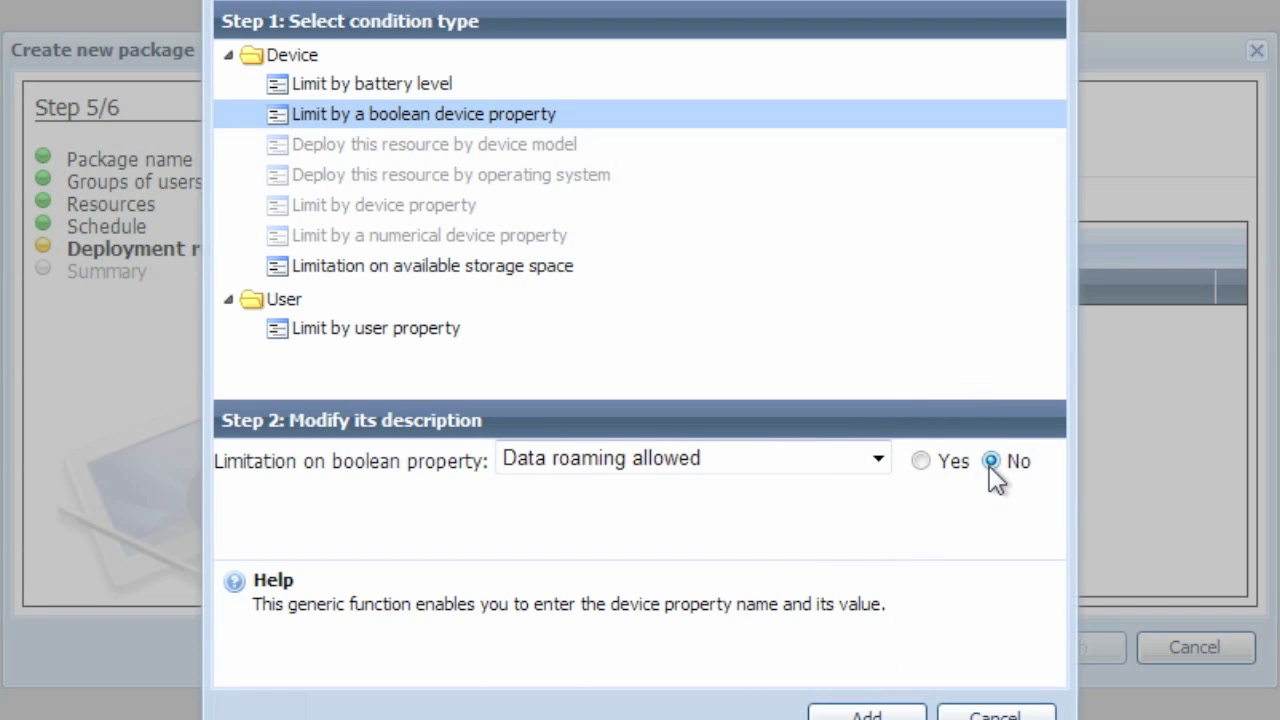
pyautogui.click(869, 714)
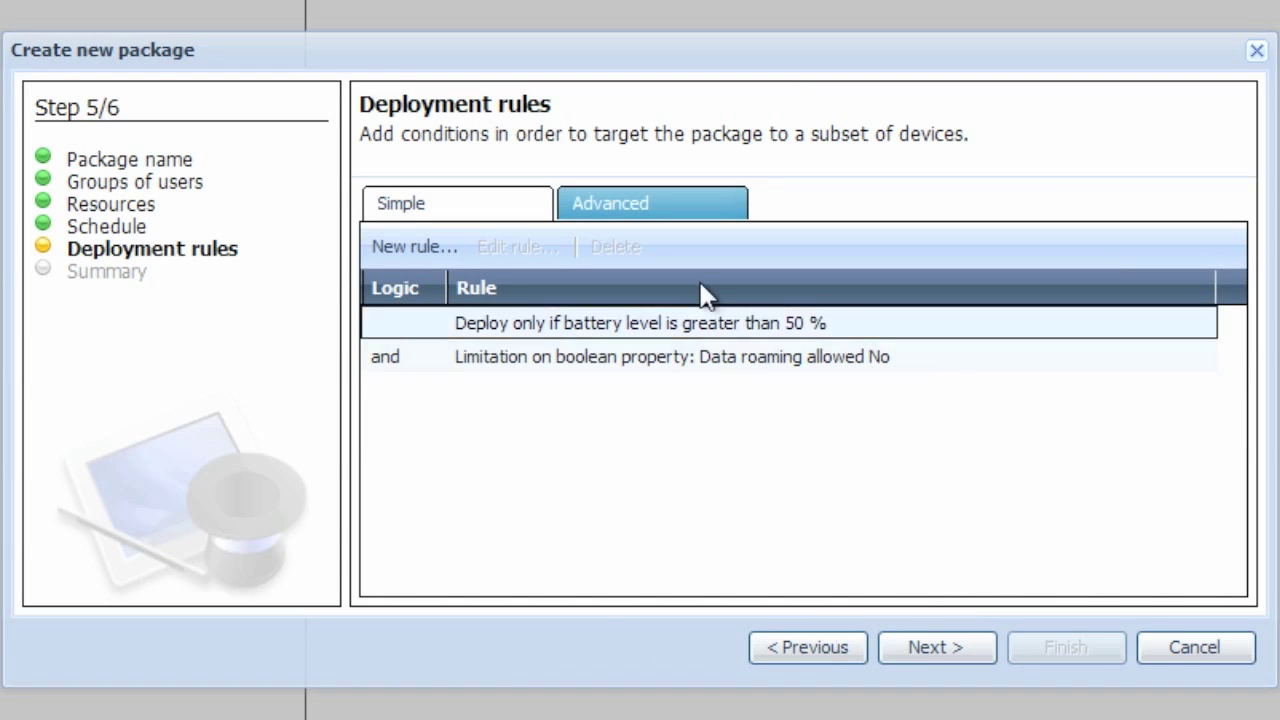
# Review the battery and roaming rules in the logical tree view, then continue to the summary.
pyautogui.click(695, 208)
pyautogui.click(610, 318)
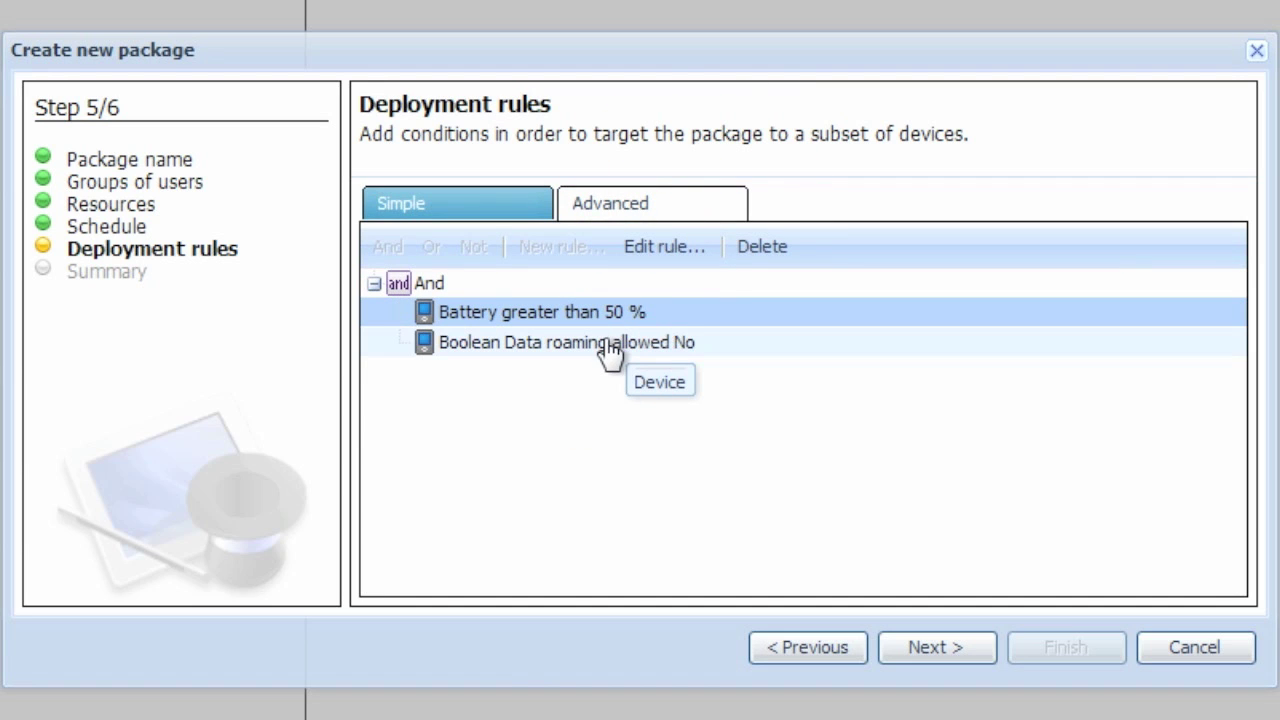
pyautogui.click(975, 665)
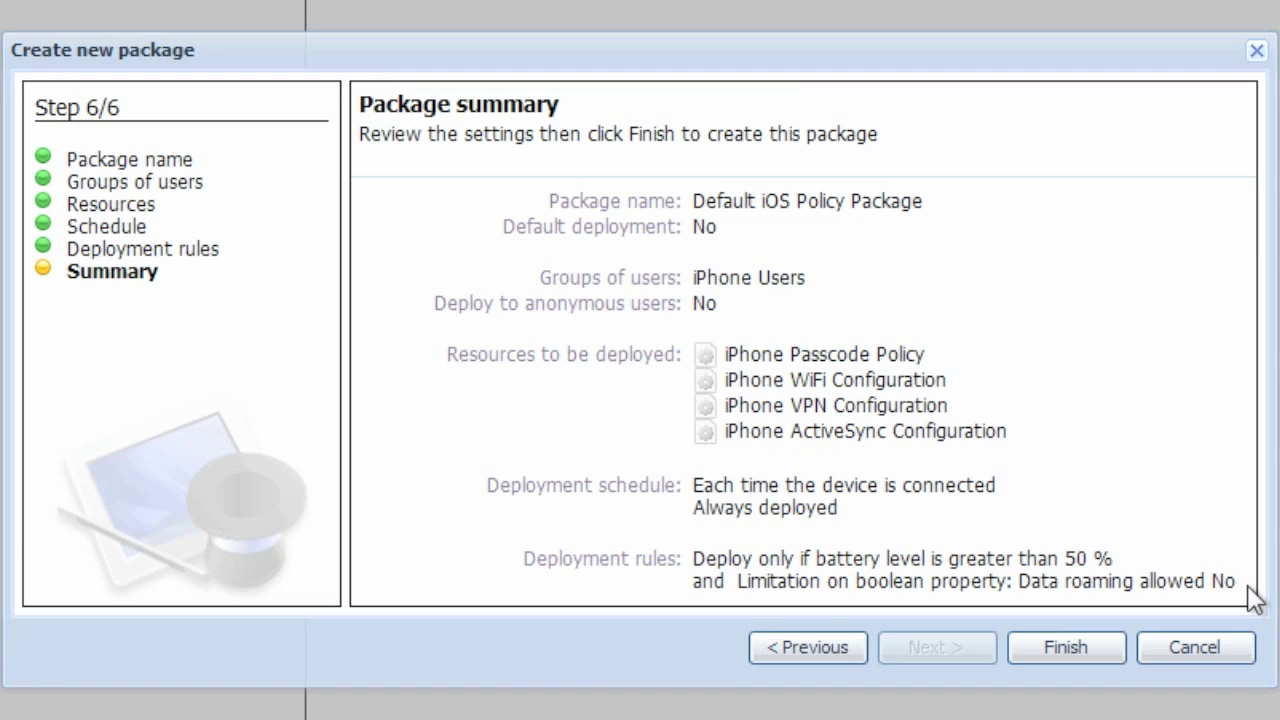
# Finish the wizard to create the Default iOS Policy Package.
pyautogui.click(1118, 657)
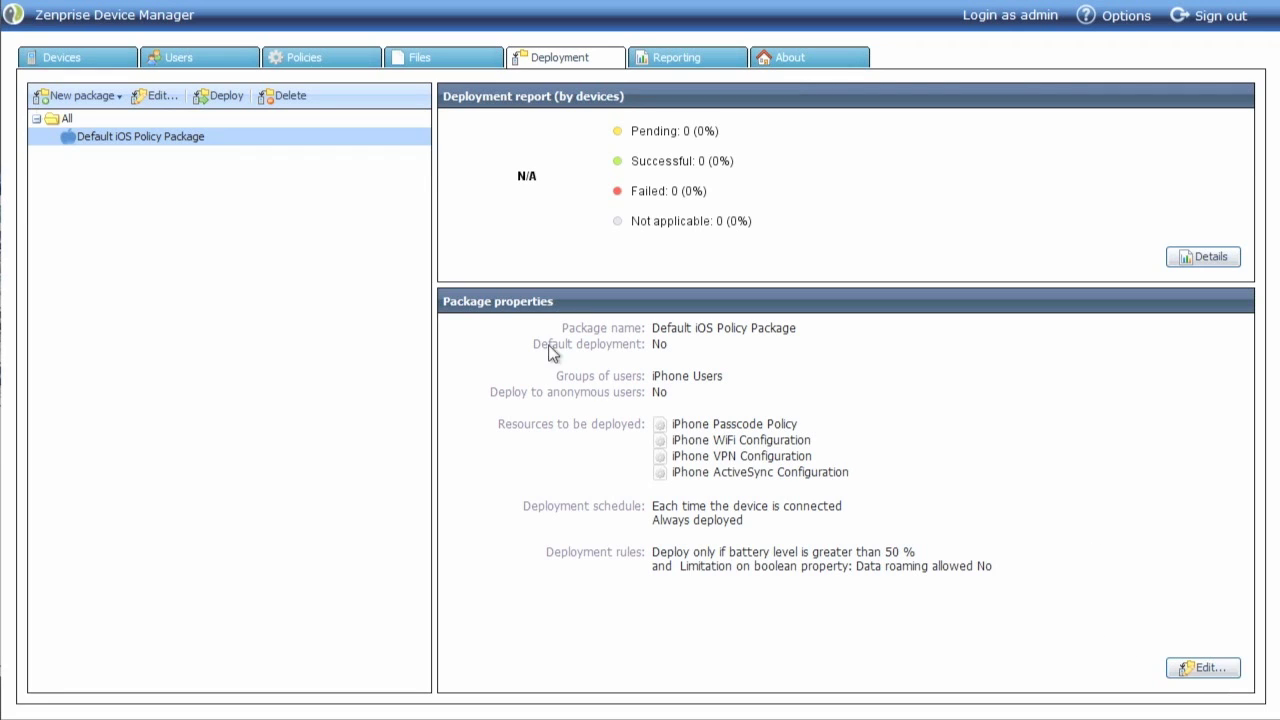
# Deploy the selected Default iOS Policy Package from the toolbar.
pyautogui.click(232, 101)
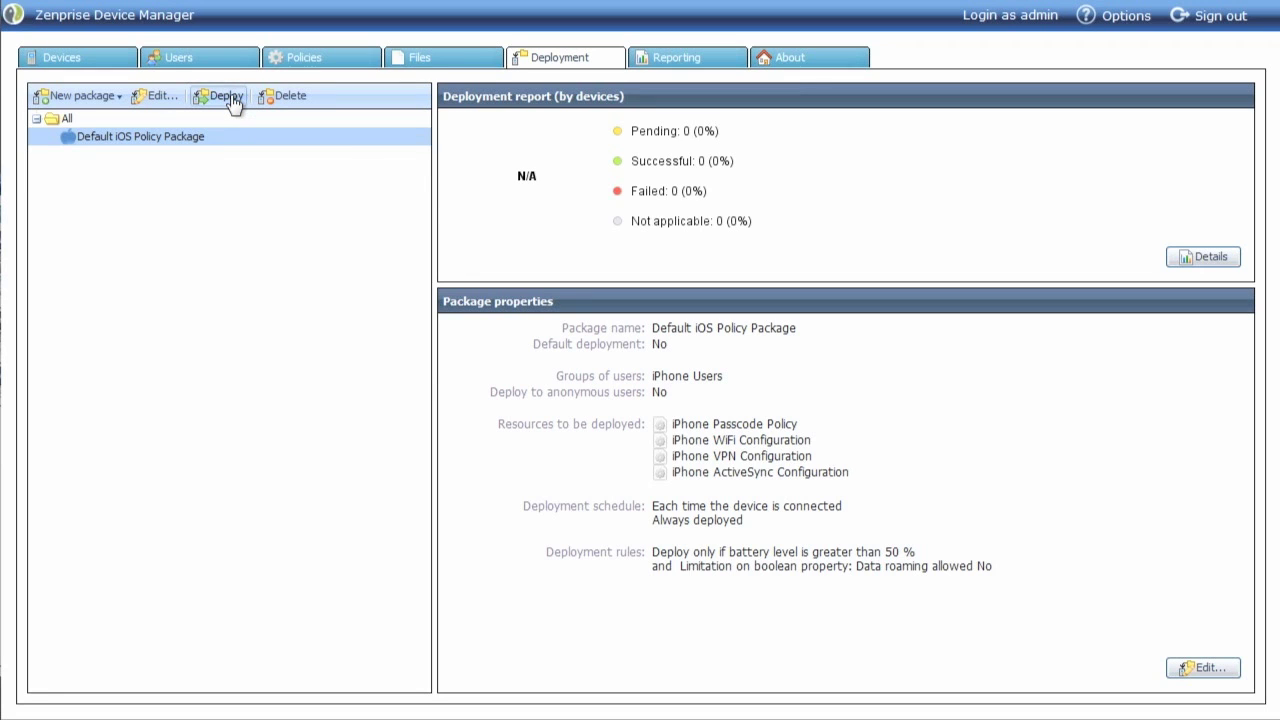